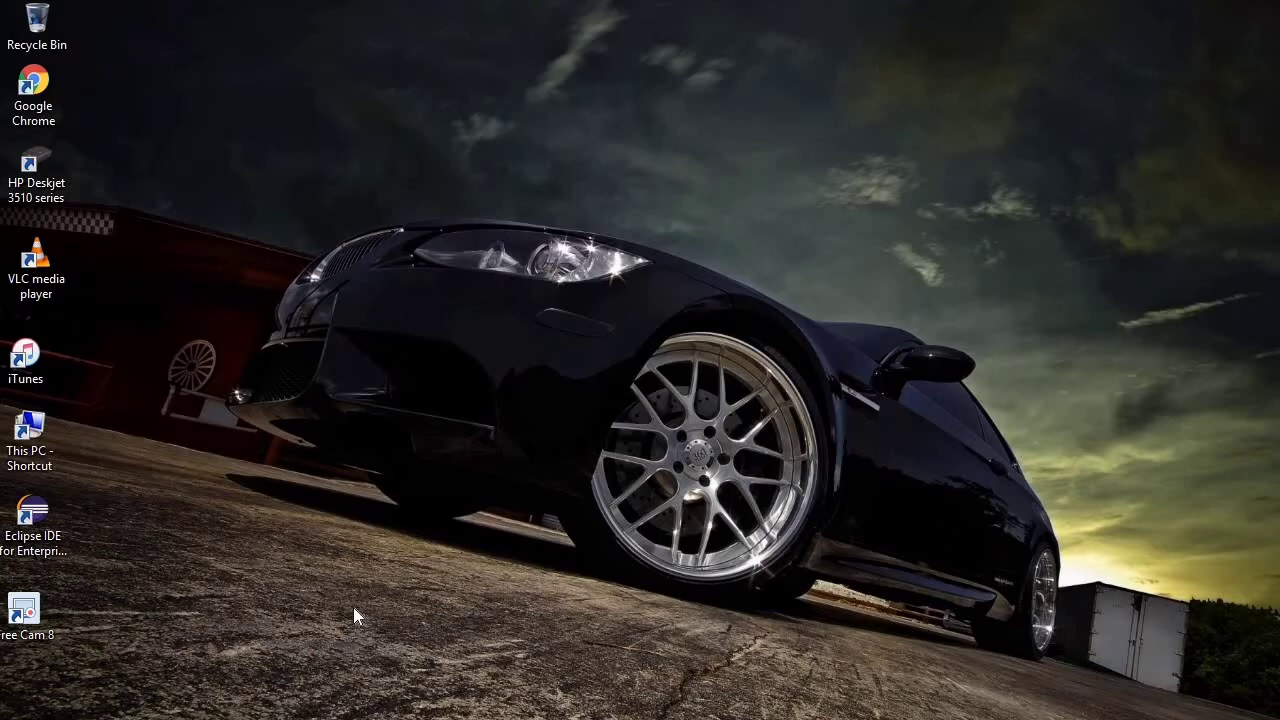
Open Notepad and write a numbered list of required software: 1.Java 1.8, 2.7Zip, 3.Notepad++ and 4.Hybris Suite, one per line
key(super+r)
key(Return)
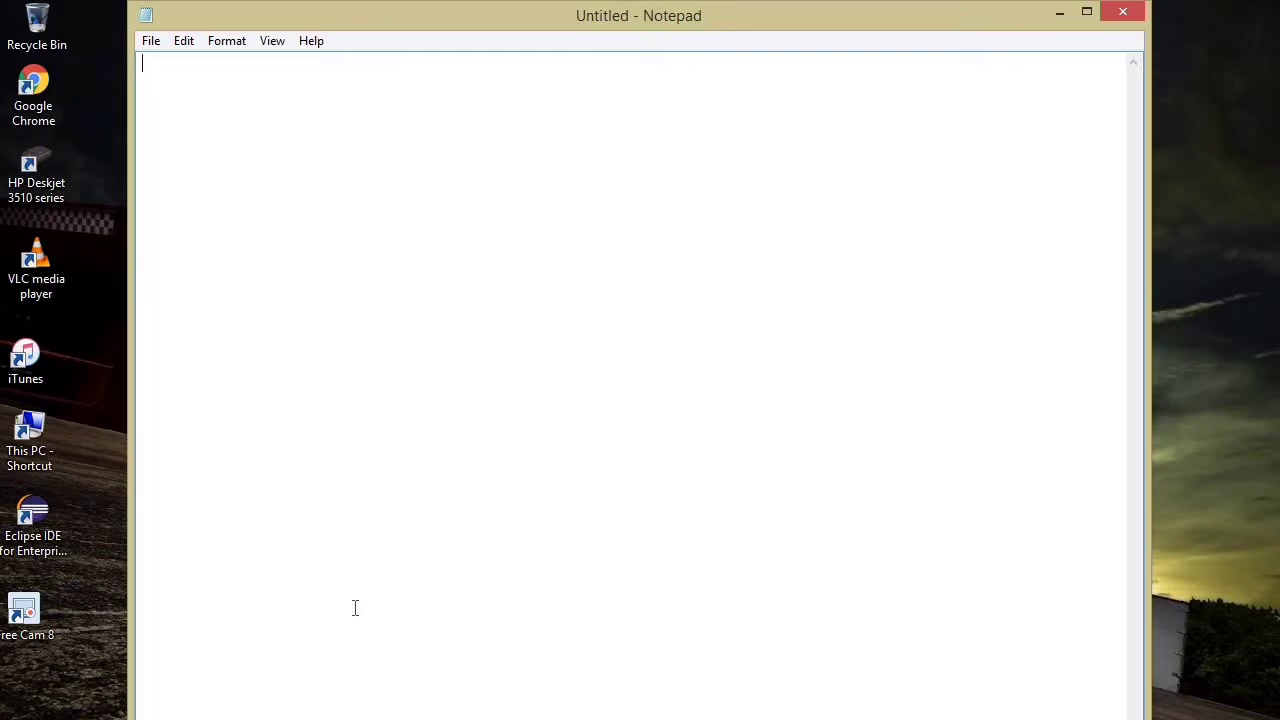
text(1.Jaba)
key(BackSpace)
key(BackSpace)
text(va 1.8)
key(Return)
text(2.7Zip)
key(Return)
text(3.Notepad)
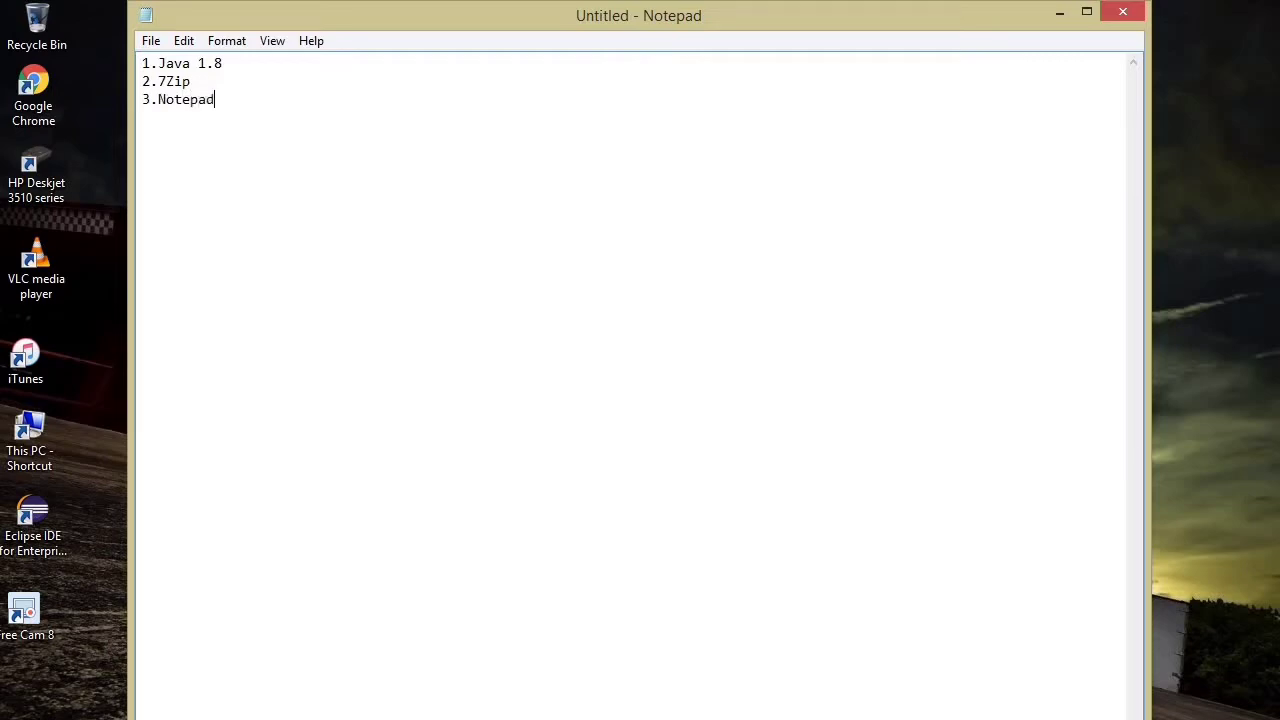
text(++)
key(Return)
text(4.Hybris Suite)
Open SoftwareDownloadLinks.txt from the Downloads folder and arrange the windows so the software list stays visible
key(super+e)
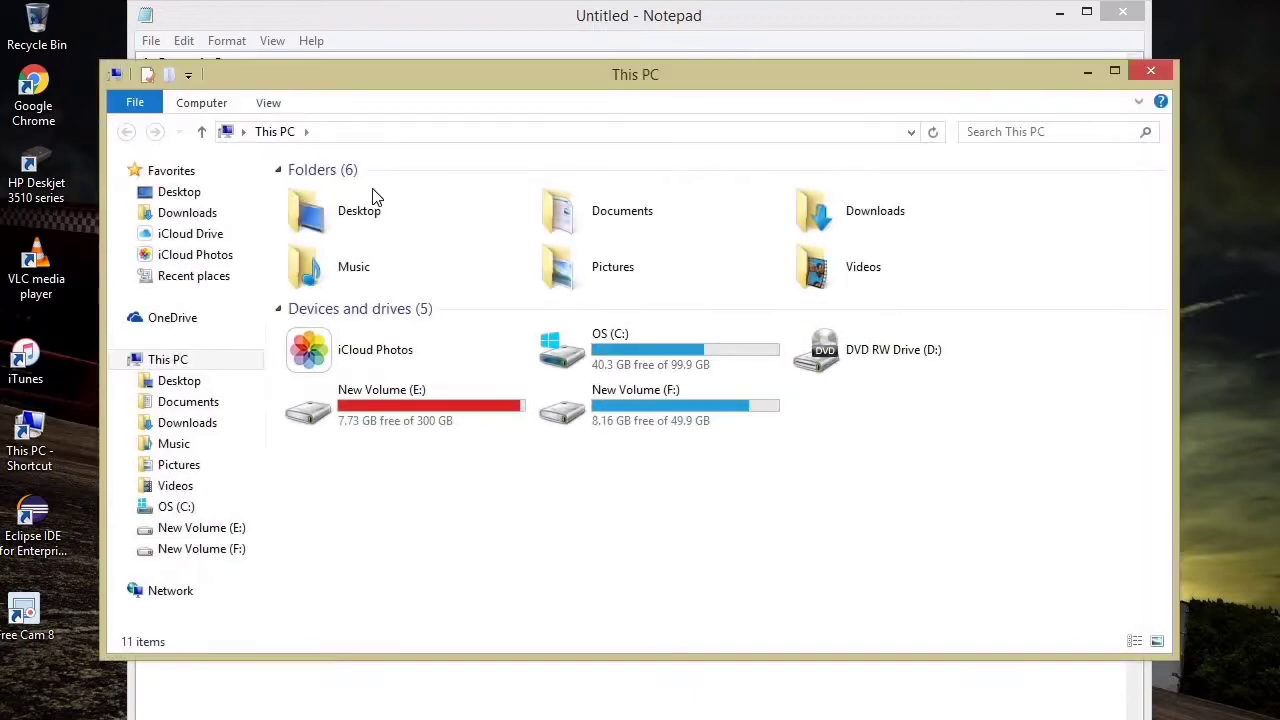
click(200, 213)
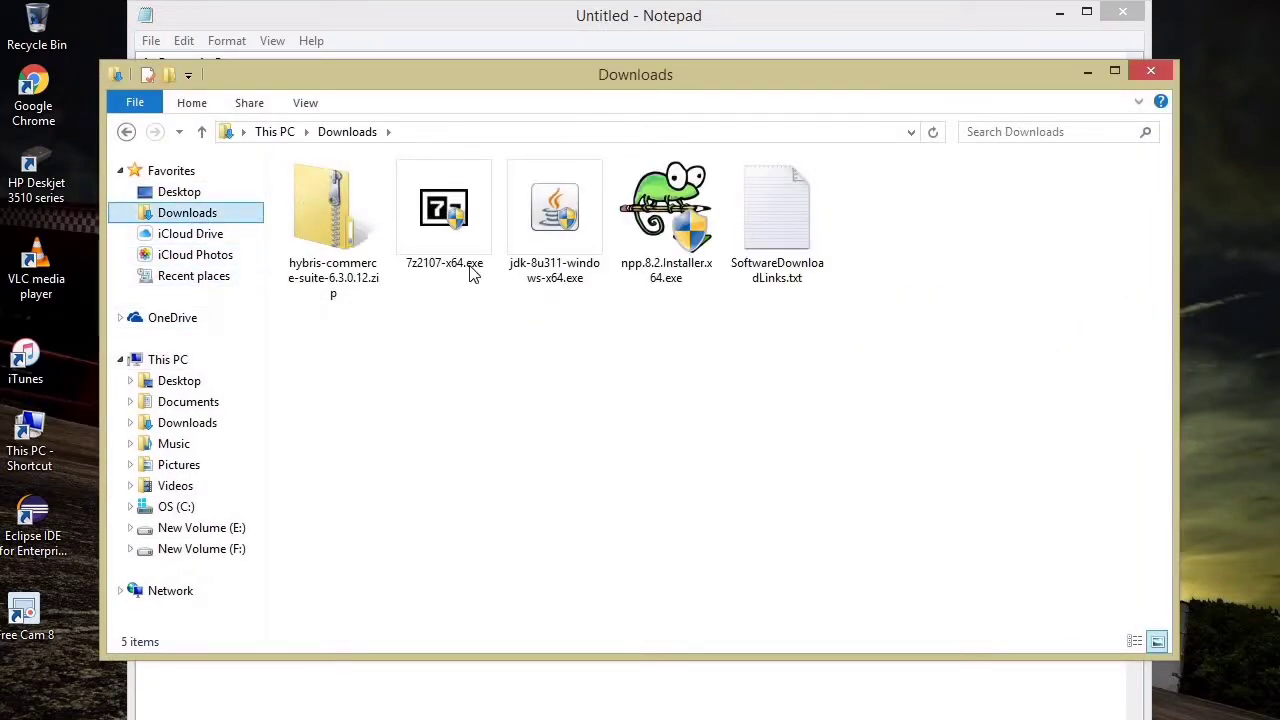
drag(593, 75, 724, 166)
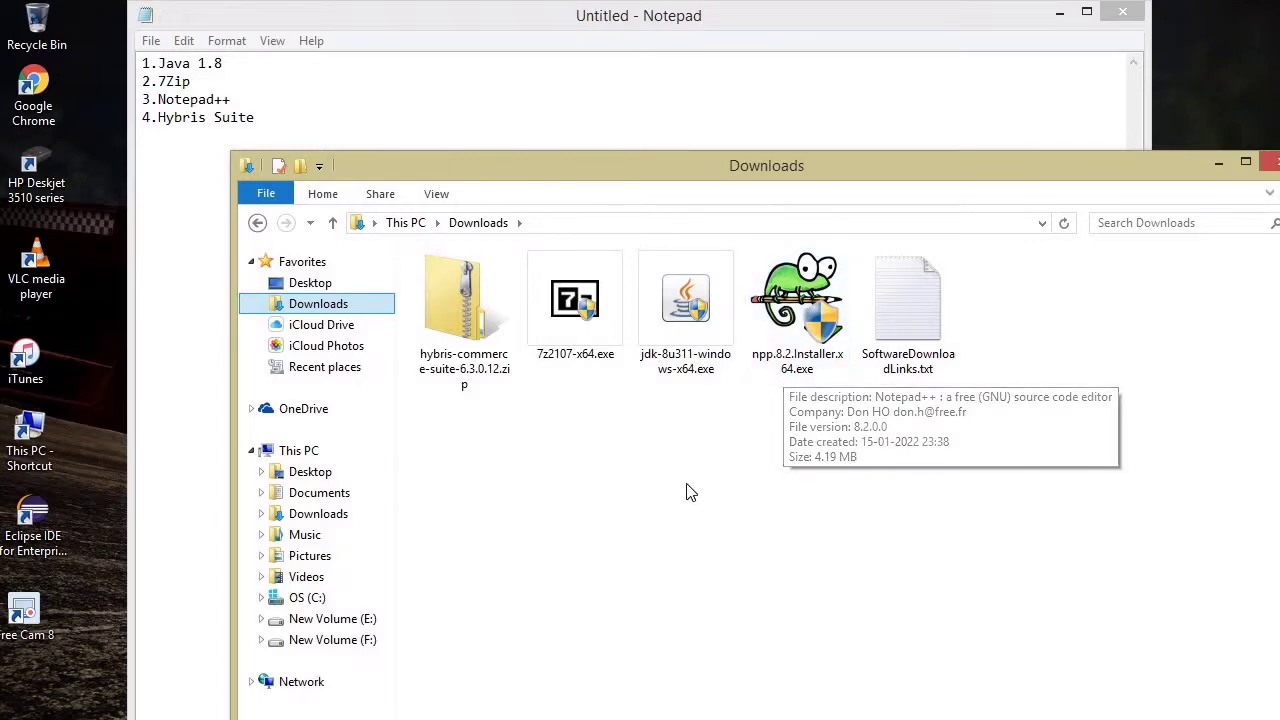
double_click(933, 303)
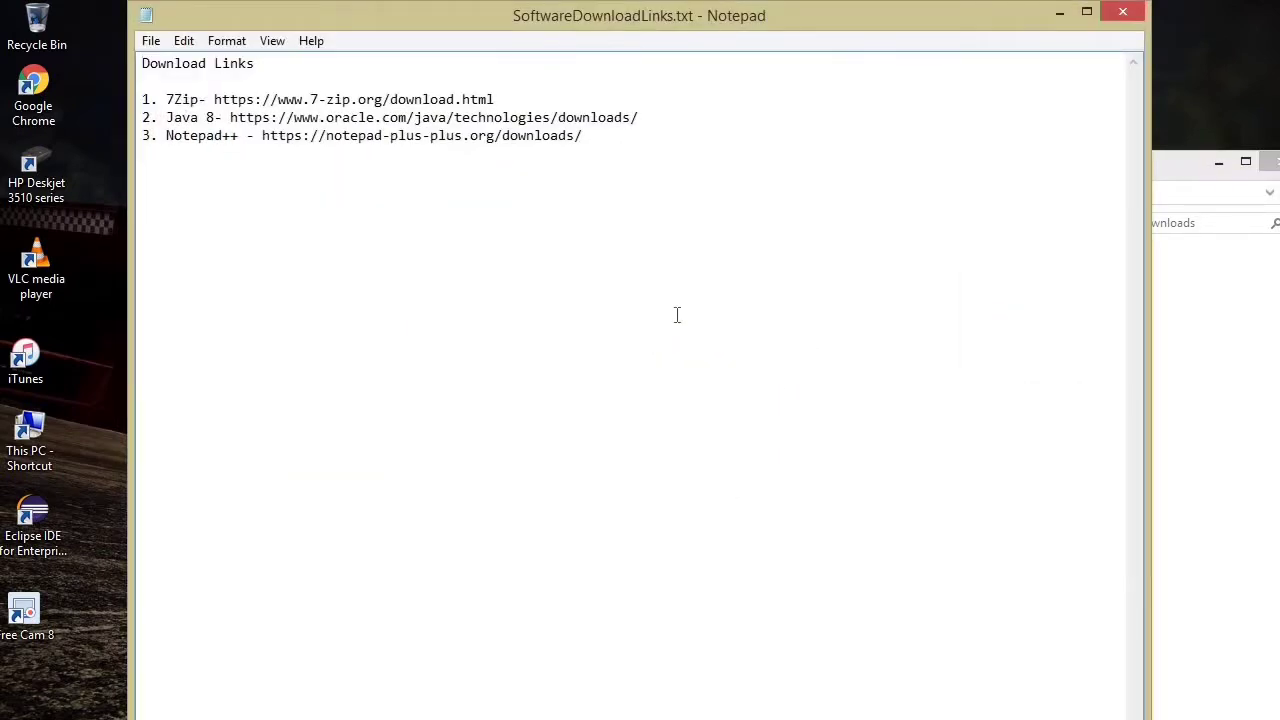
drag(606, 28, 953, 163)
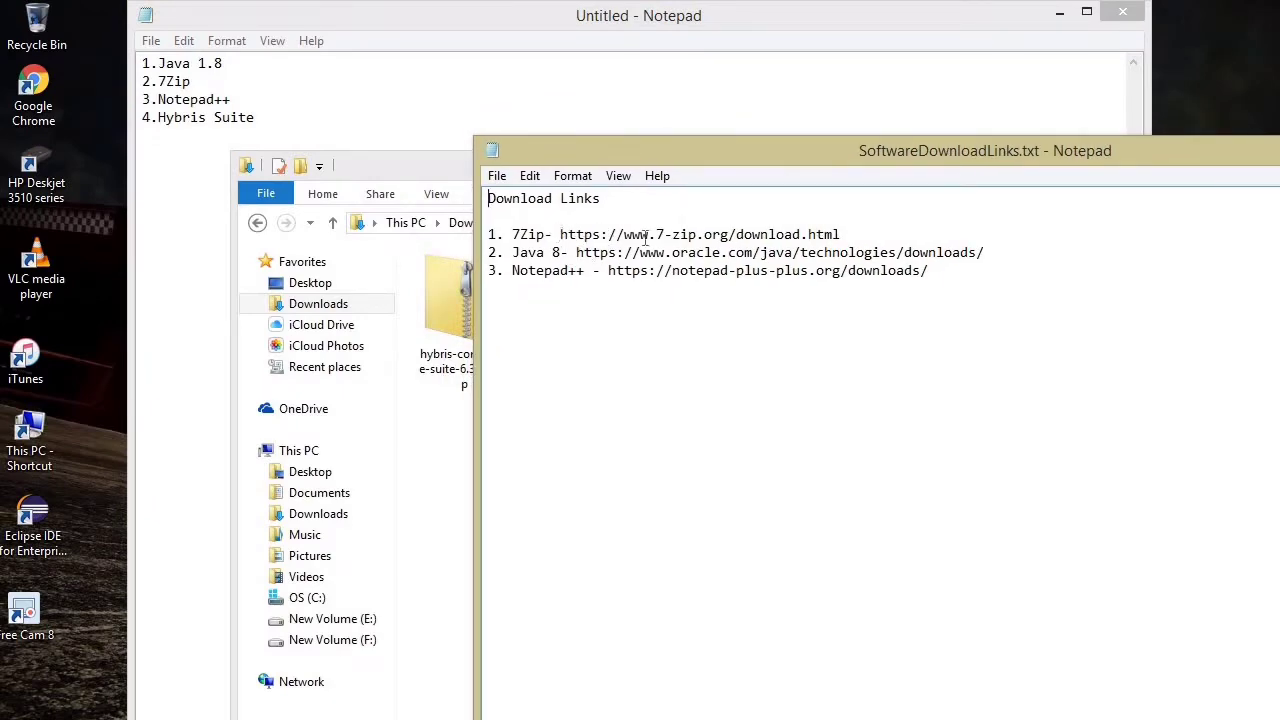
Copy the 7Zip download link from SoftwareDownloadLinks.txt and open it in Chrome
drag(560, 234, 842, 234)
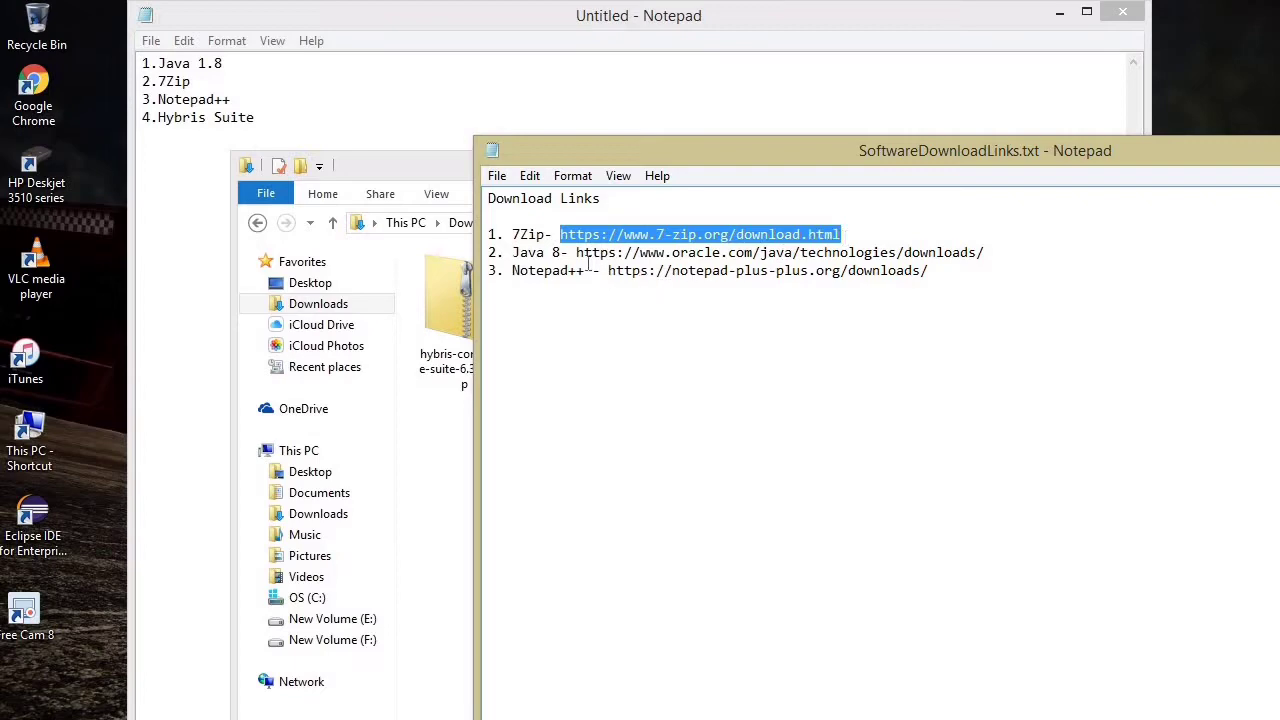
click(657, 304)
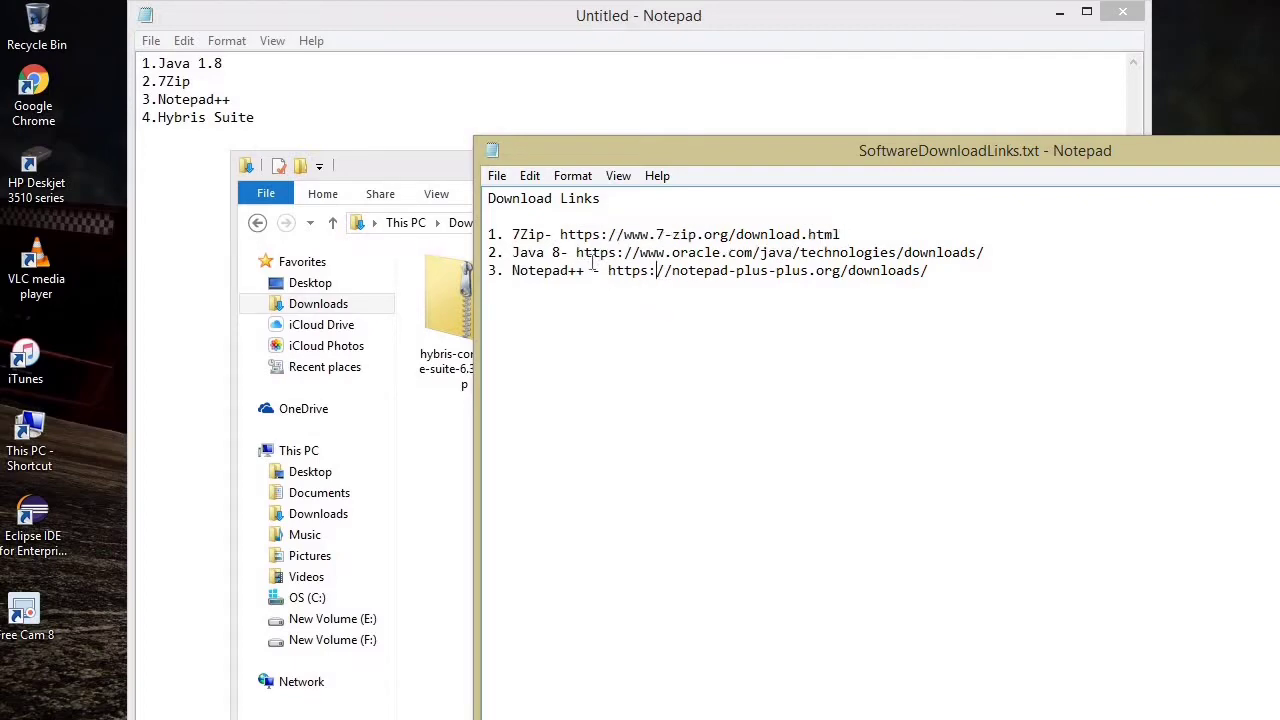
drag(560, 234, 859, 233)
key(ctrl+c)
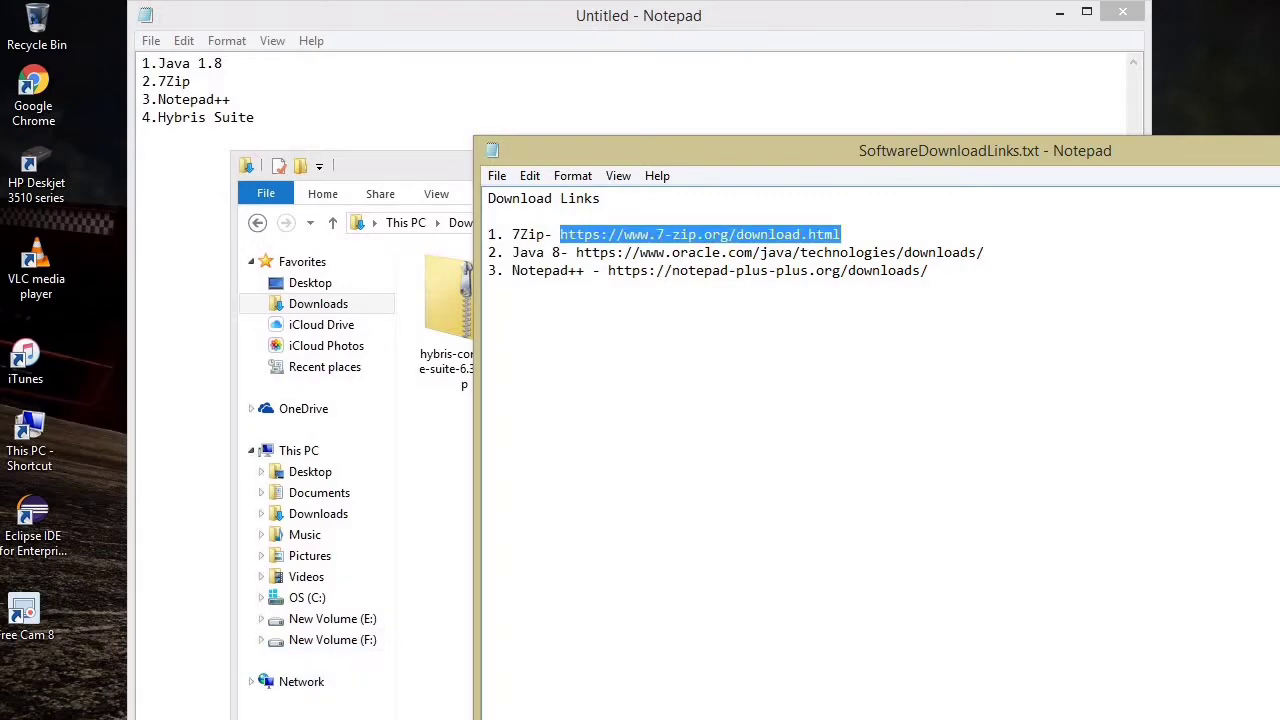
click(374, 604)
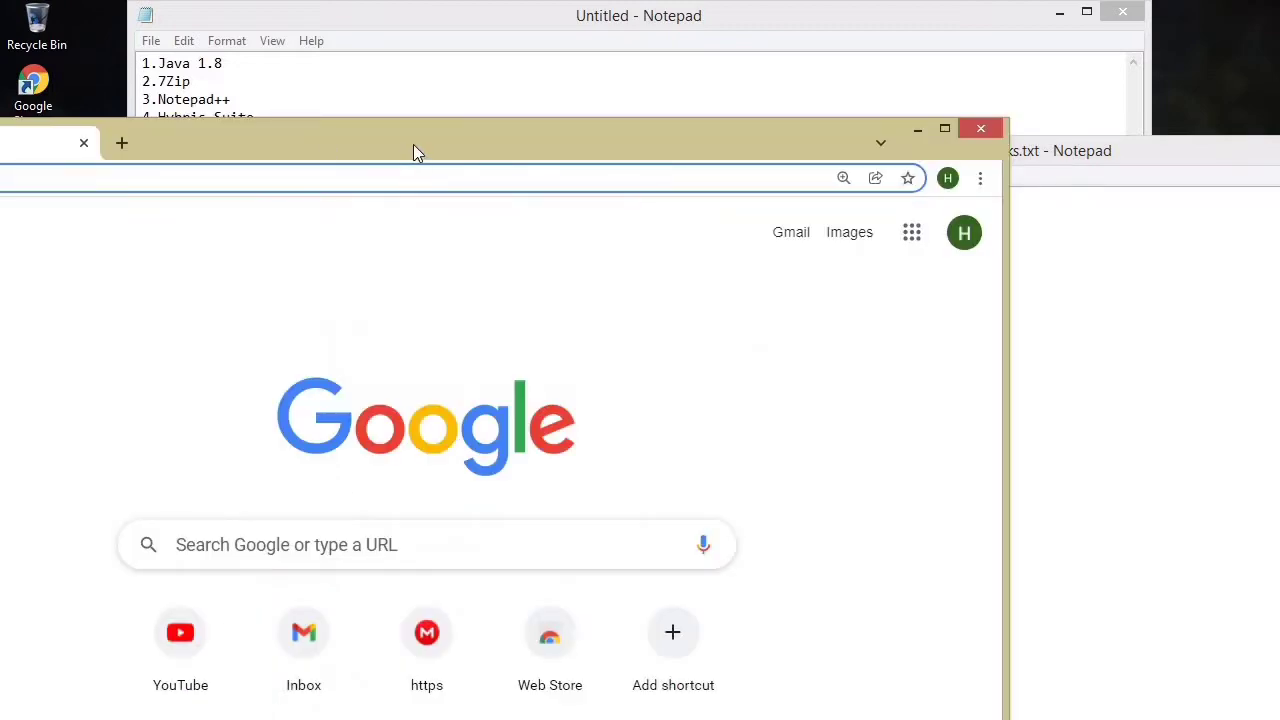
drag(413, 144, 620, 76)
click(271, 104)
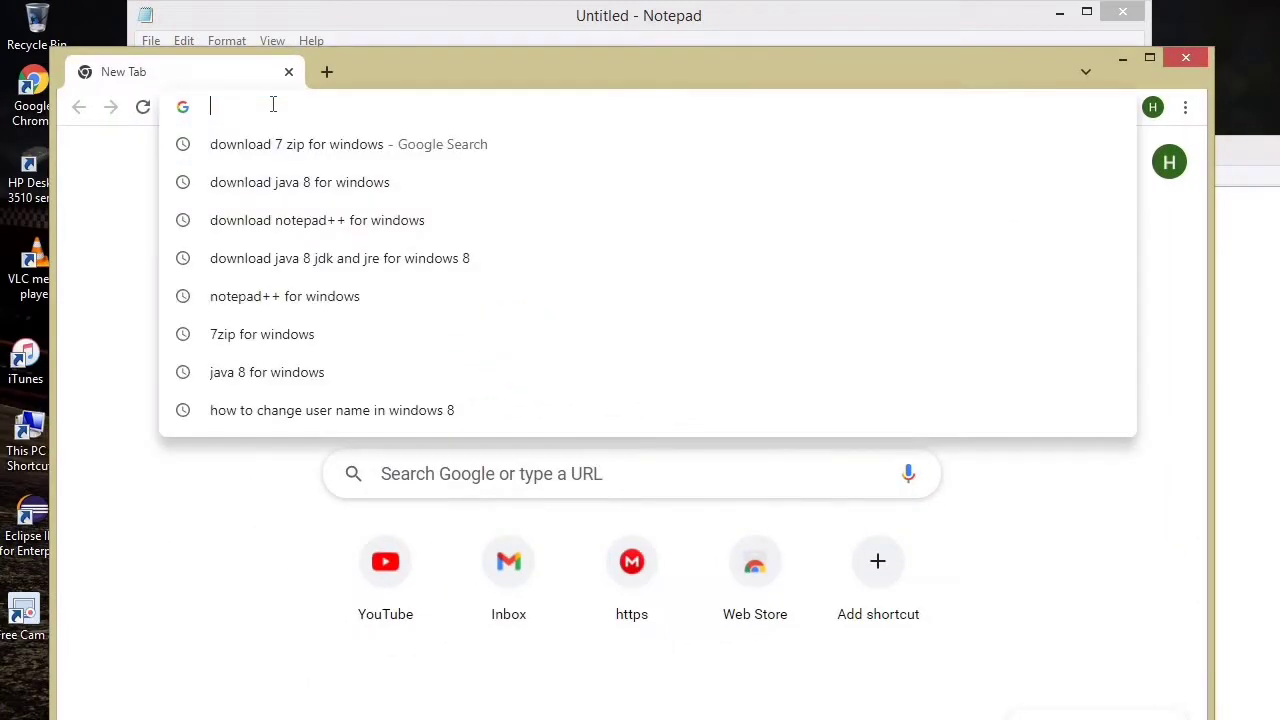
key(ctrl+v)
key(Return)
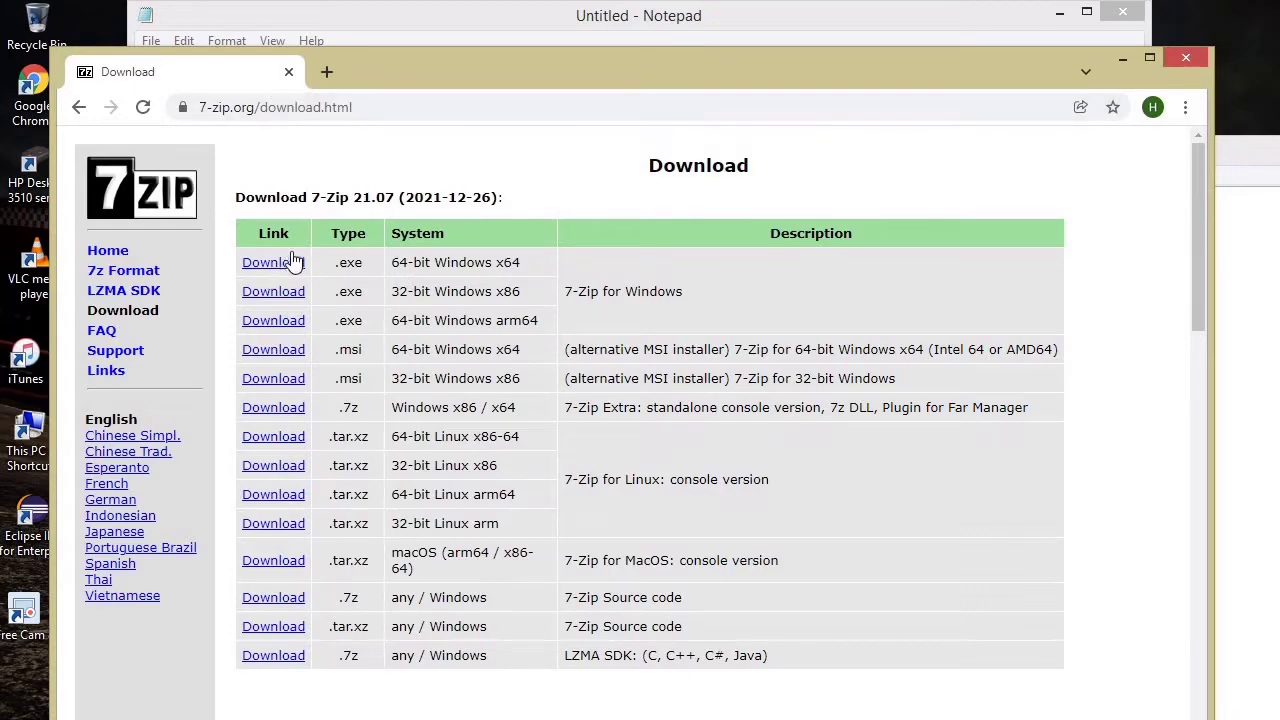
Copy the Java 8 download link from SoftwareDownloadLinks.txt and open it in a new browser tab
drag(570, 75, 753, 380)
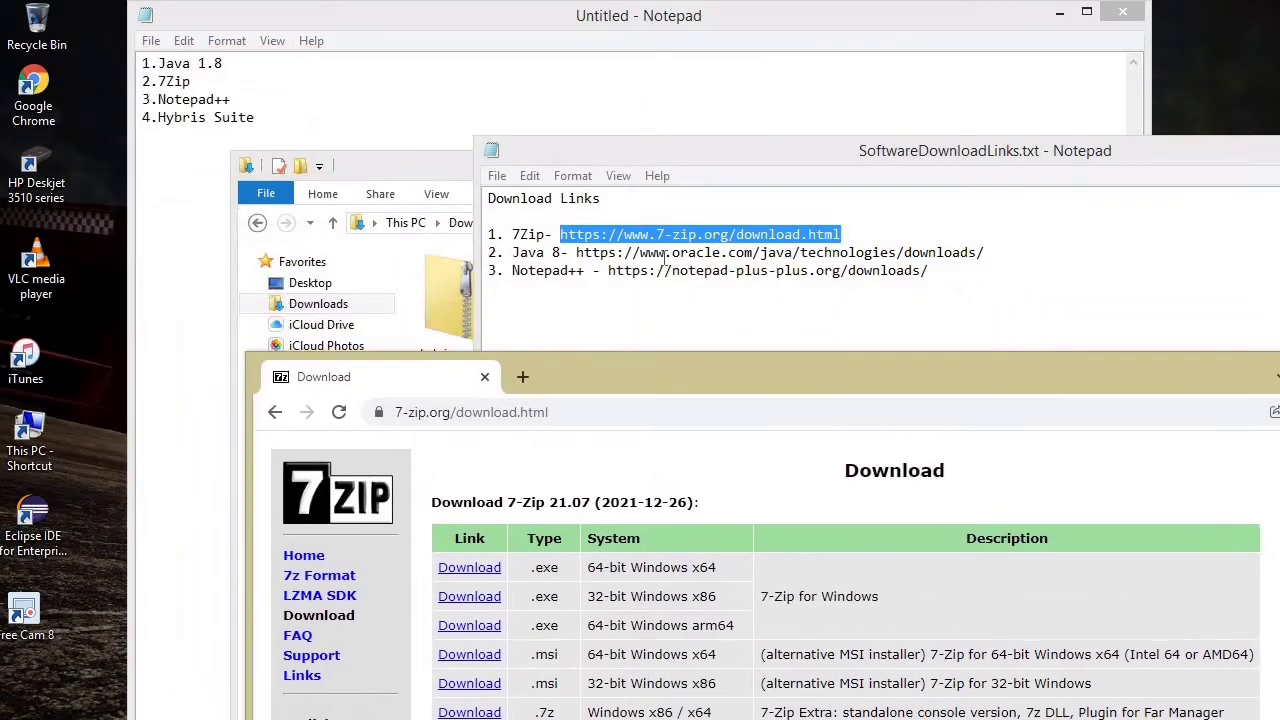
drag(576, 252, 993, 252)
key(ctrl+c)
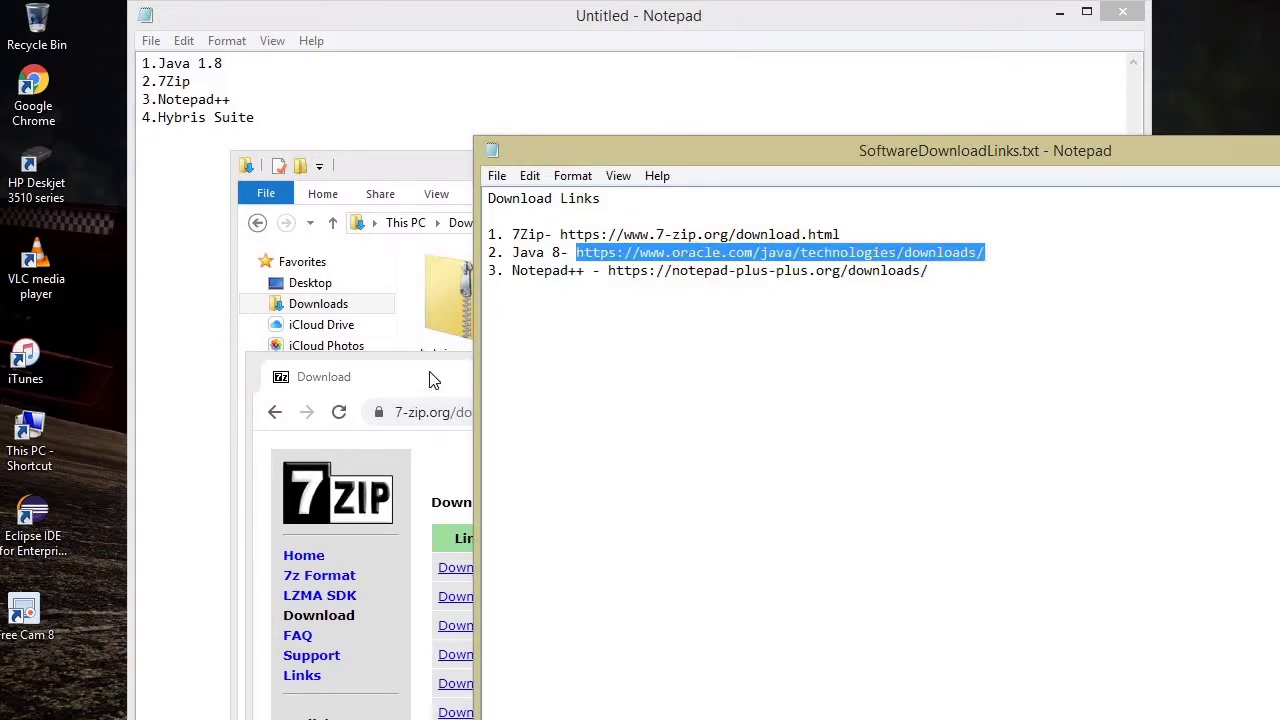
drag(420, 356, 406, 340)
drag(650, 350, 509, 3)
click(274, 12)
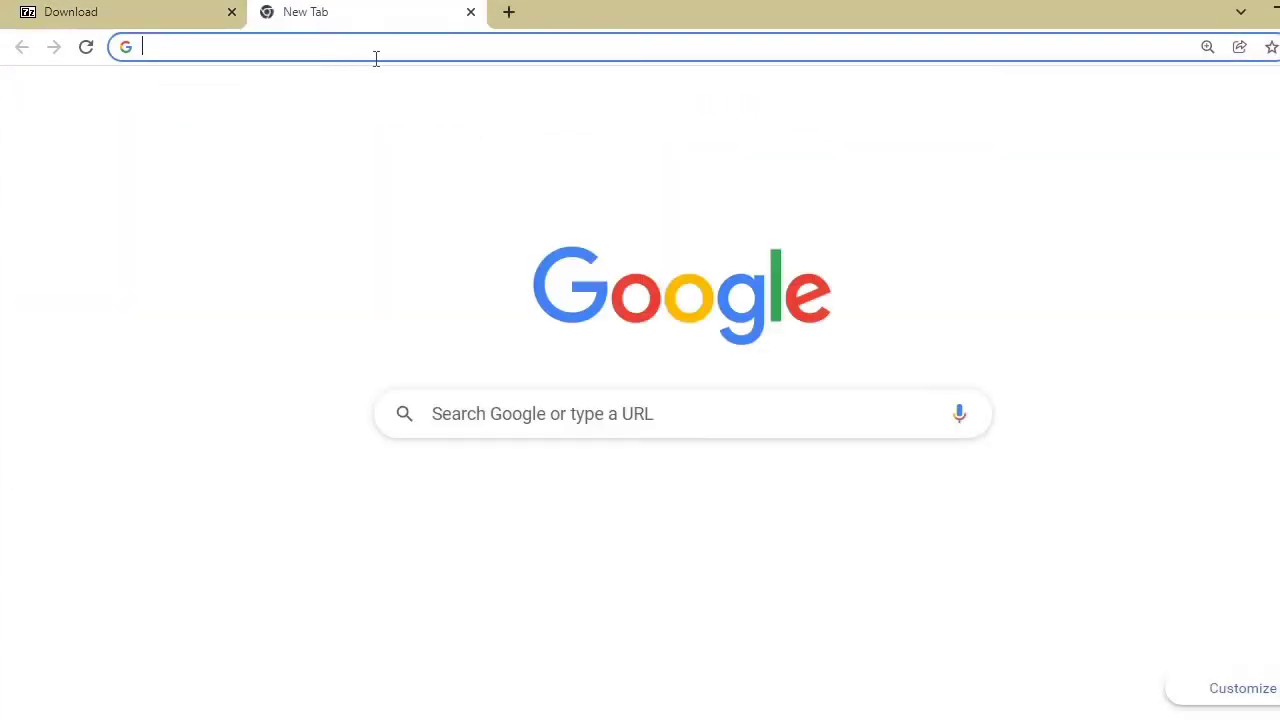
key(ctrl+v)
key(Return)
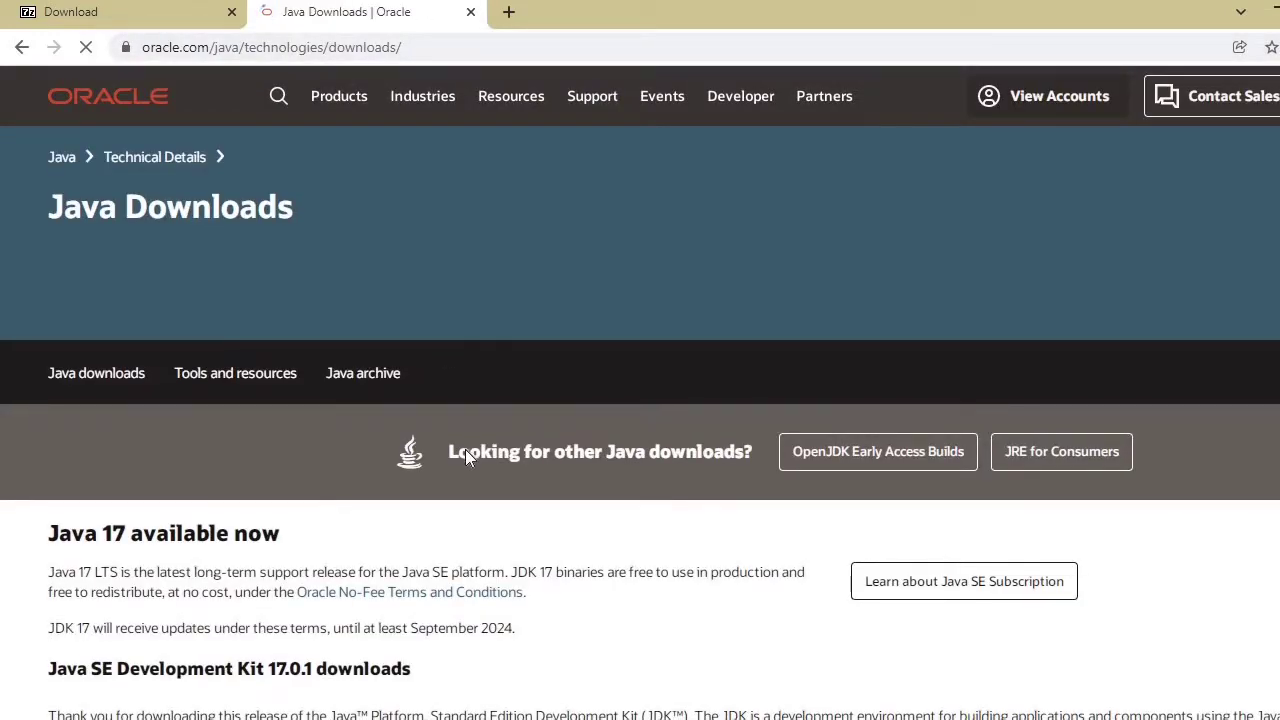
Find the Java 8 section on the Oracle downloads page and display its Windows installers
scroll(465, 450, down, 5)
scroll(467, 454, down, 10)
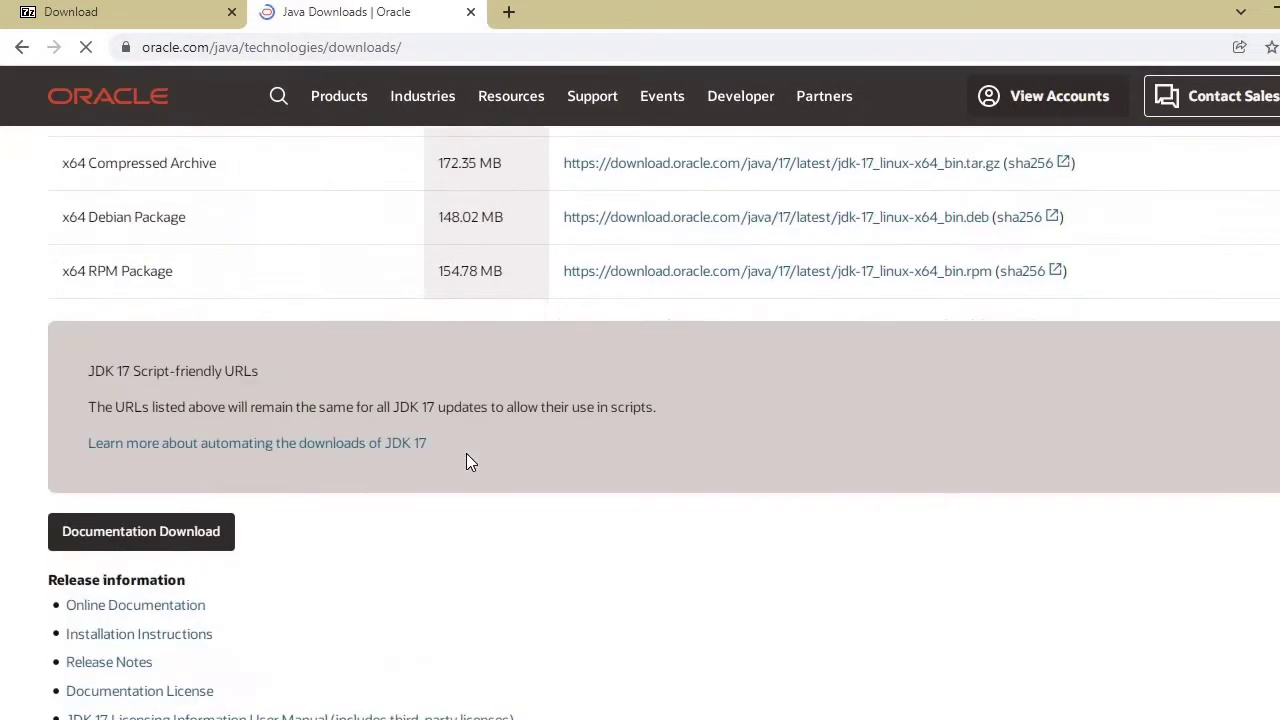
scroll(470, 462, down, 3)
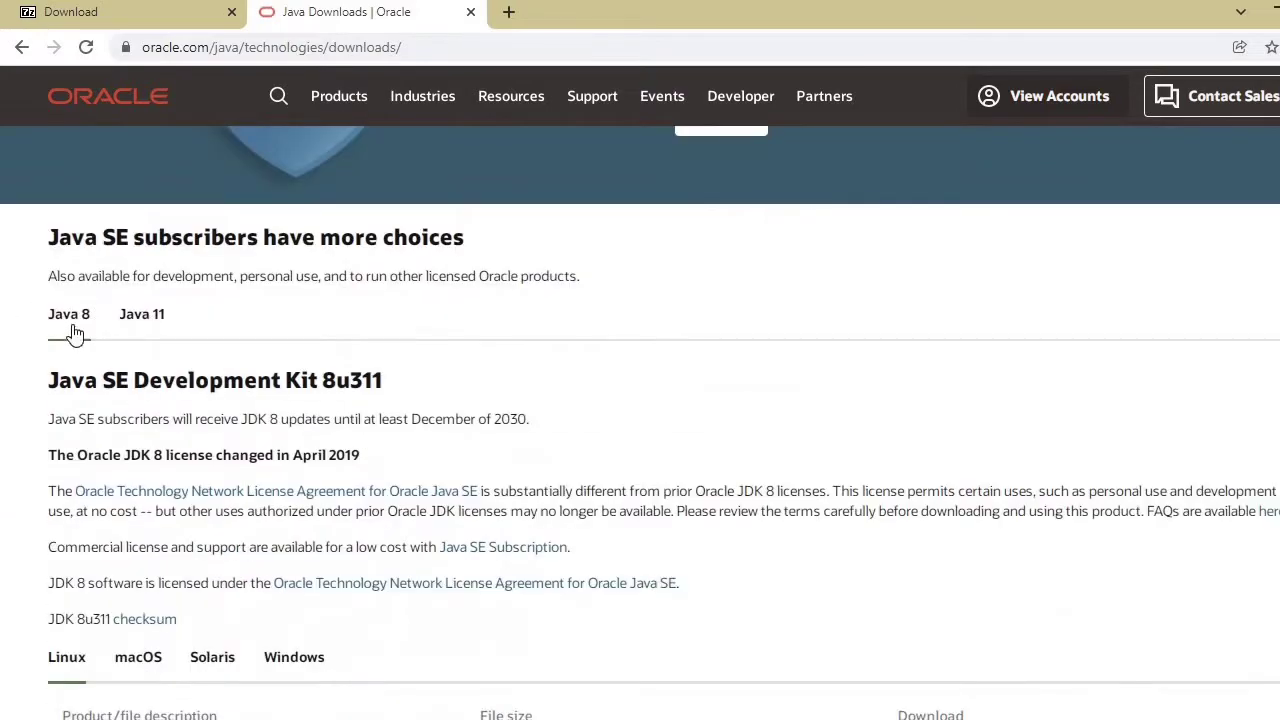
scroll(340, 425, down, 1)
scroll(340, 425, down, 4)
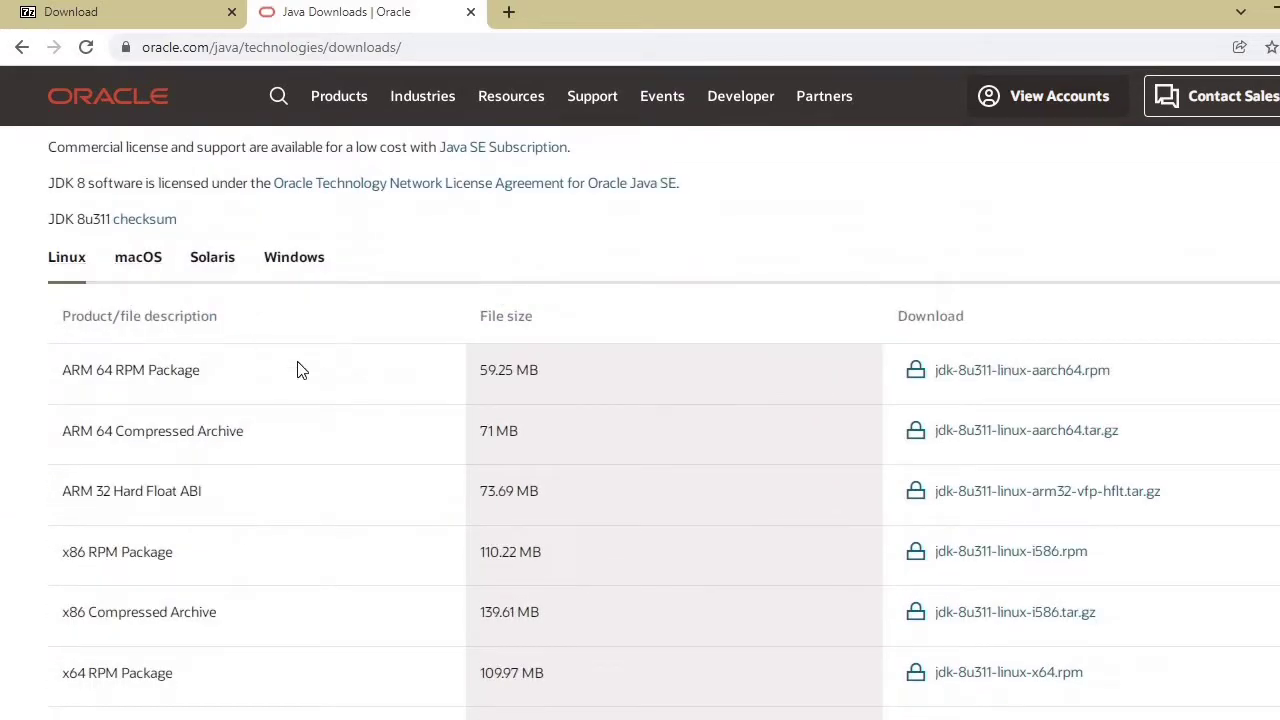
scroll(309, 374, up, 2)
scroll(325, 440, down, 2)
click(304, 266)
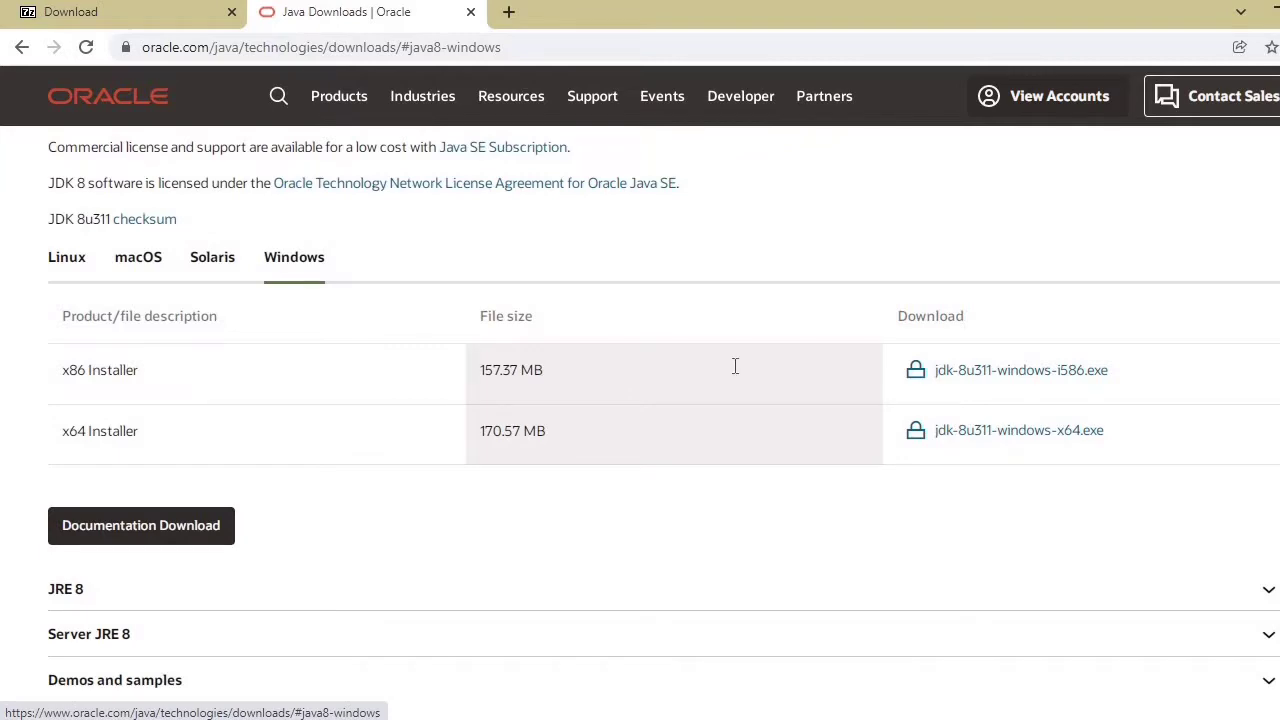
Copy the Notepad++ download link from SoftwareDownloadLinks.txt and open it in a new browser tab
key(alt+Tab)
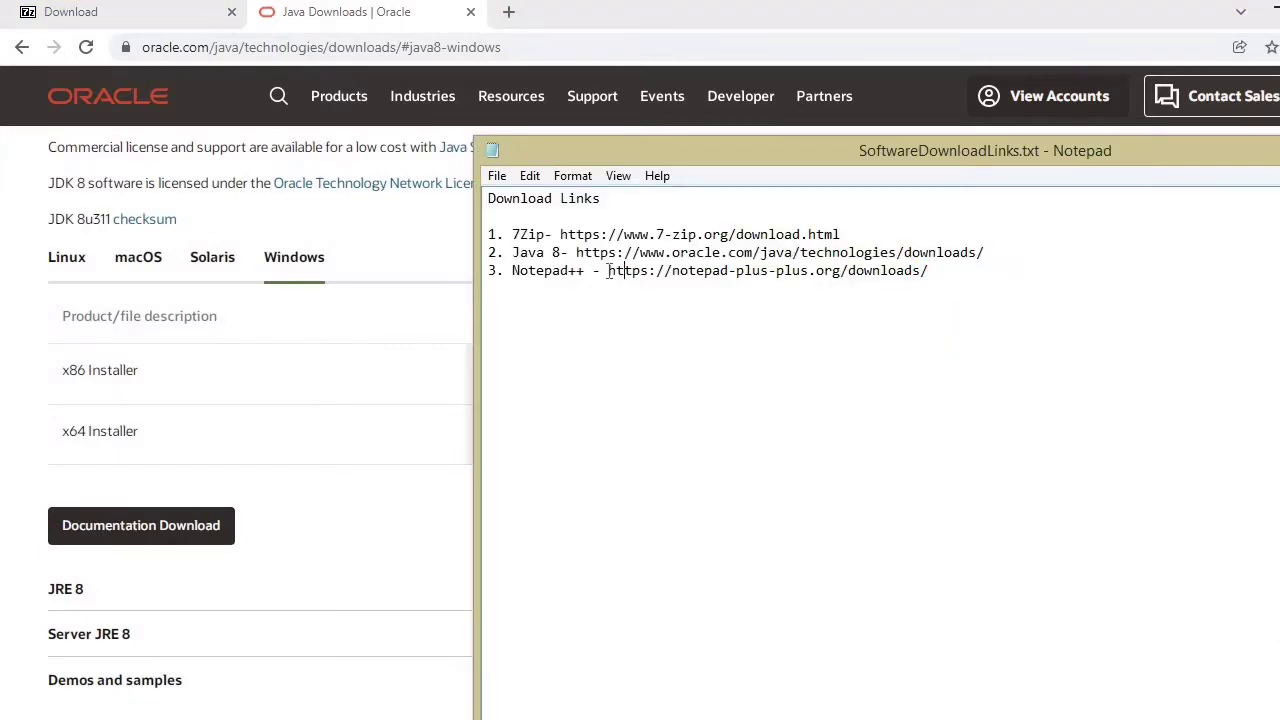
drag(608, 270, 984, 282)
key(ctrl+c)
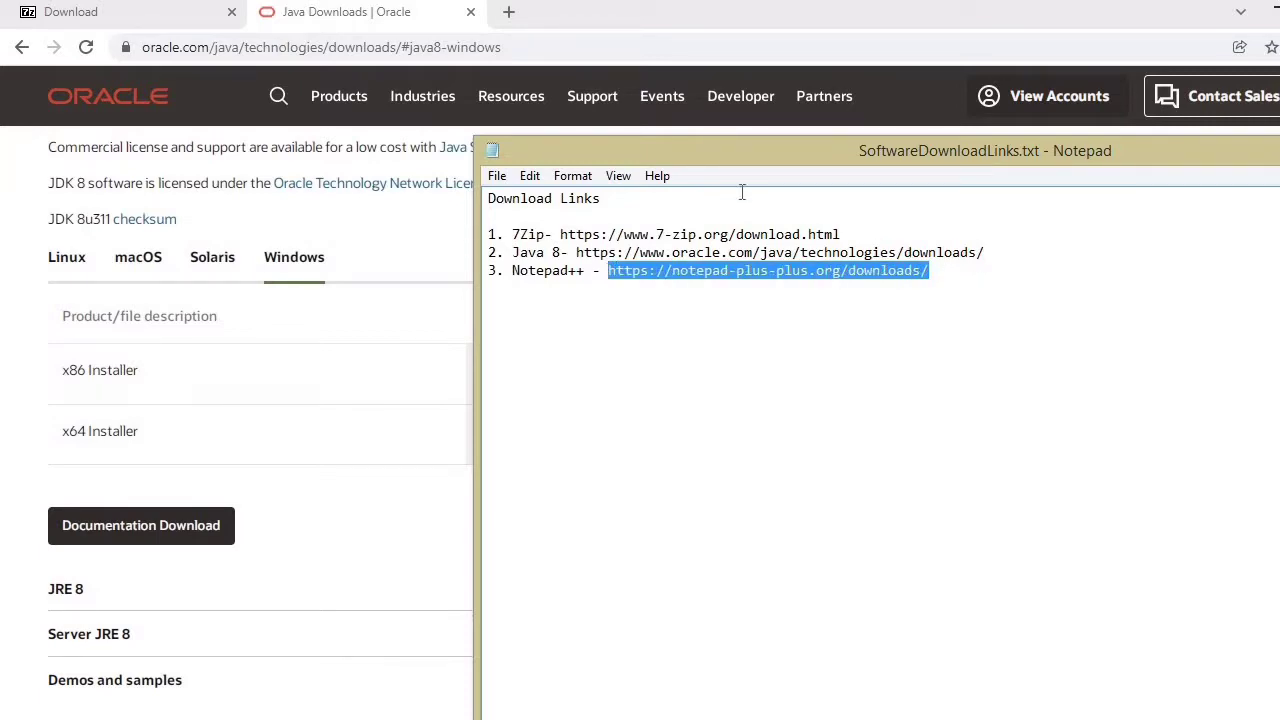
click(509, 12)
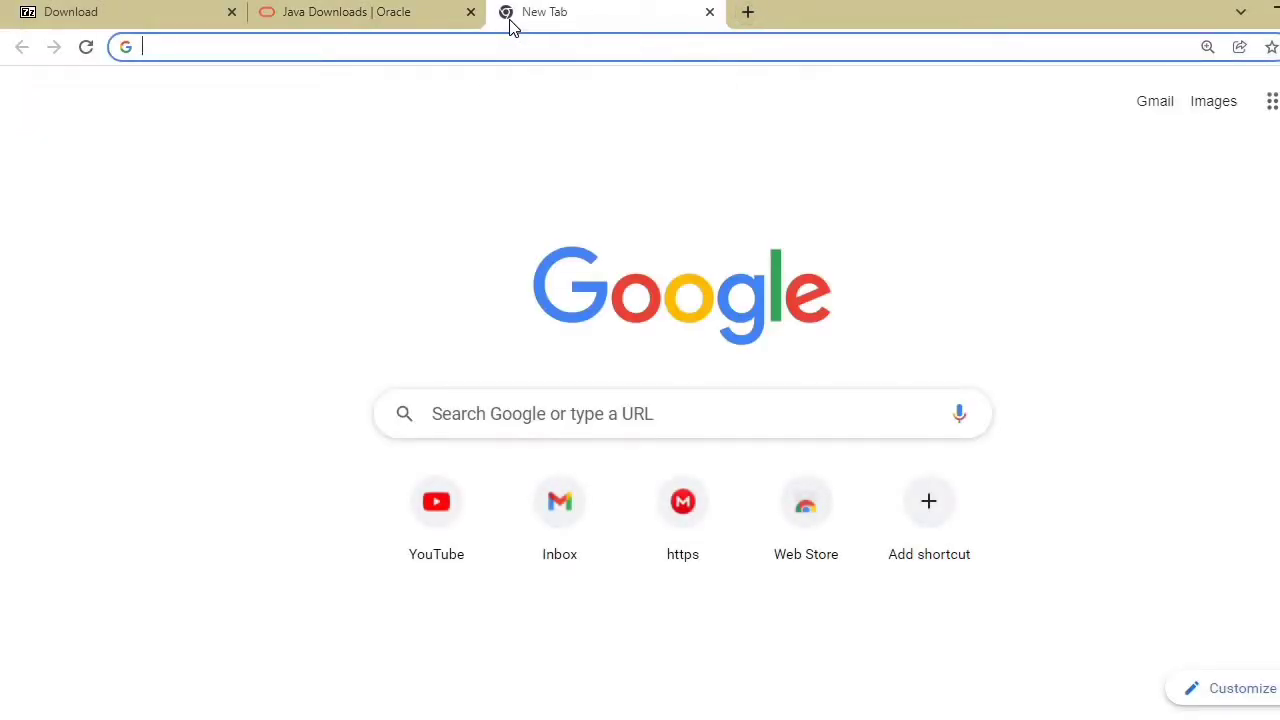
key(ctrl+v)
key(Return)
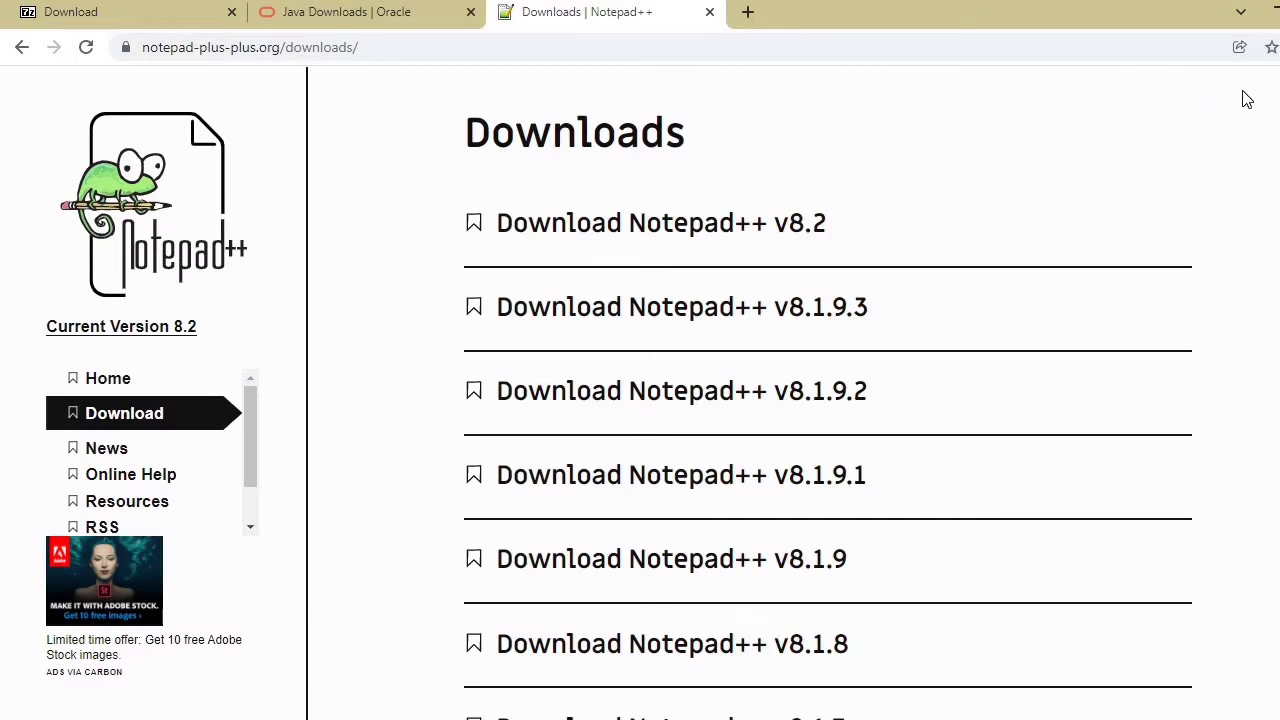
Minimize the browser and the download links file, and maximize the Downloads folder window
click(1272, 12)
drag(737, 164, 458, 177)
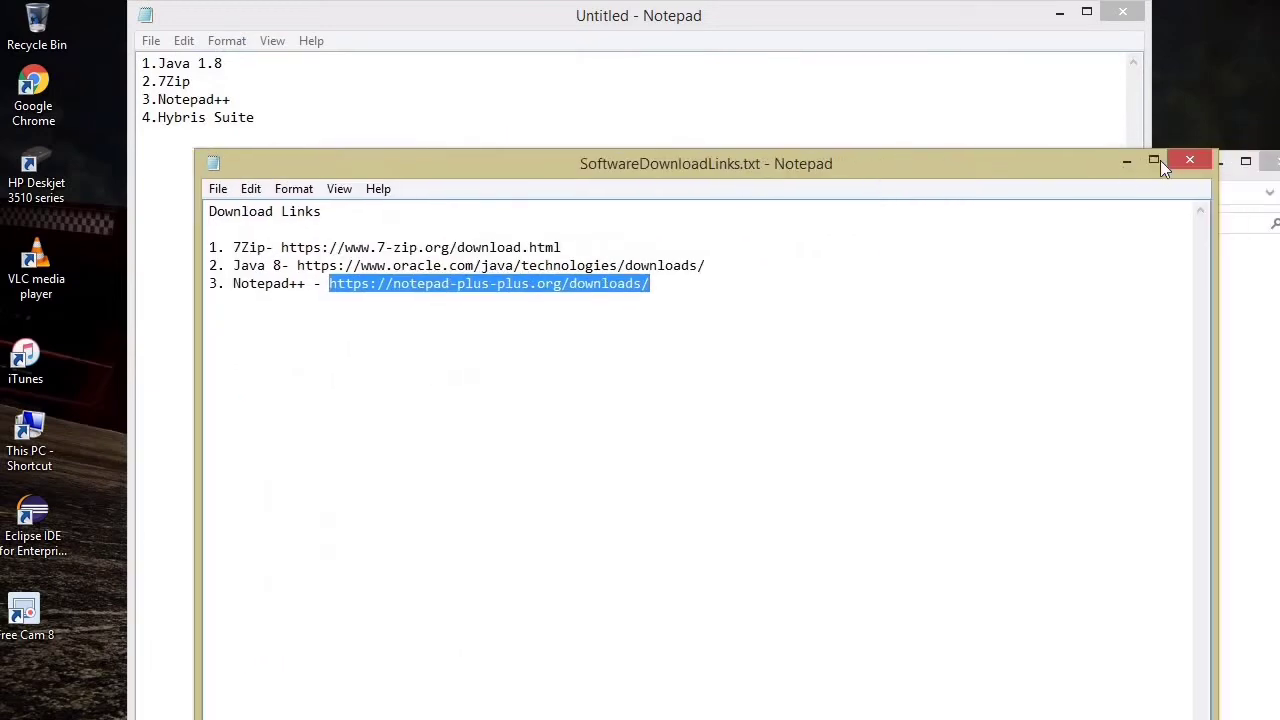
click(1128, 166)
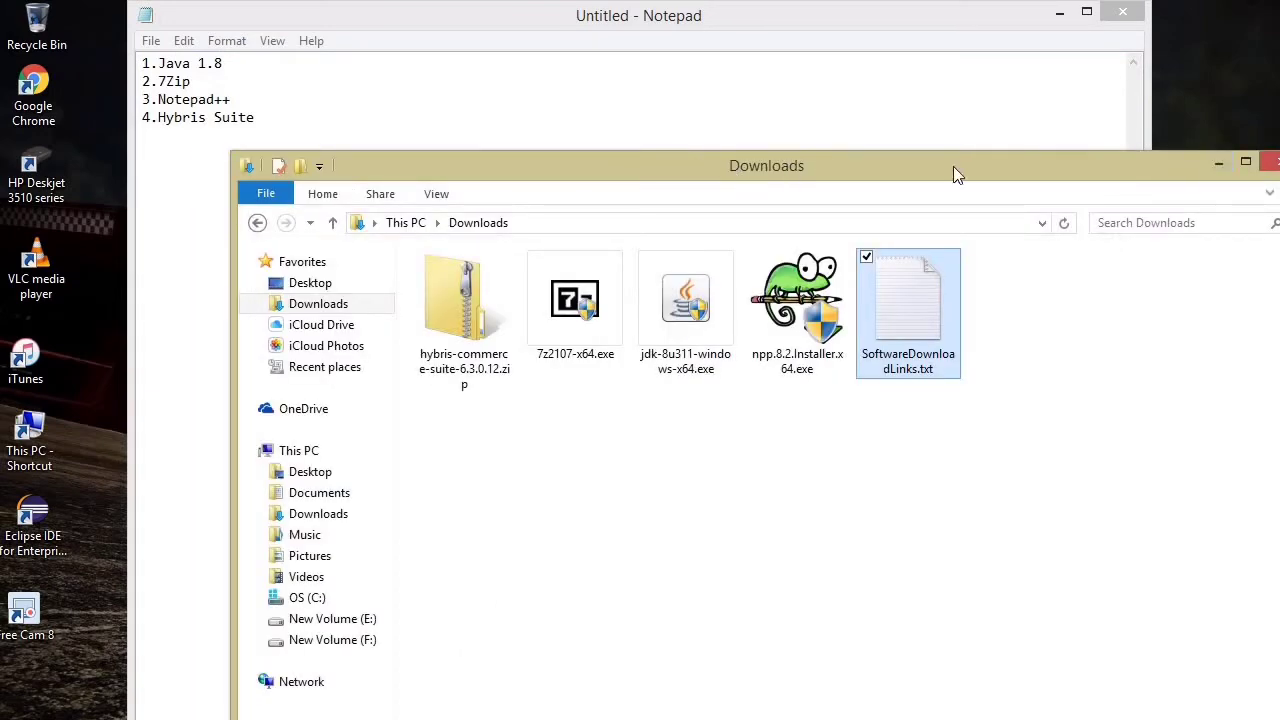
click(1245, 162)
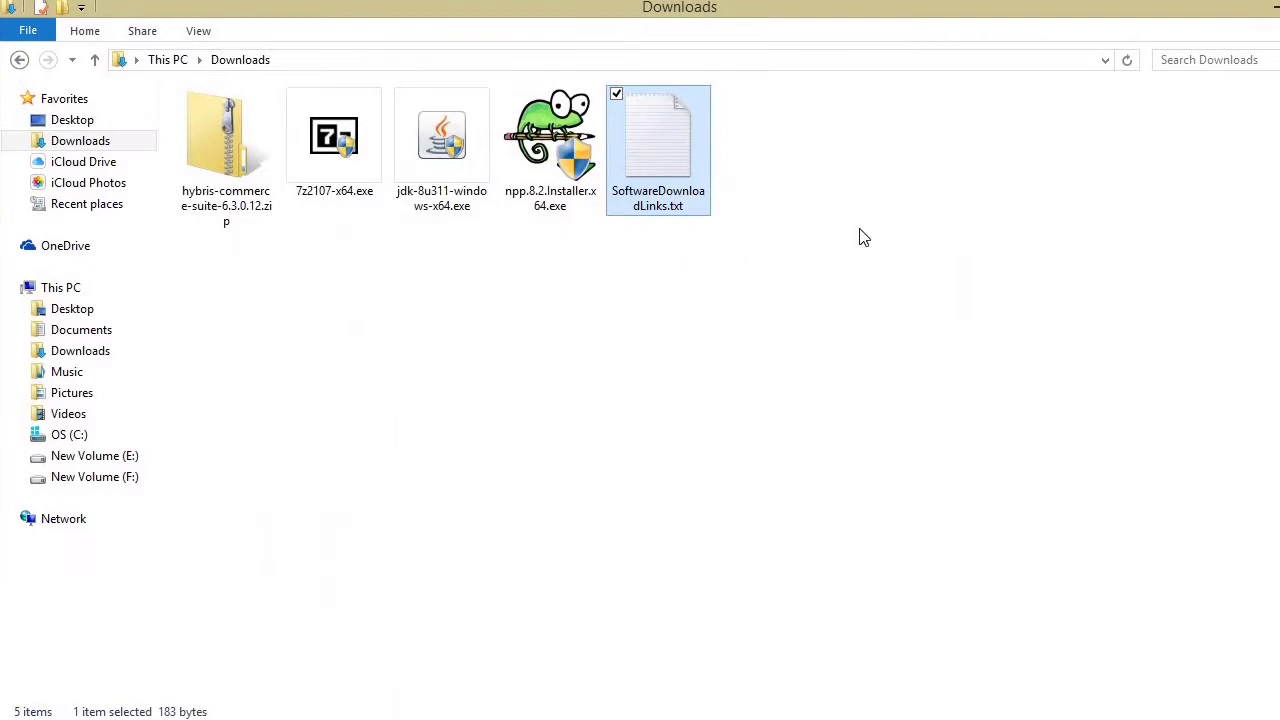
Install Notepad++ v8.2 with npp.8.2.Installer.x64.exe in English, keeping the default destination folder and components, and run it on finishing
click(555, 203)
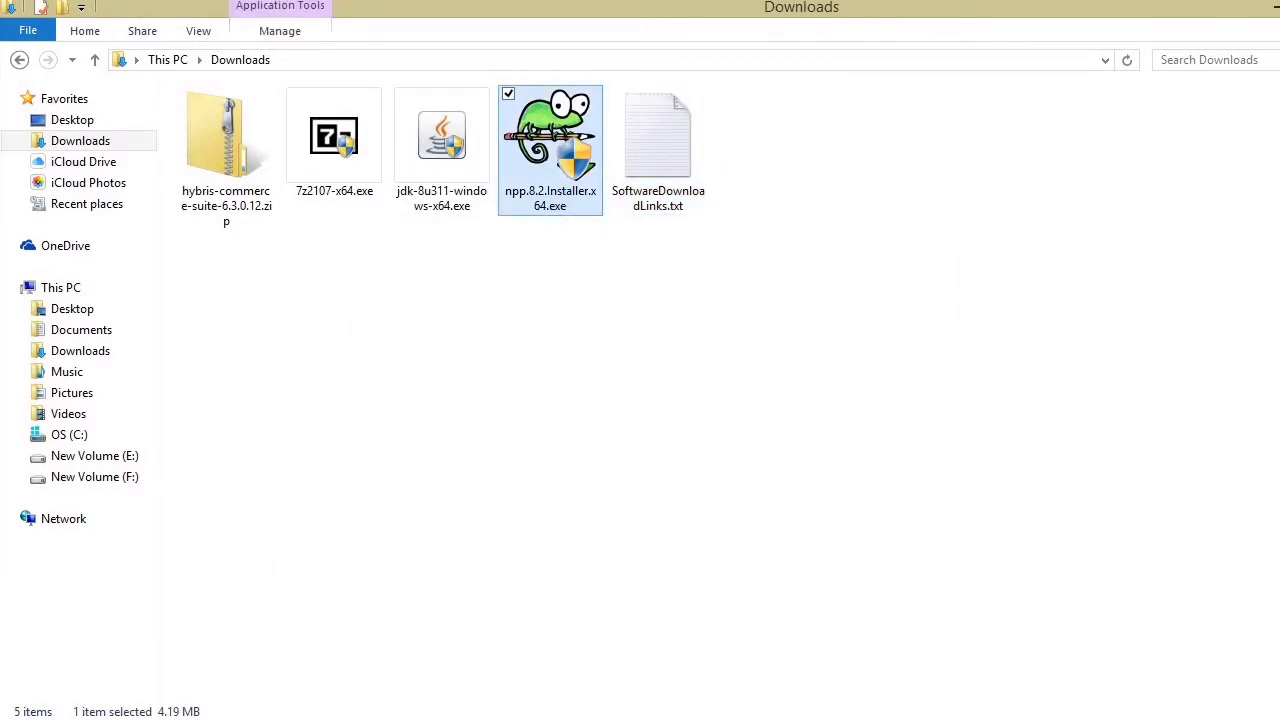
click(704, 414)
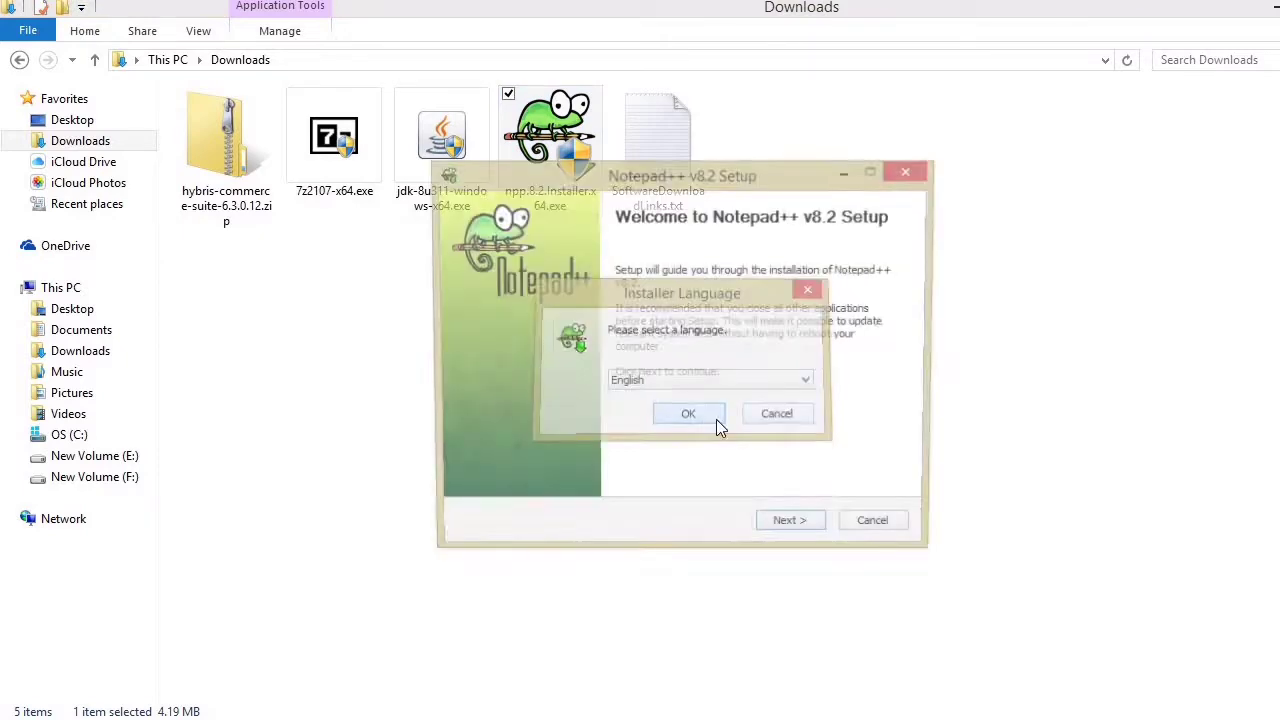
click(791, 529)
click(796, 531)
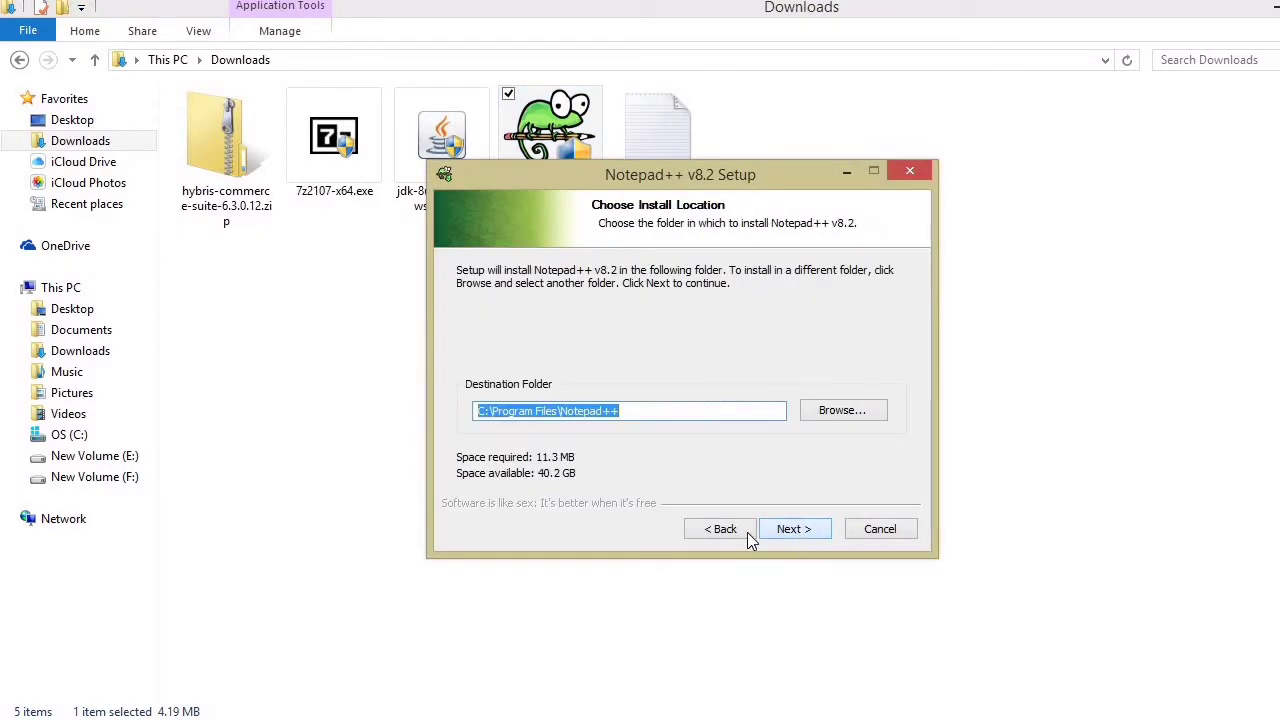
click(792, 532)
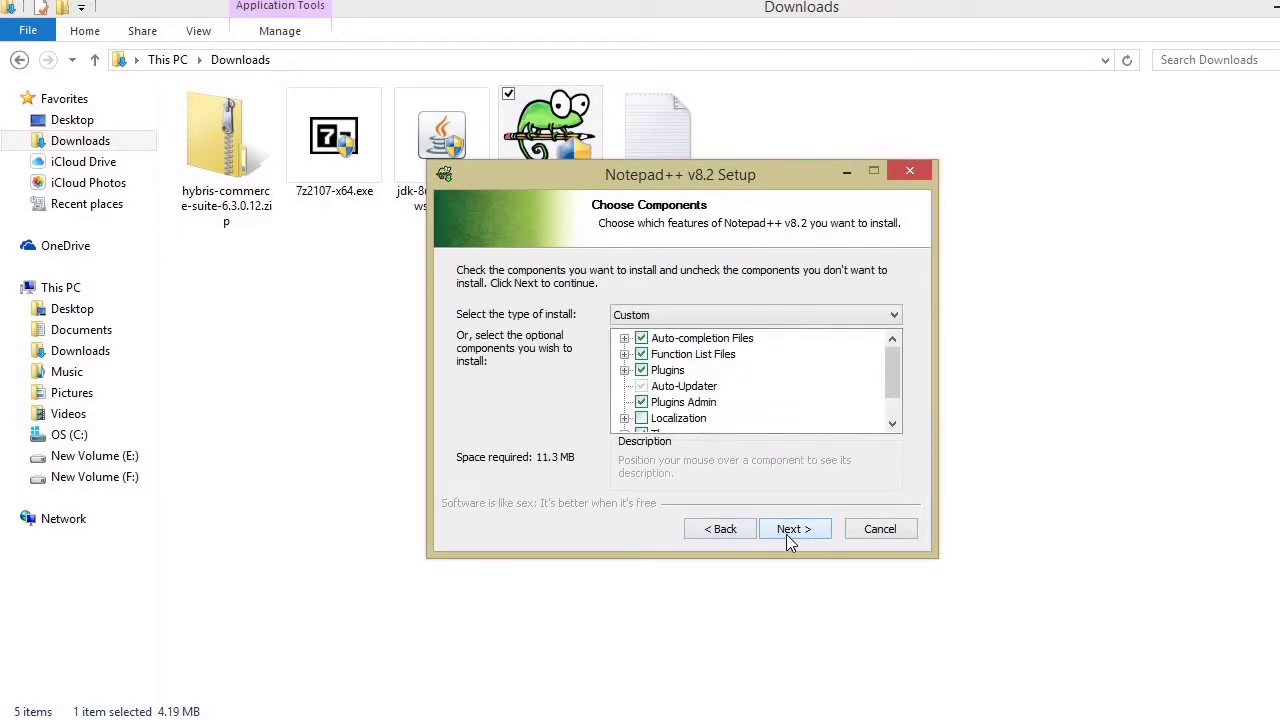
click(788, 534)
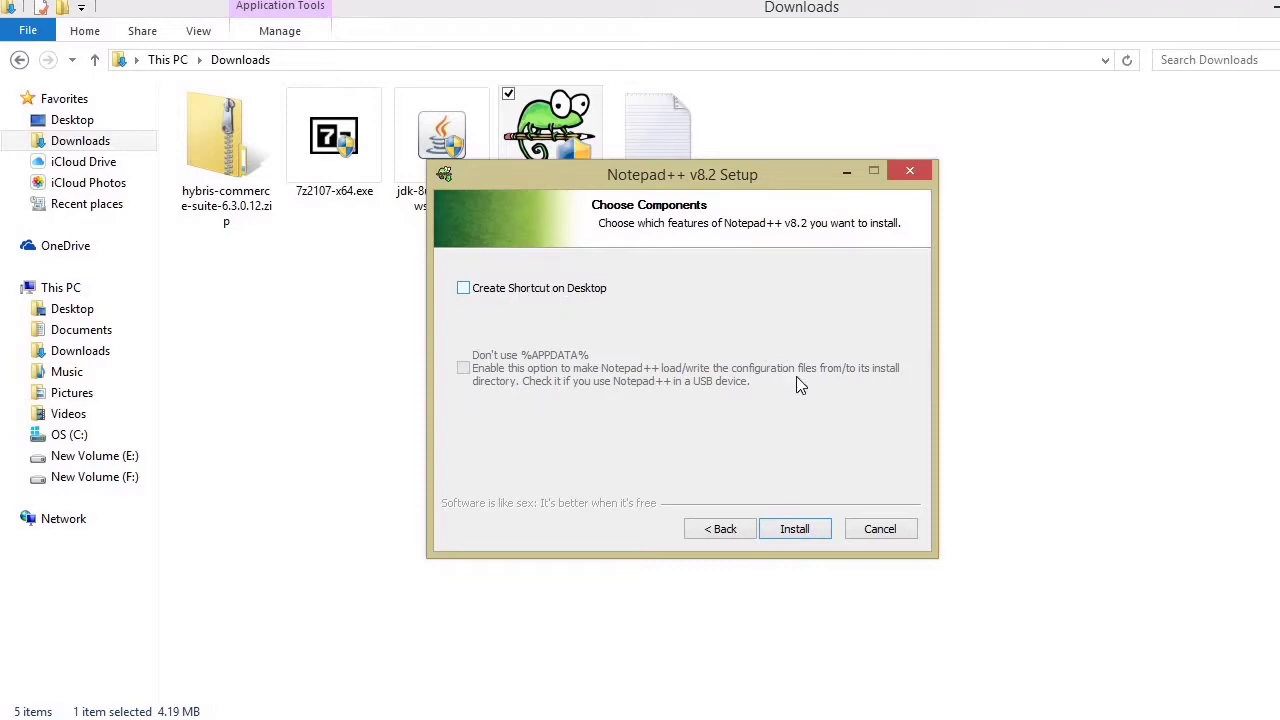
click(797, 531)
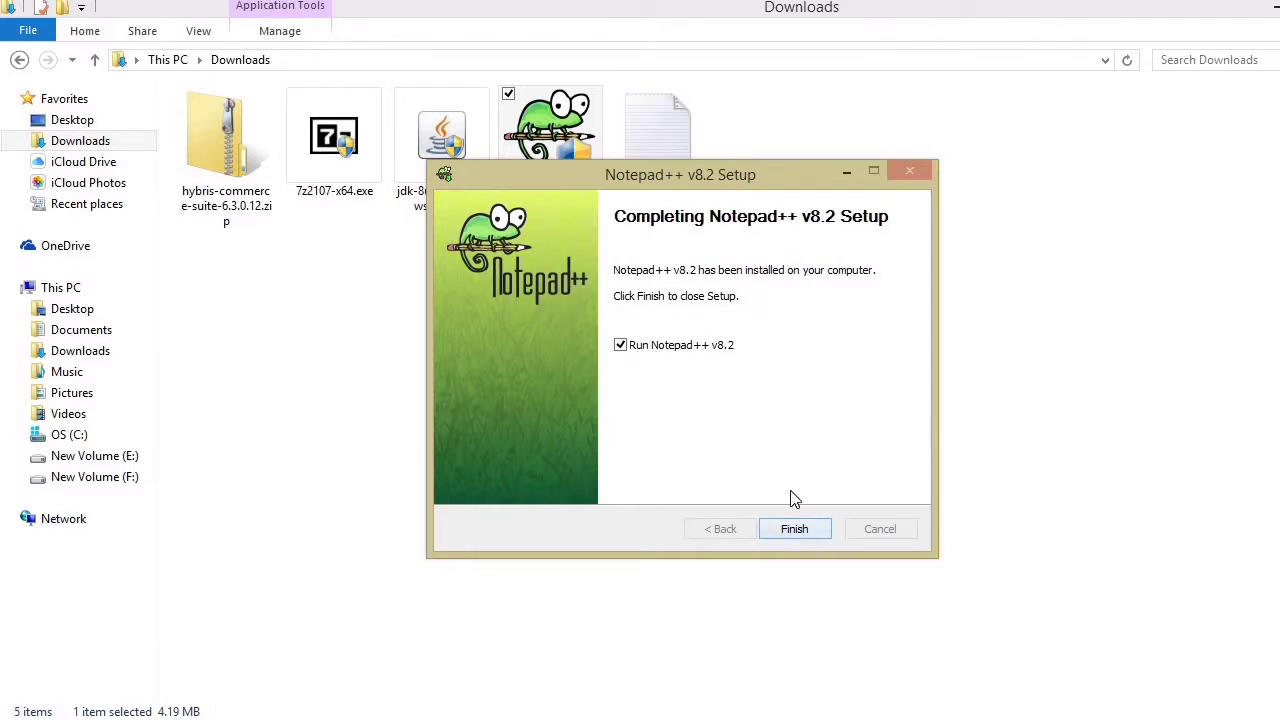
click(794, 528)
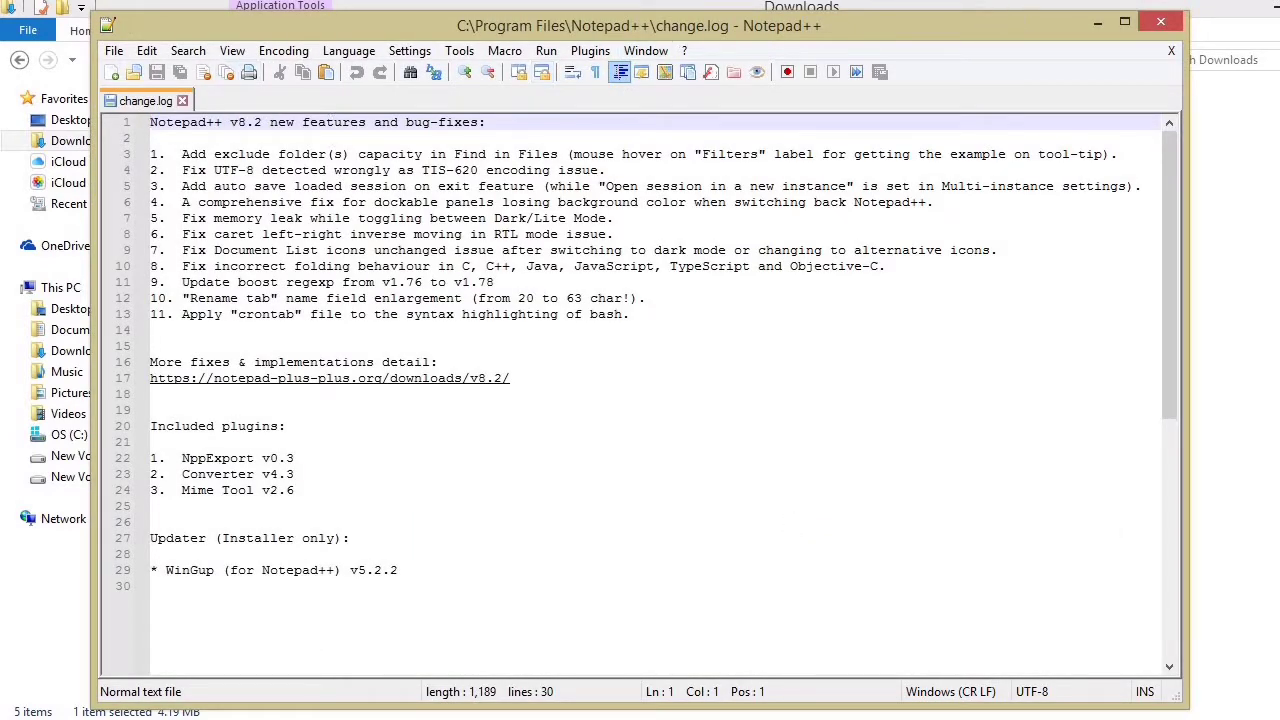
Pin Notepad++ to the taskbar and close its window
right_click(640, 718)
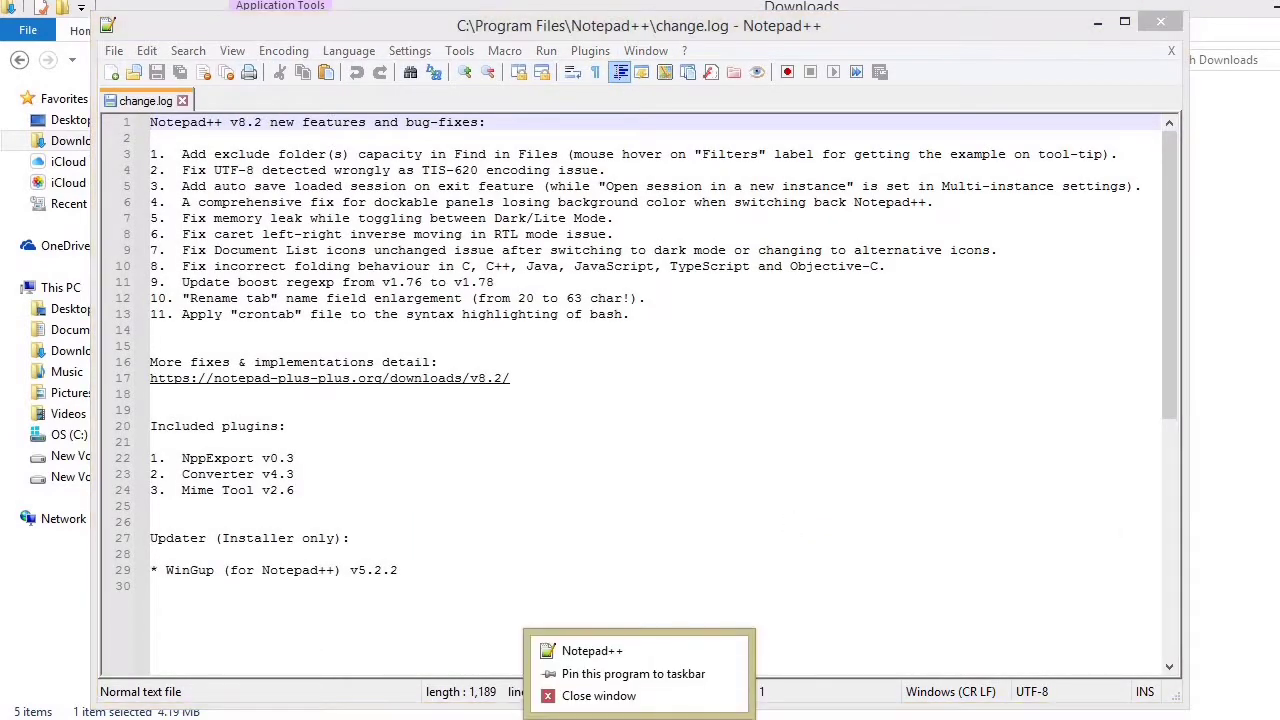
click(640, 678)
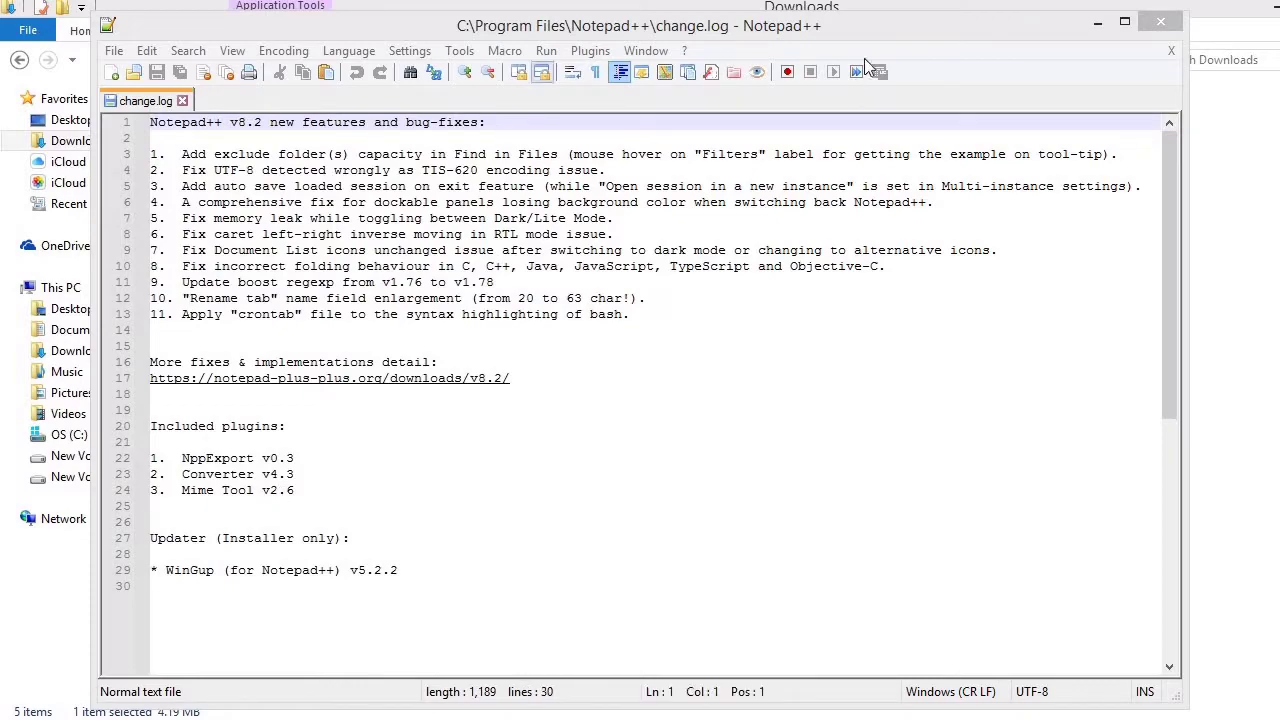
click(1158, 24)
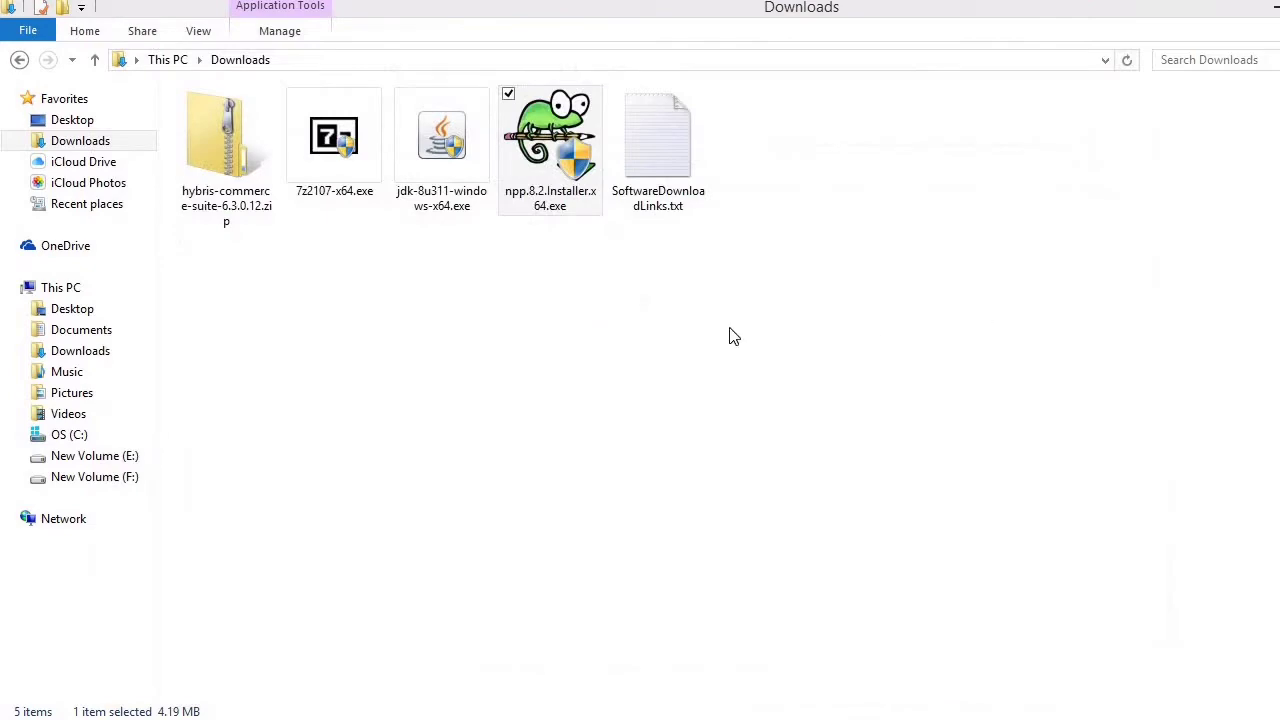
Install 7-Zip 21.07 (x64) from 7z2107-x64.exe into the default folder C:\Program Files\7-Zip\ and close the installer
click(323, 186)
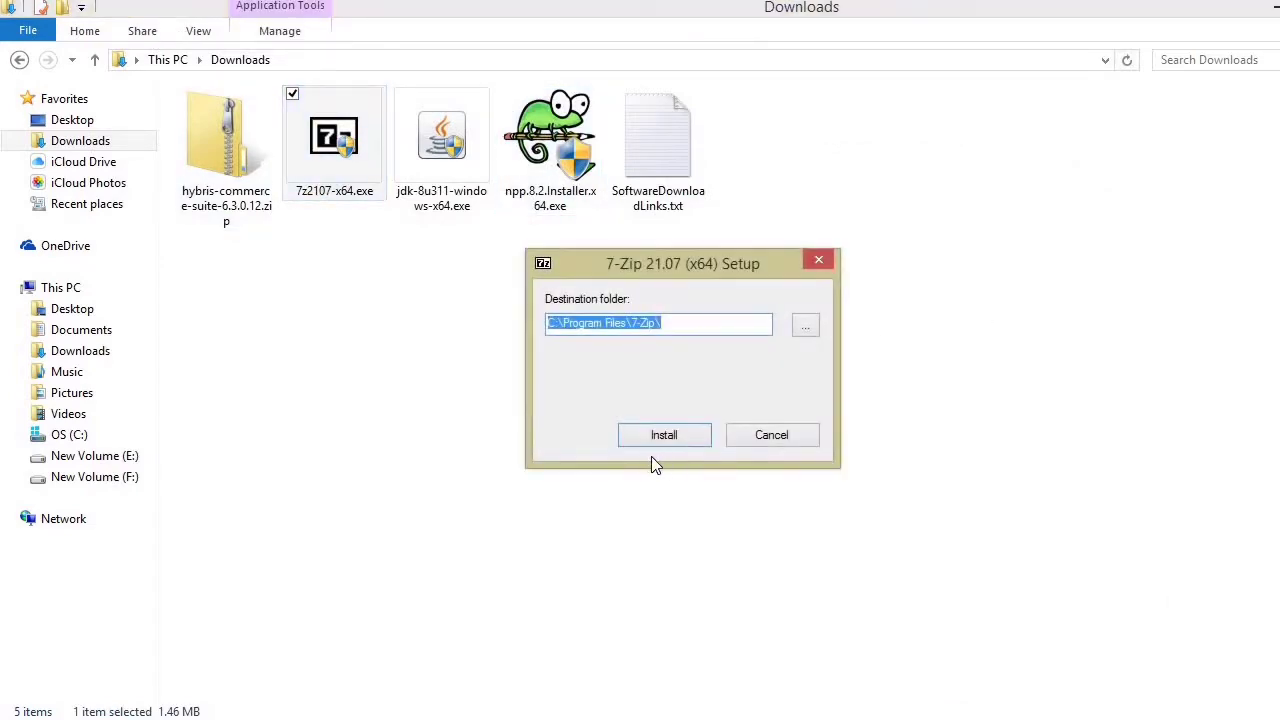
click(655, 436)
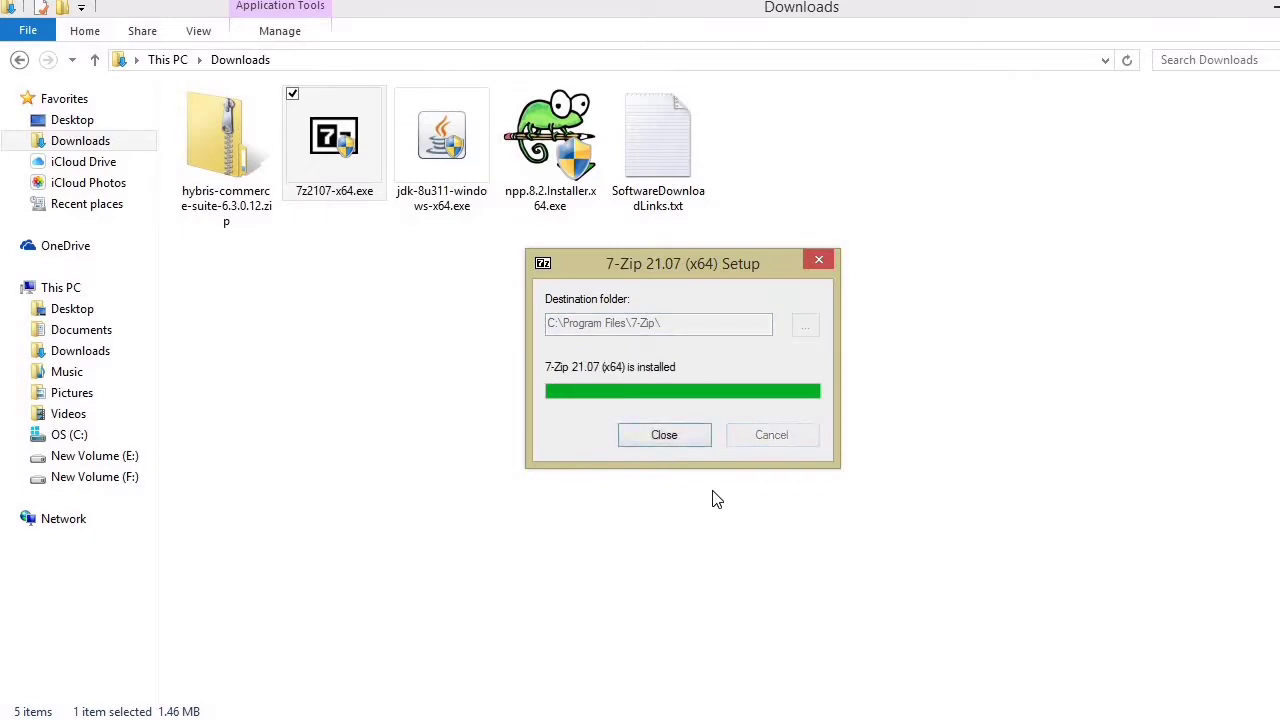
click(668, 443)
click(407, 258)
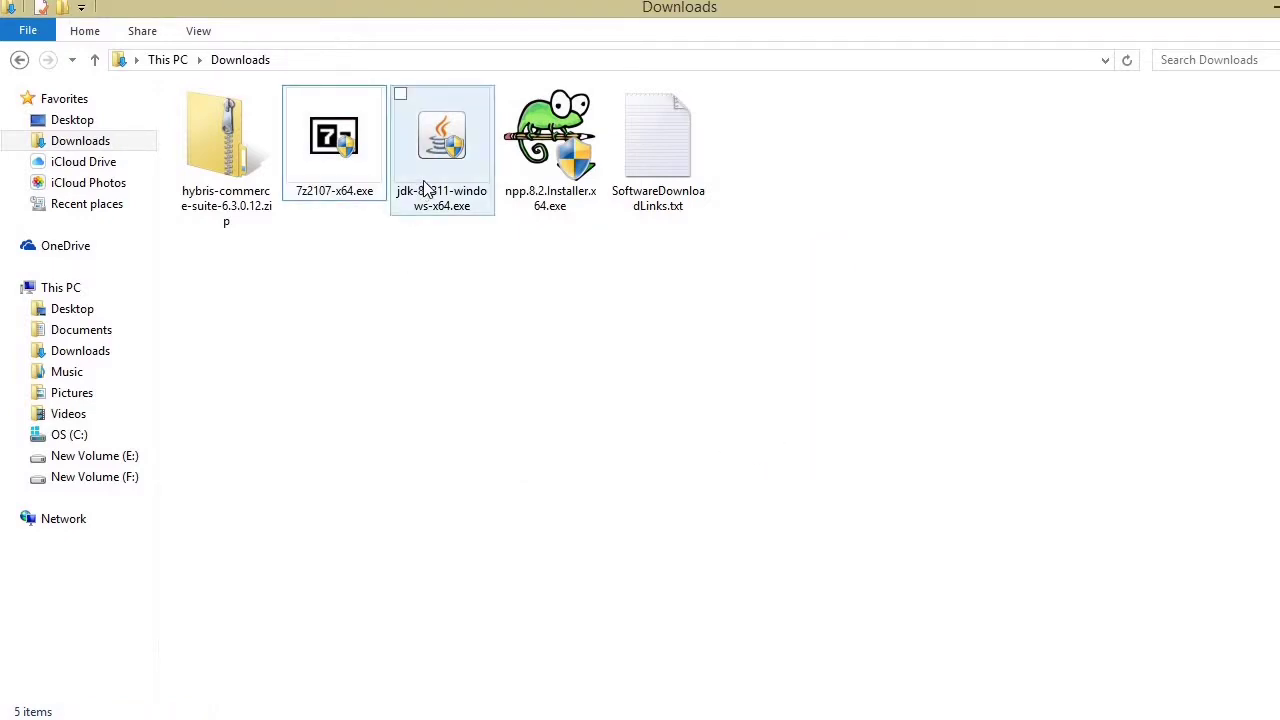
Install JDK 8 Update 311 from jdk-8u311-windows-x64.exe with the default features and the default JDK and JRE folders
double_click(447, 152)
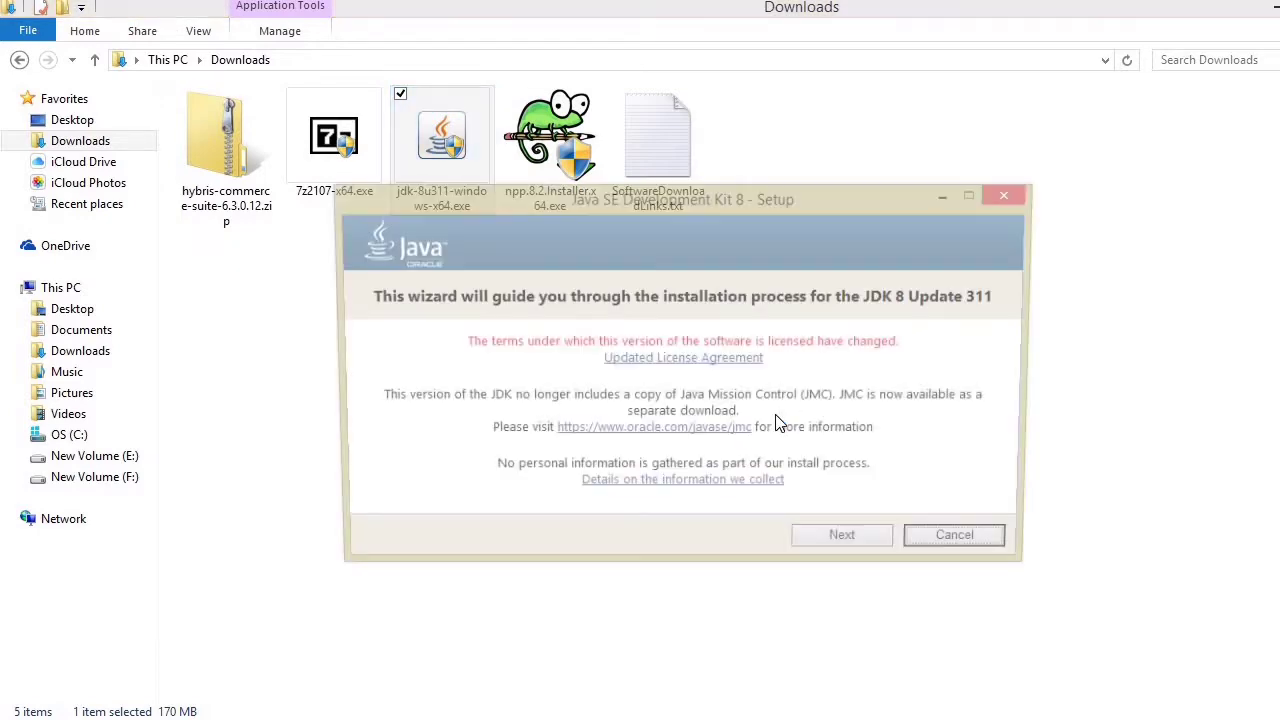
click(868, 544)
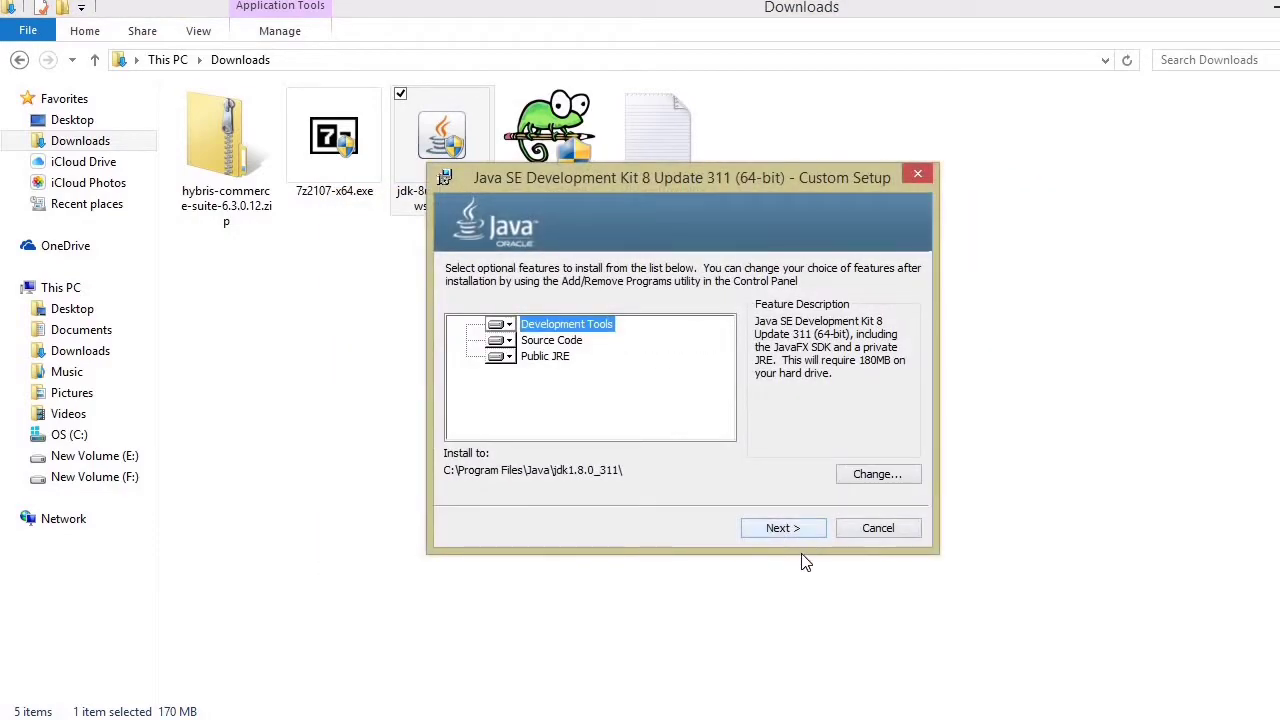
click(799, 527)
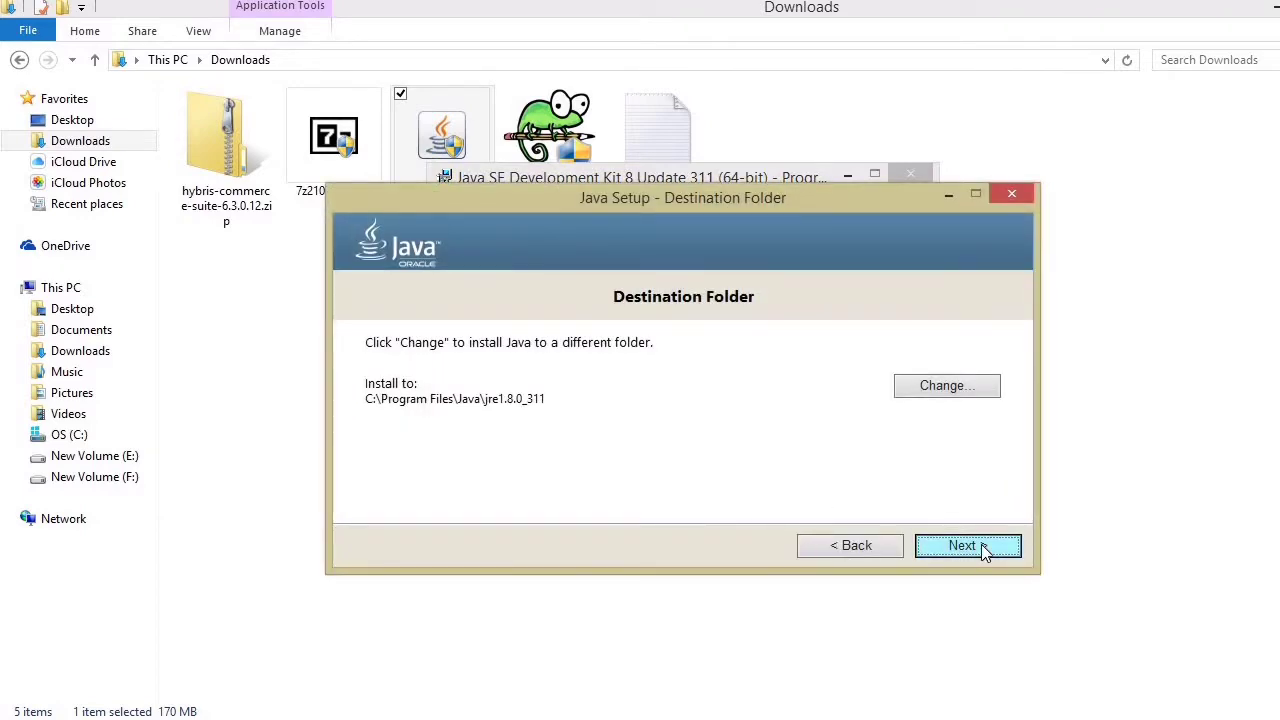
click(981, 545)
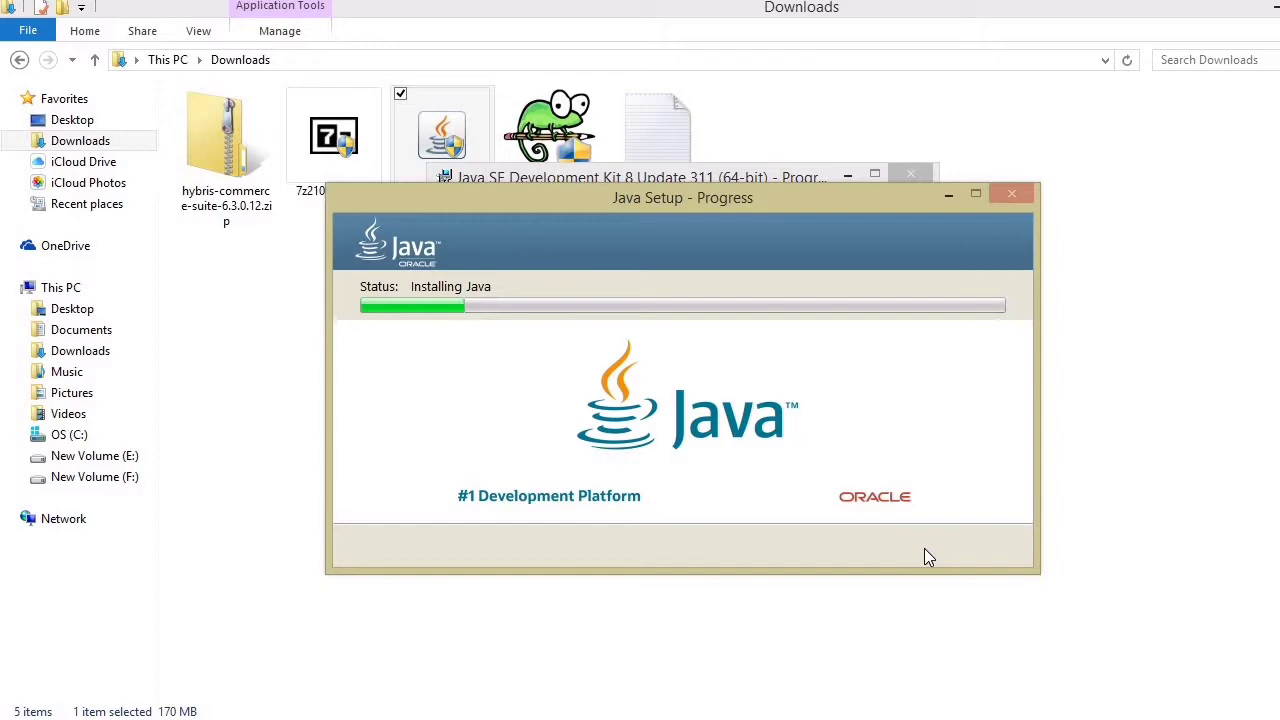
drag(600, 197, 616, 185)
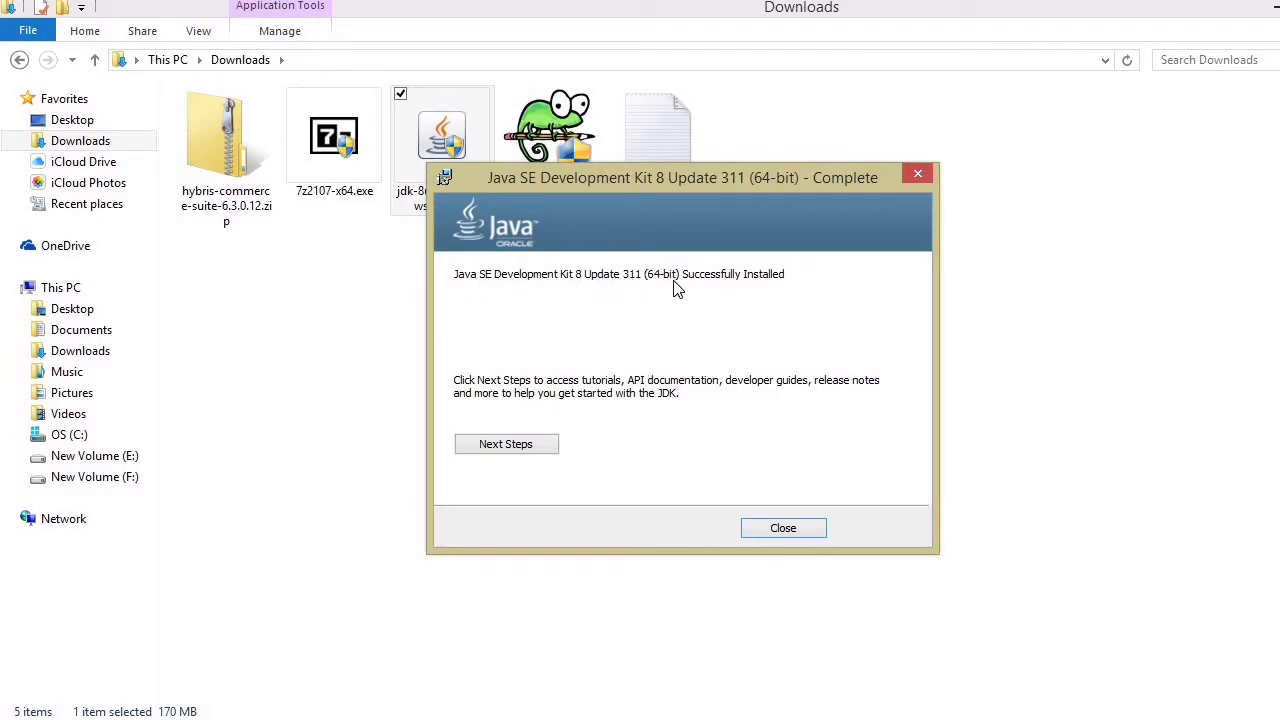
click(807, 526)
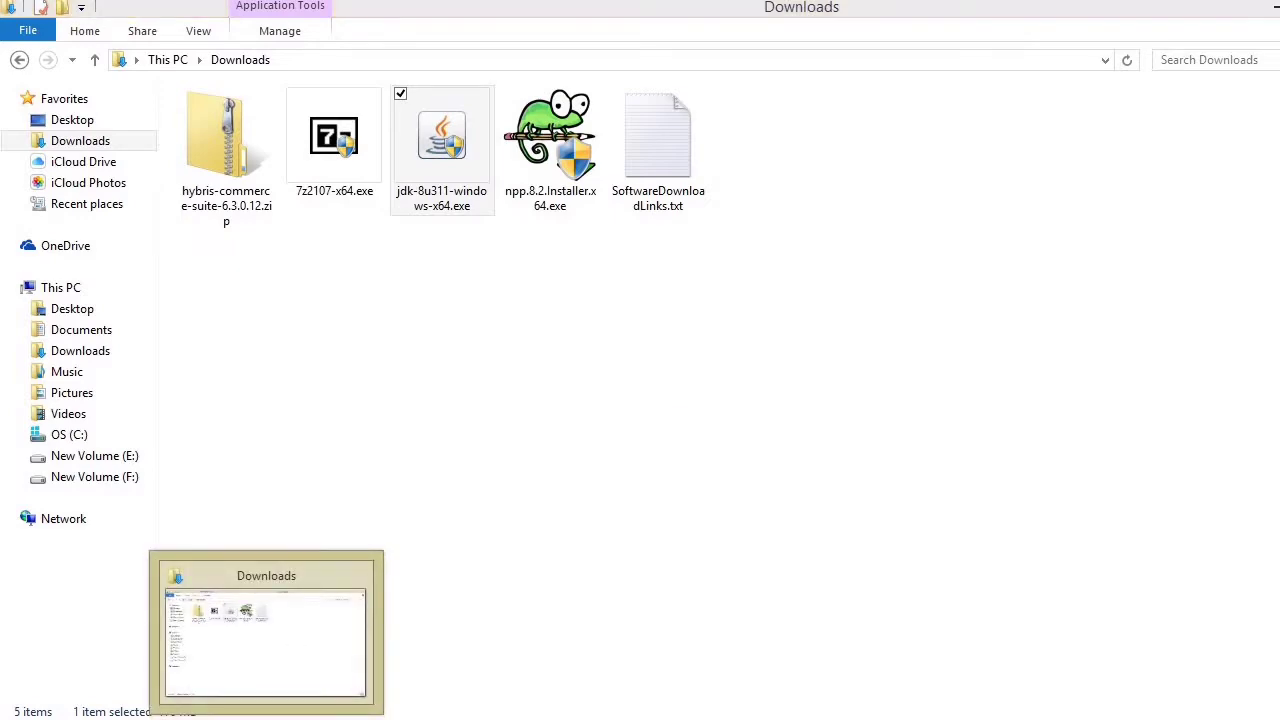
Minimize the Downloads folder and open a command prompt at the root of New Volume (F:)
click(266, 719)
double_click(28, 452)
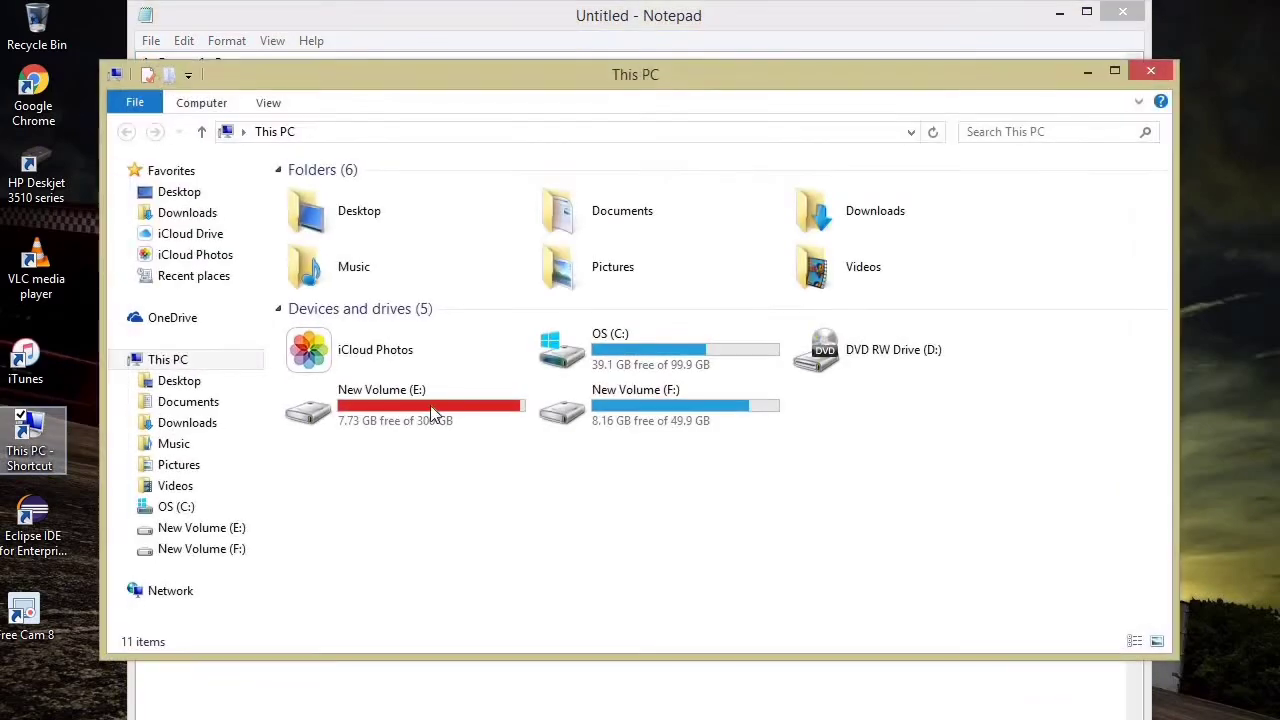
double_click(720, 403)
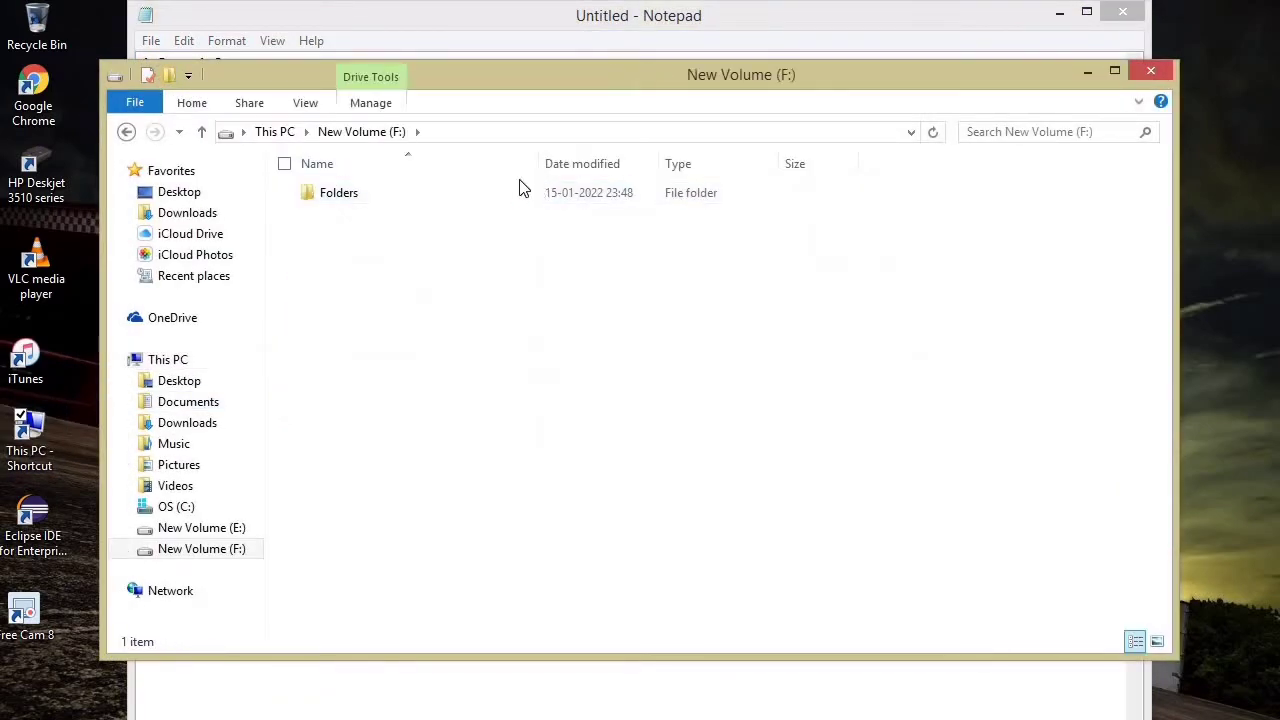
click(540, 128)
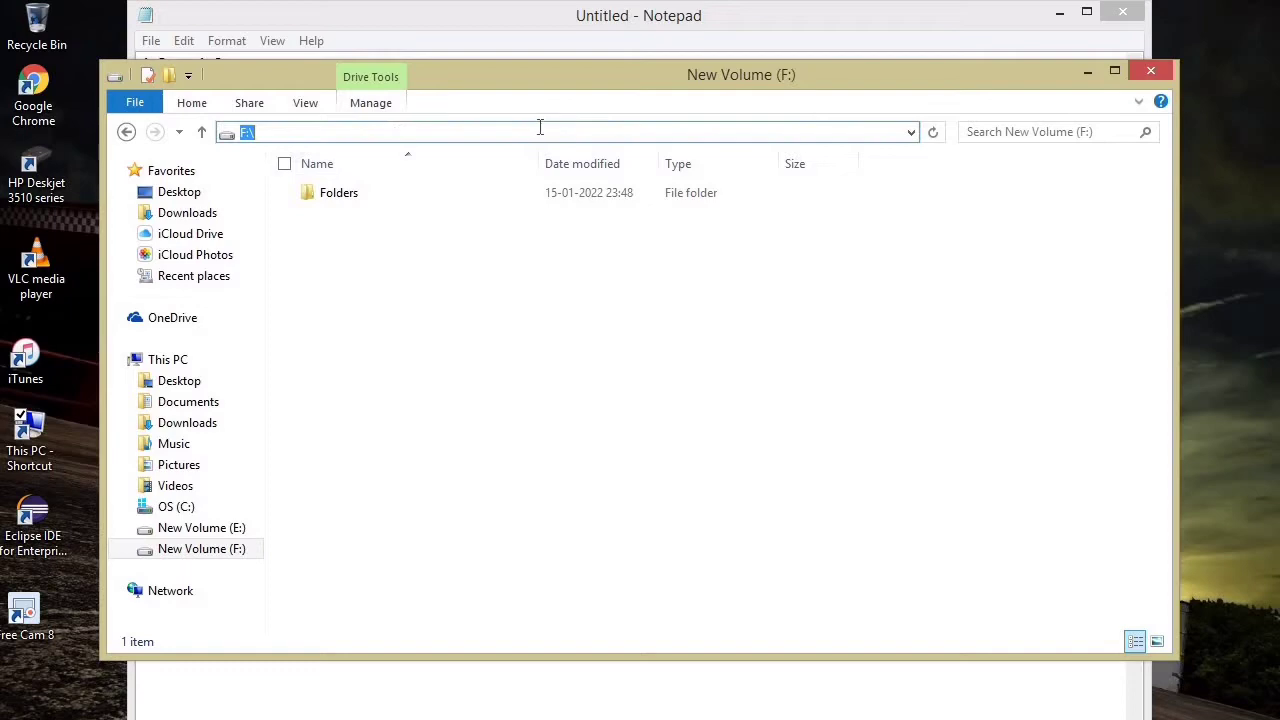
text(cmd)
key(Return)
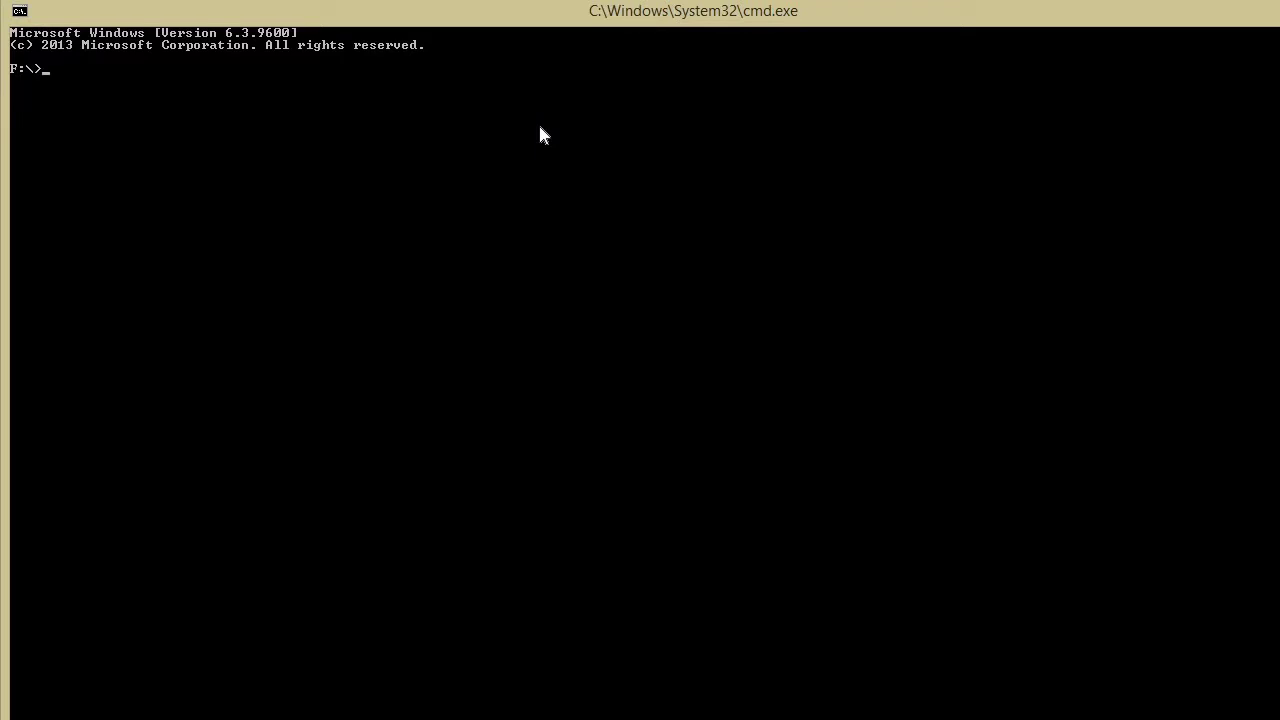
Check the installed Java runtime and compiler versions with java -version and javac -version
text(java -version)
key(Return)
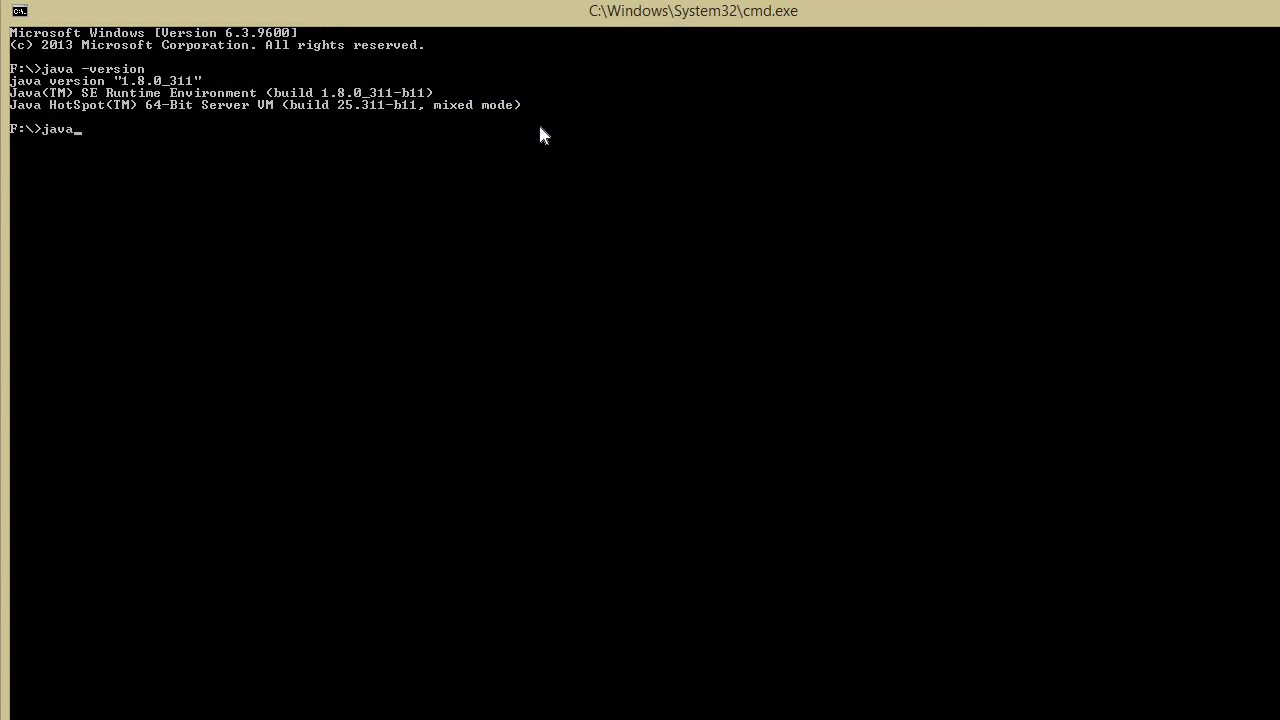
text(c -version)
key(Return)
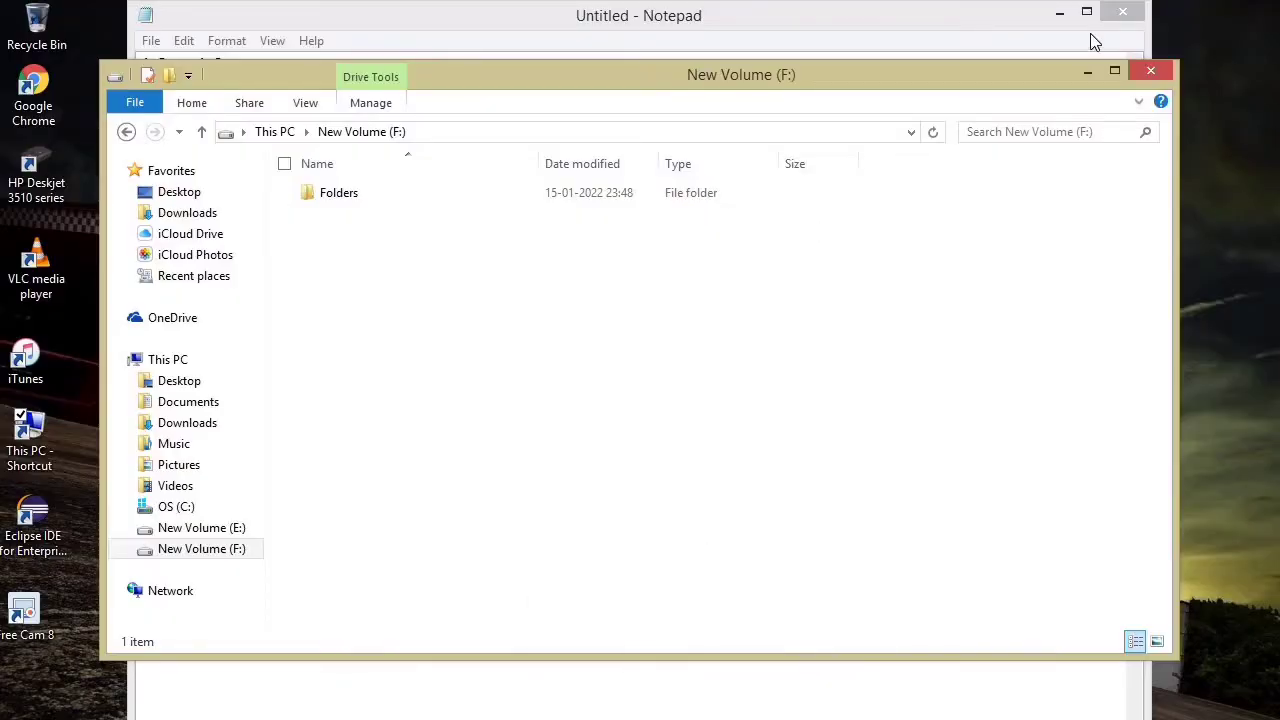
Clear the desktop of open windows and open the account's Environment Variables by searching the Control Panel for "environ"
click(1087, 74)
click(1059, 13)
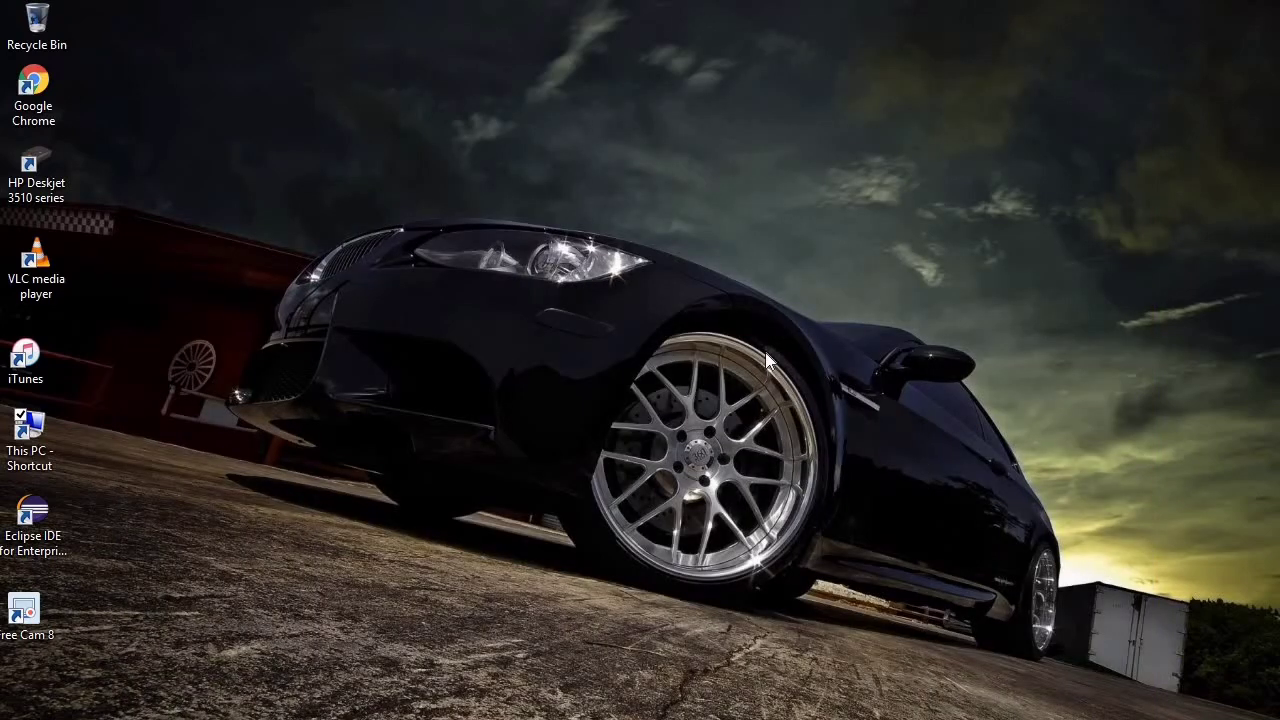
key(super+x)
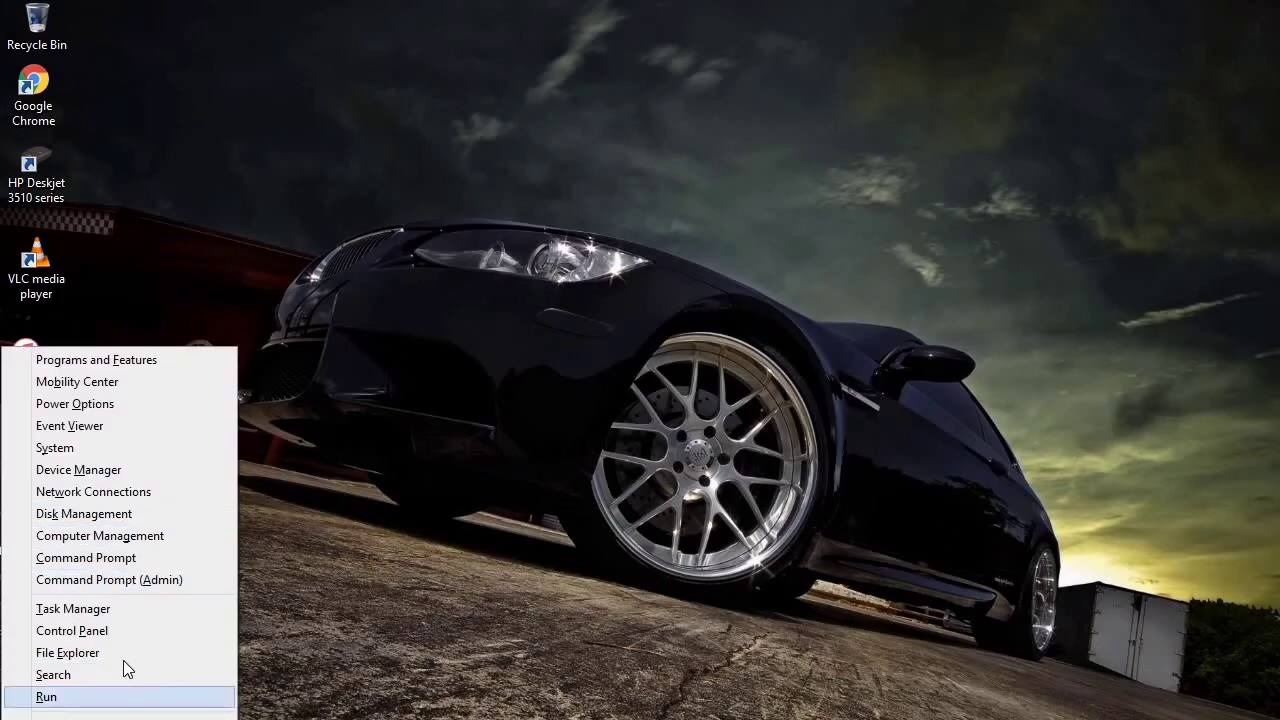
click(108, 632)
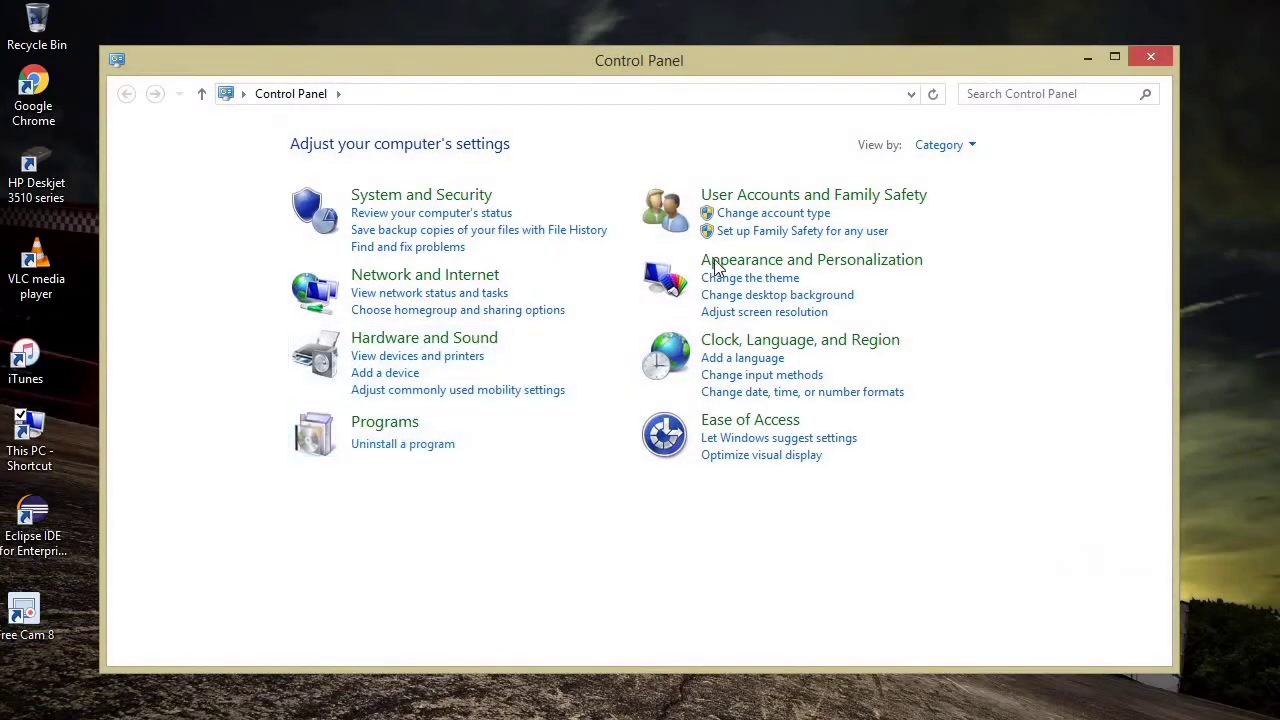
click(992, 91)
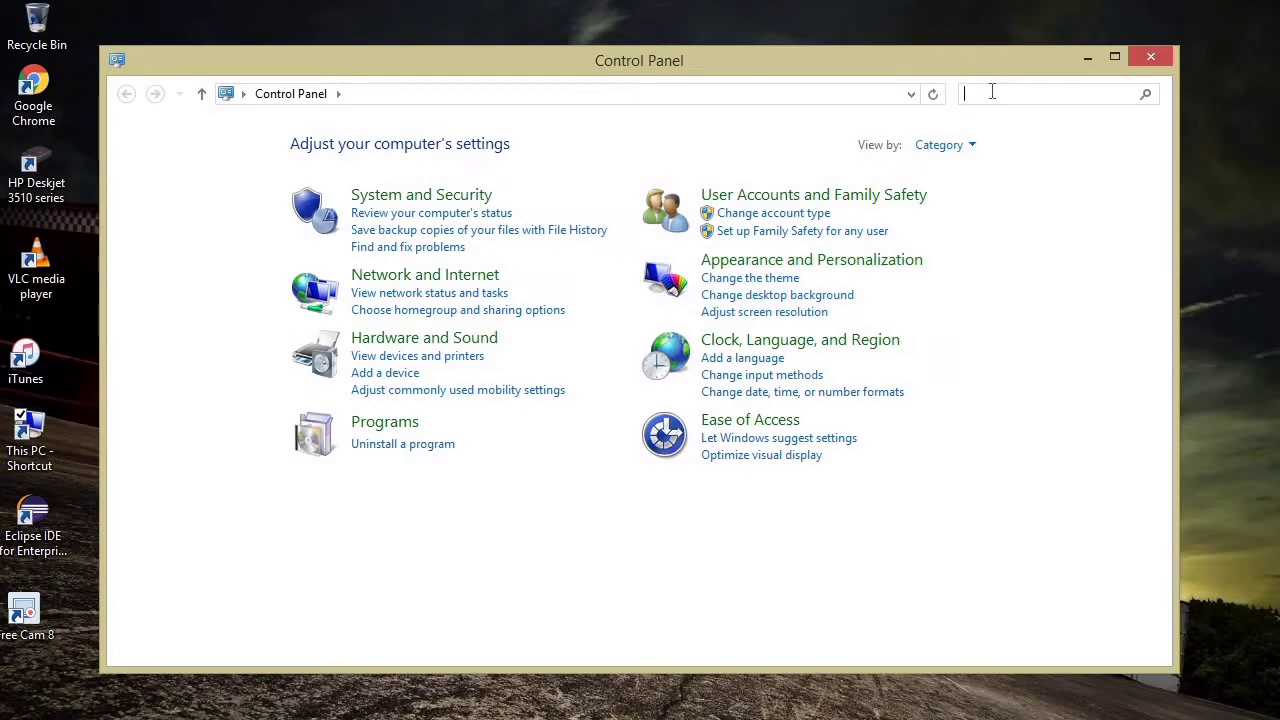
text(environ)
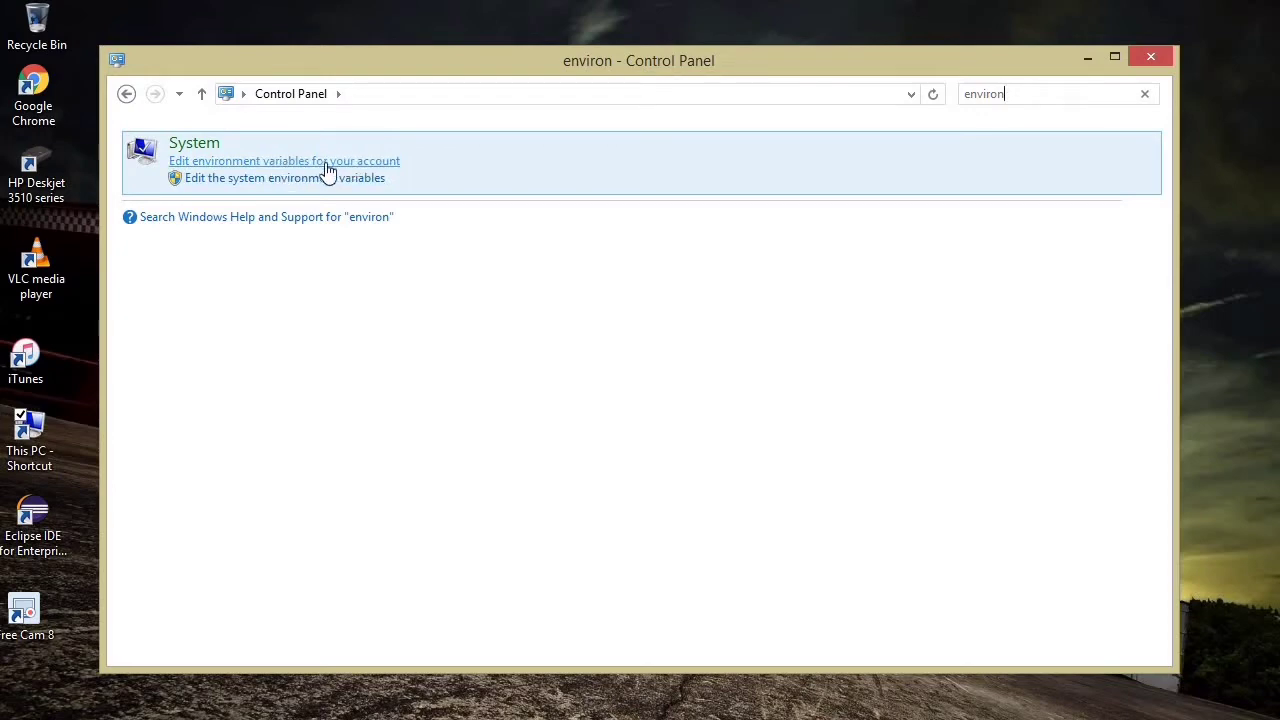
click(262, 163)
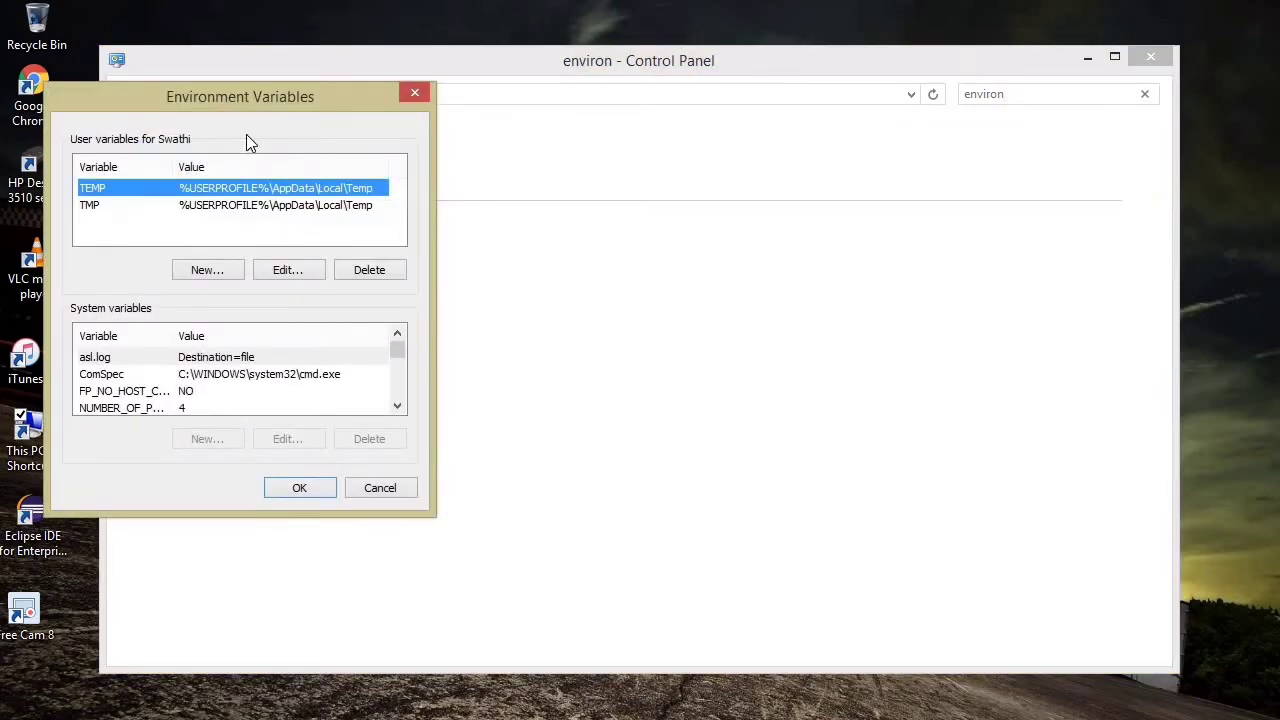
drag(306, 113, 713, 178)
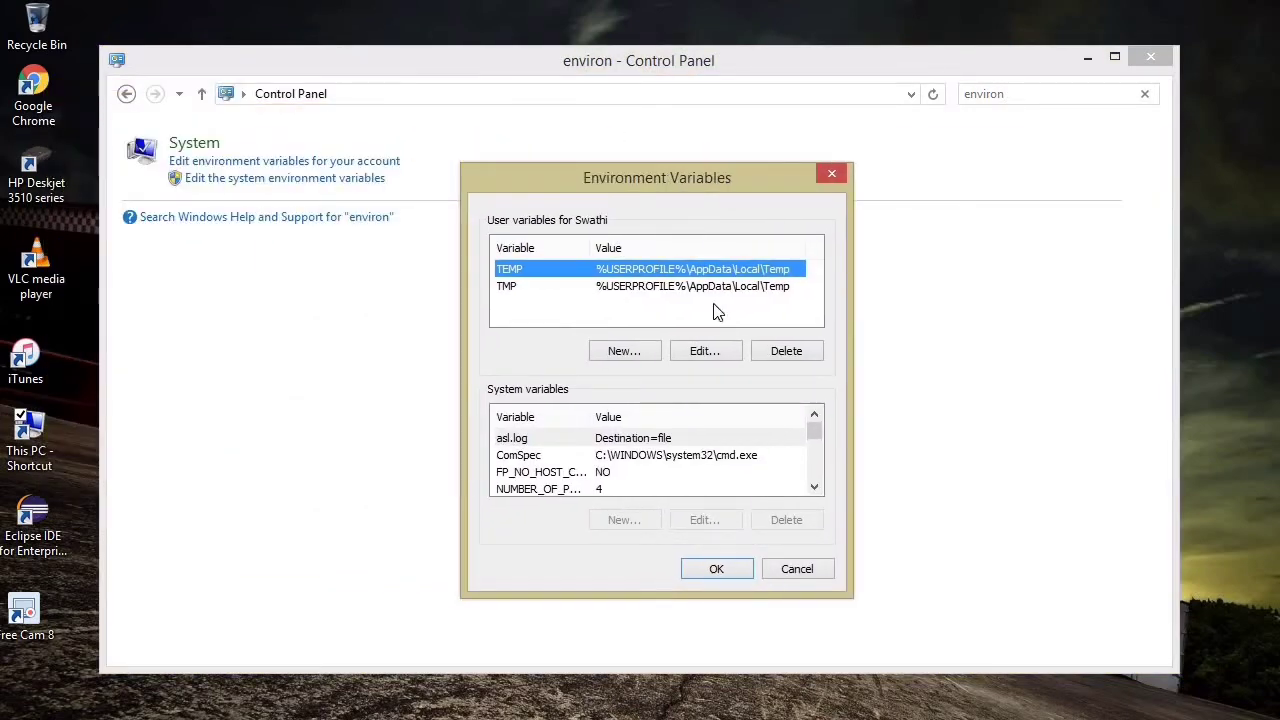
Start a new user variable and name it JAVA_HOME
click(631, 352)
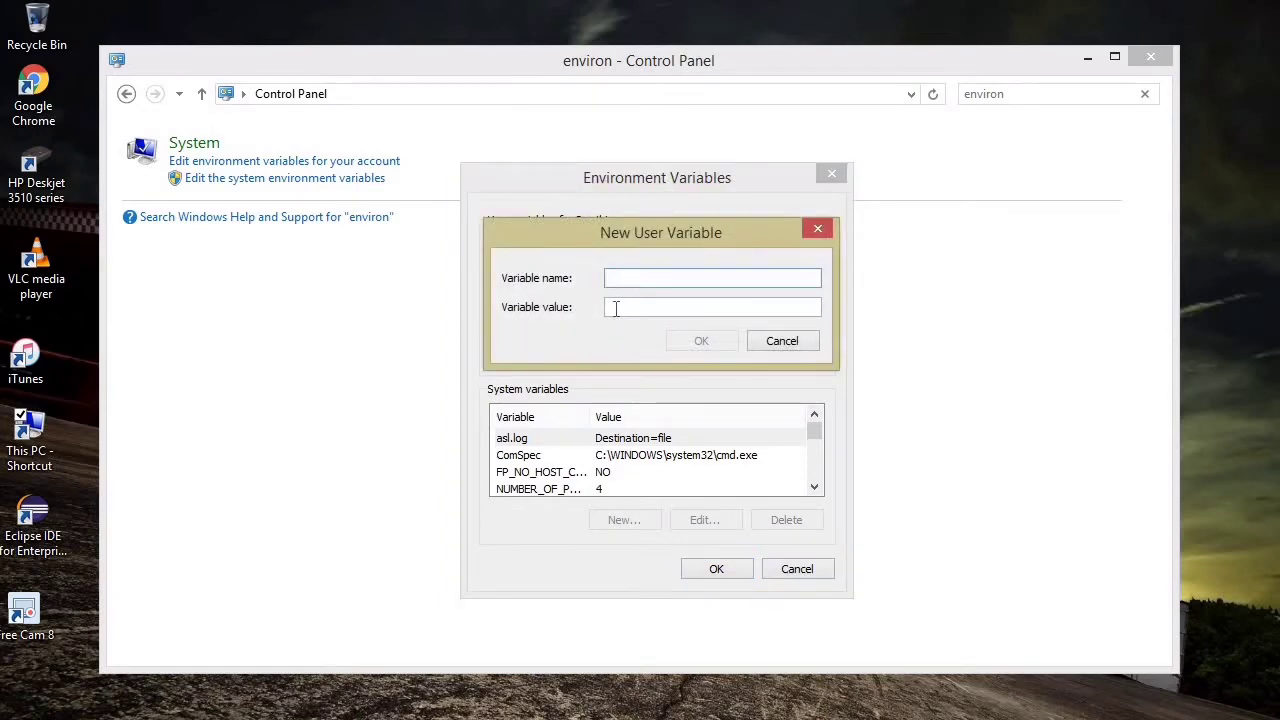
text(JAVA_HOME)
key(Tab)
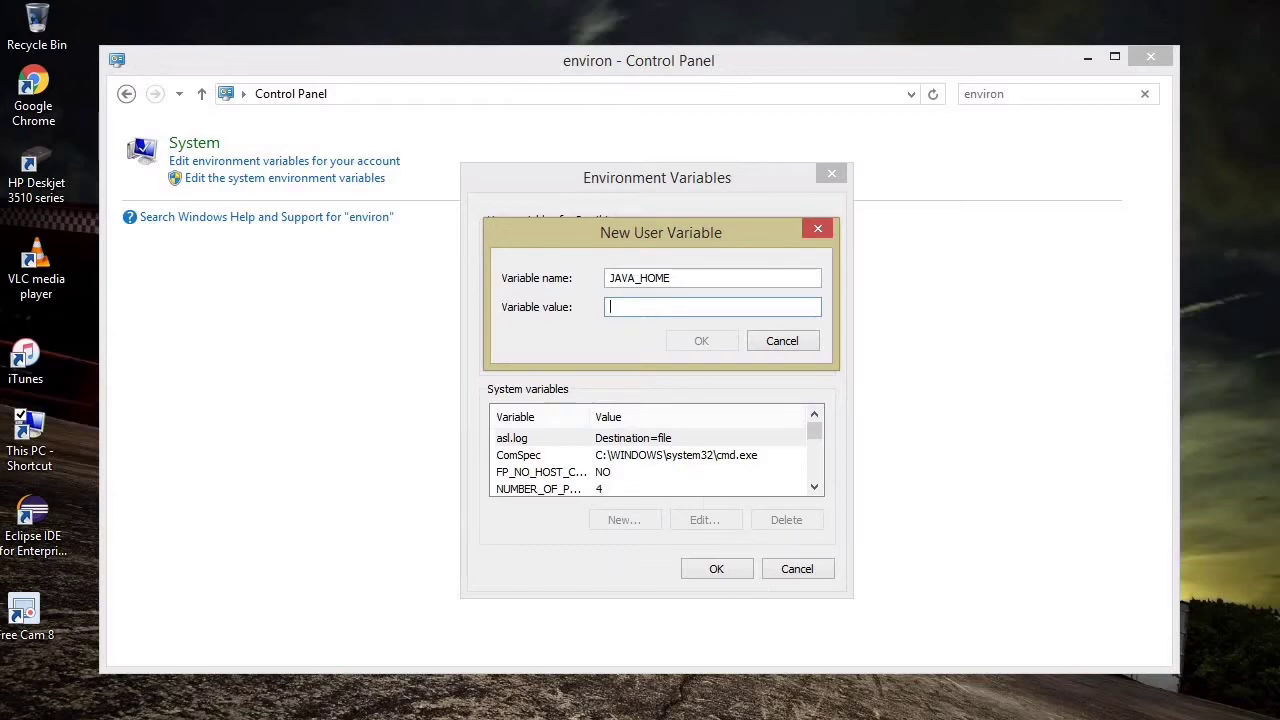
Switch to the open File Explorer window for New Volume (F:) and browse to the OS (C:) drive
mouse_move(267, 719)
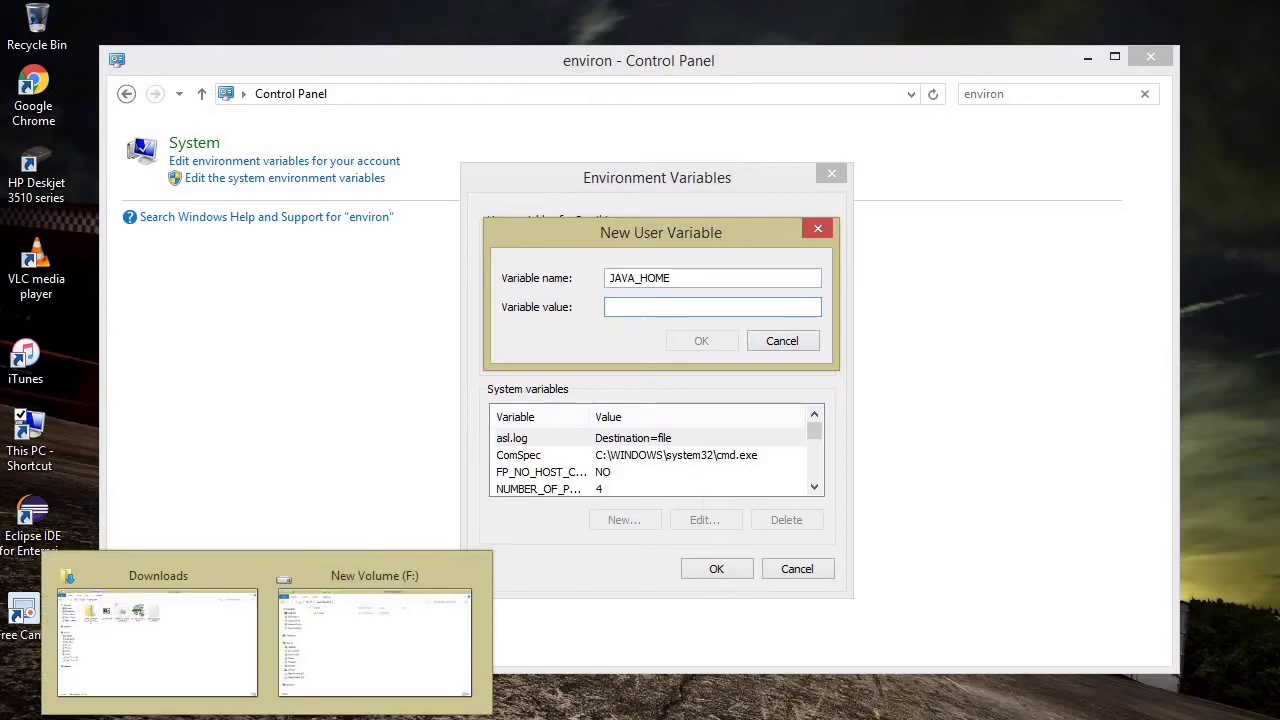
click(362, 668)
double_click(649, 342)
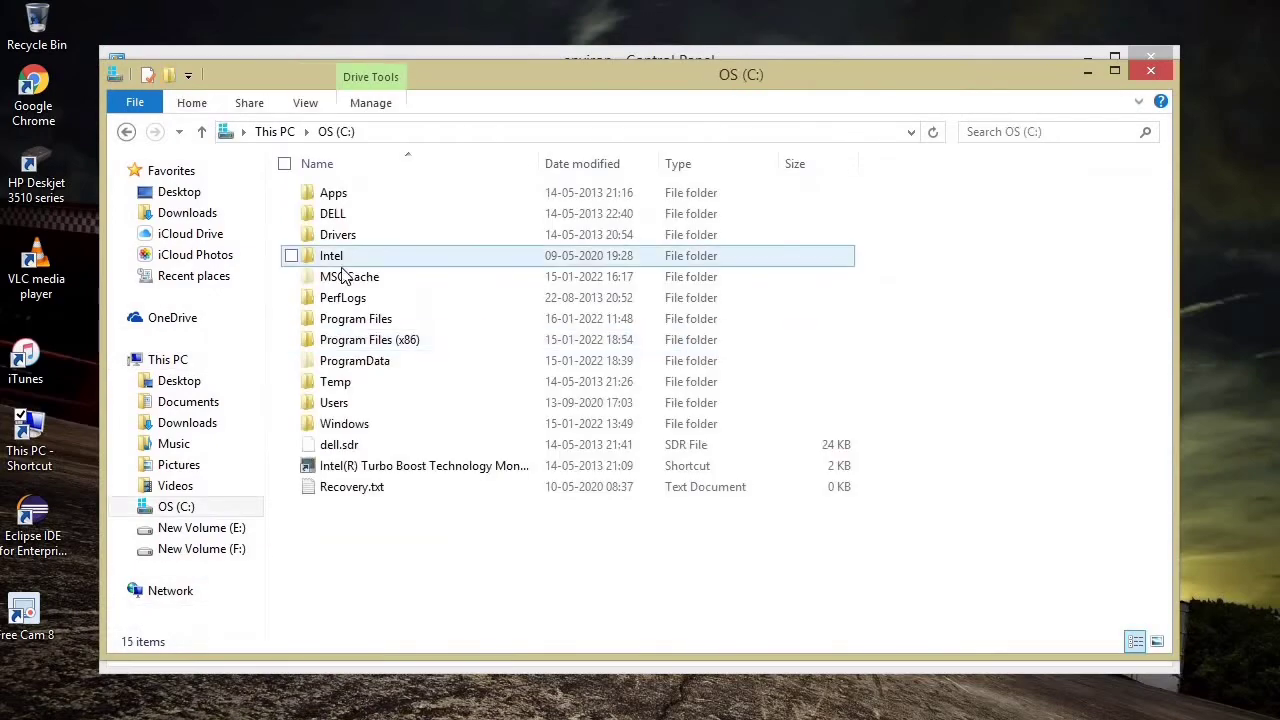
double_click(386, 340)
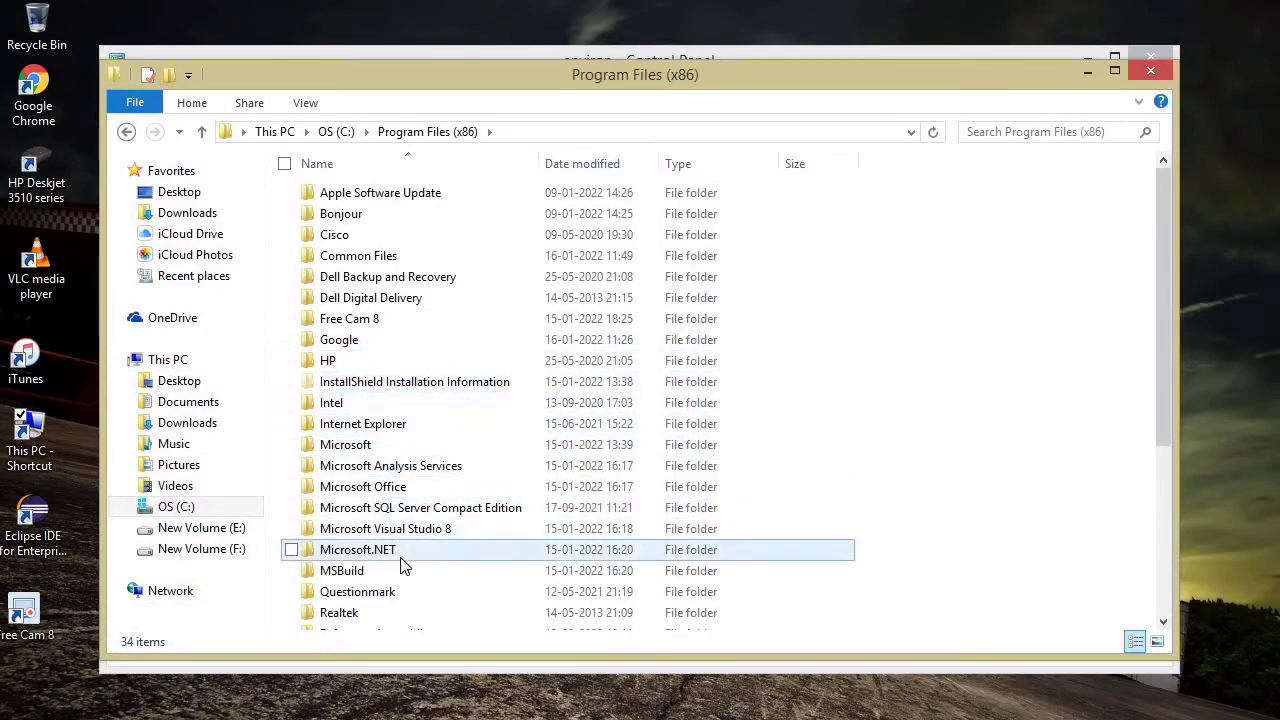
scroll(405, 580, down, 5)
scroll(405, 578, up, 5)
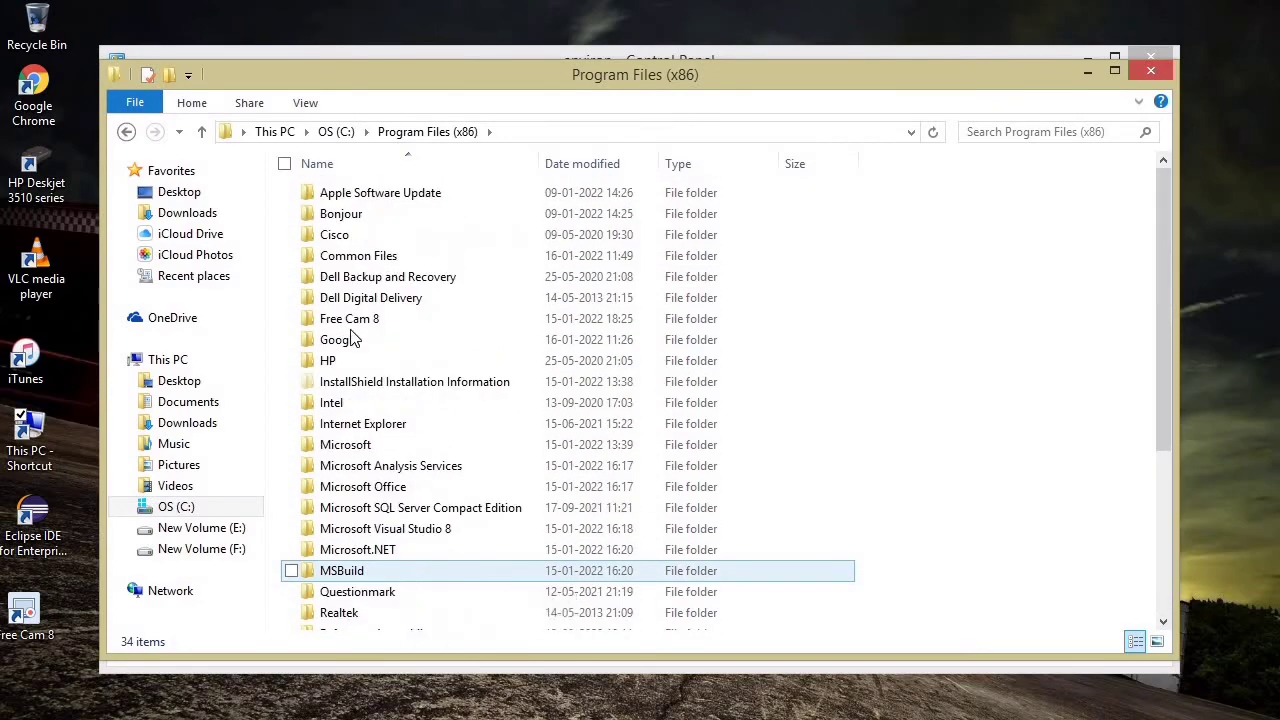
click(336, 131)
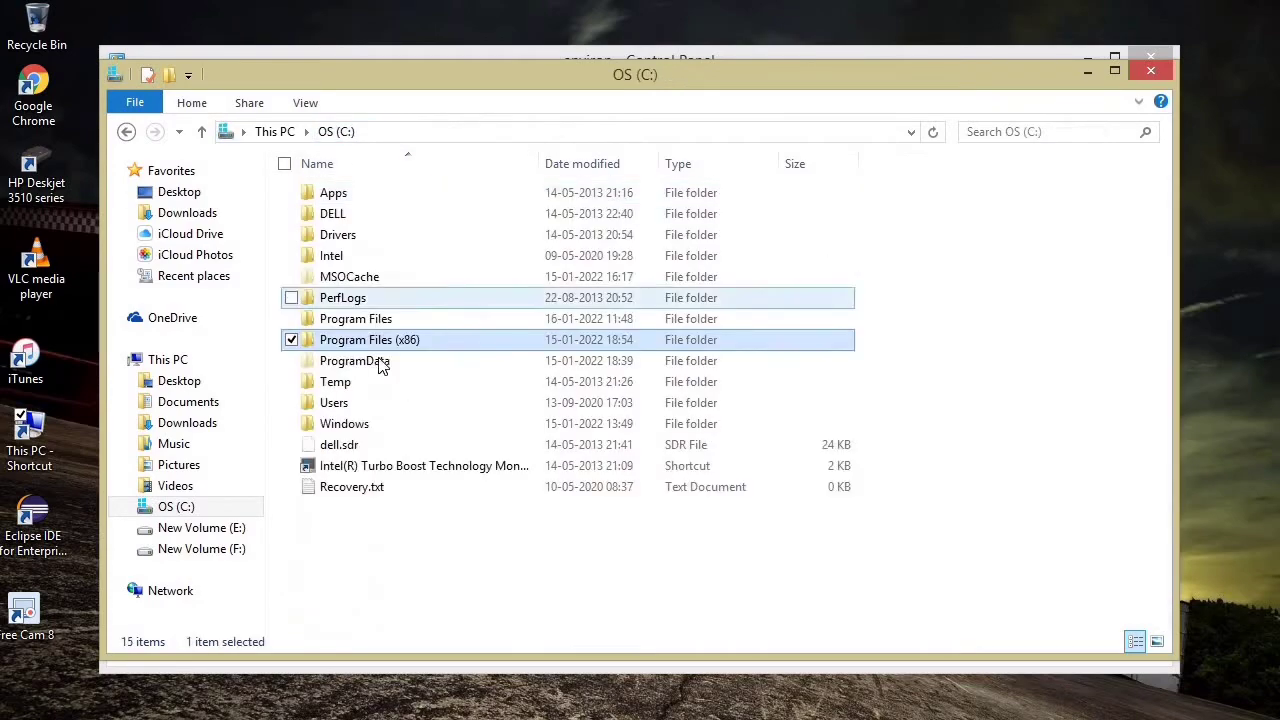
Copy the full path of the jdk1.8.0_311 folder in C:\Program Files\Java and return to the Control Panel window
double_click(377, 319)
double_click(386, 425)
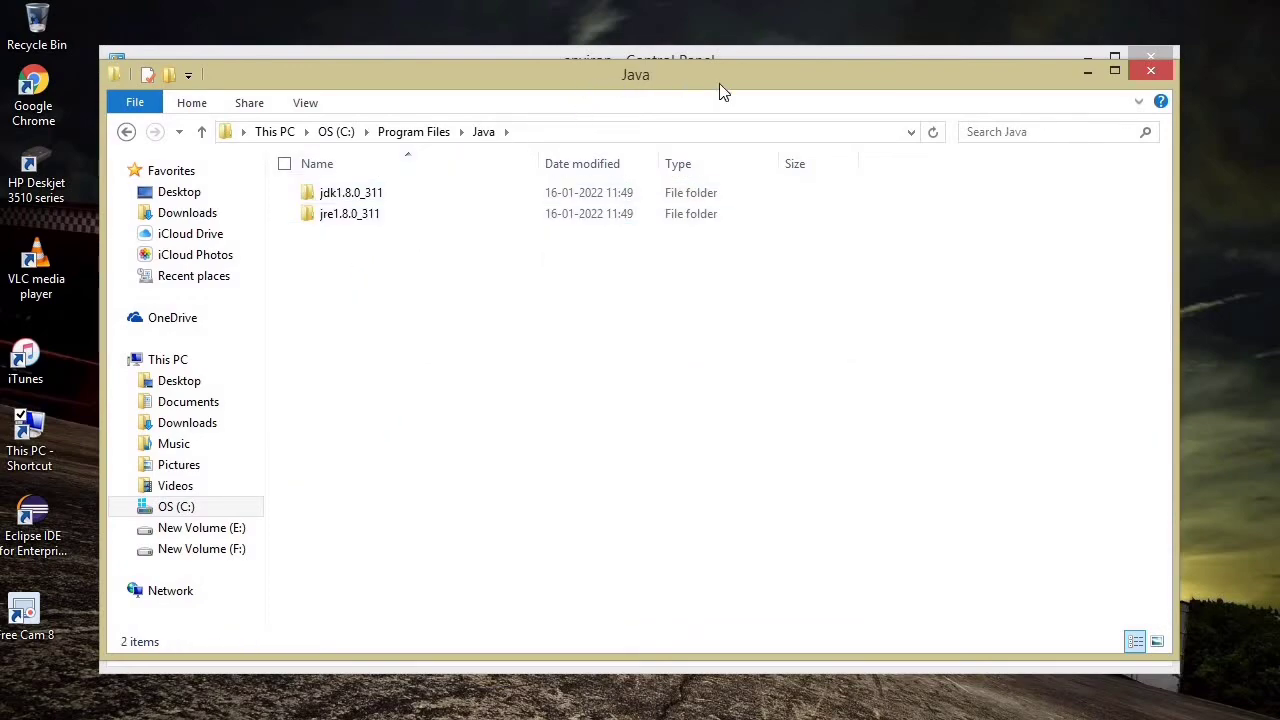
drag(723, 90, 857, 98)
double_click(591, 193)
click(783, 139)
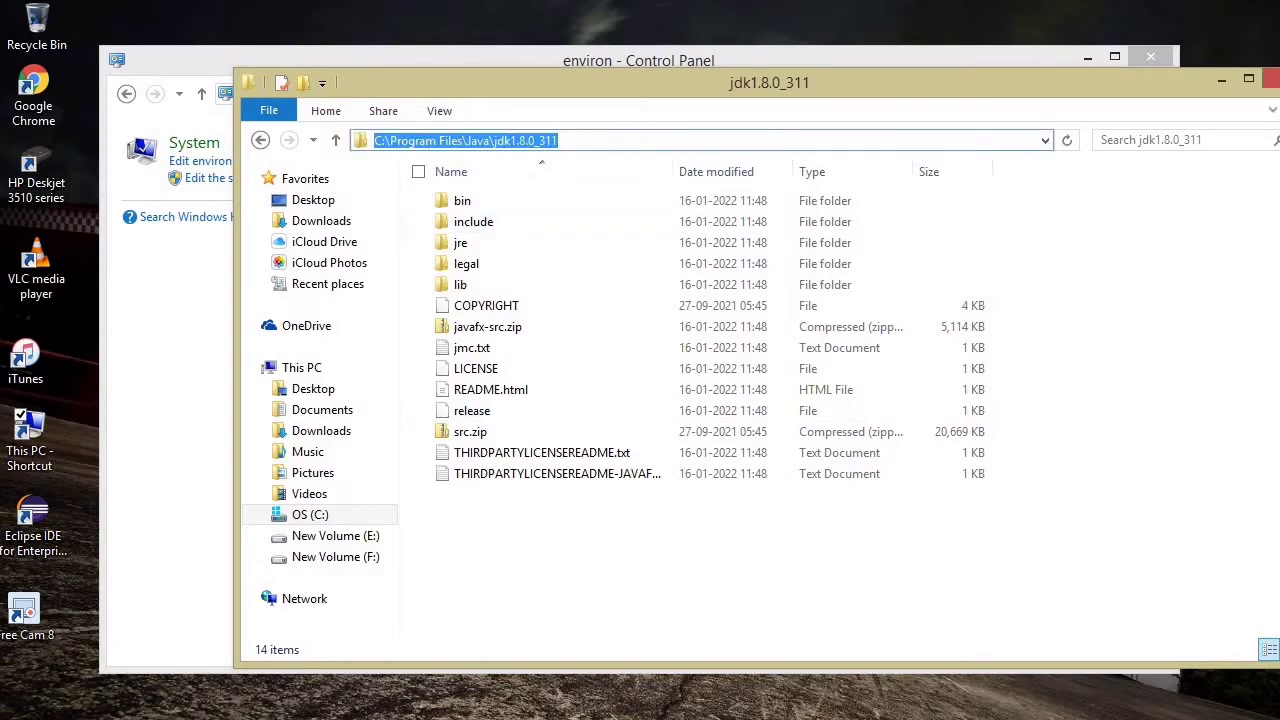
click(230, 326)
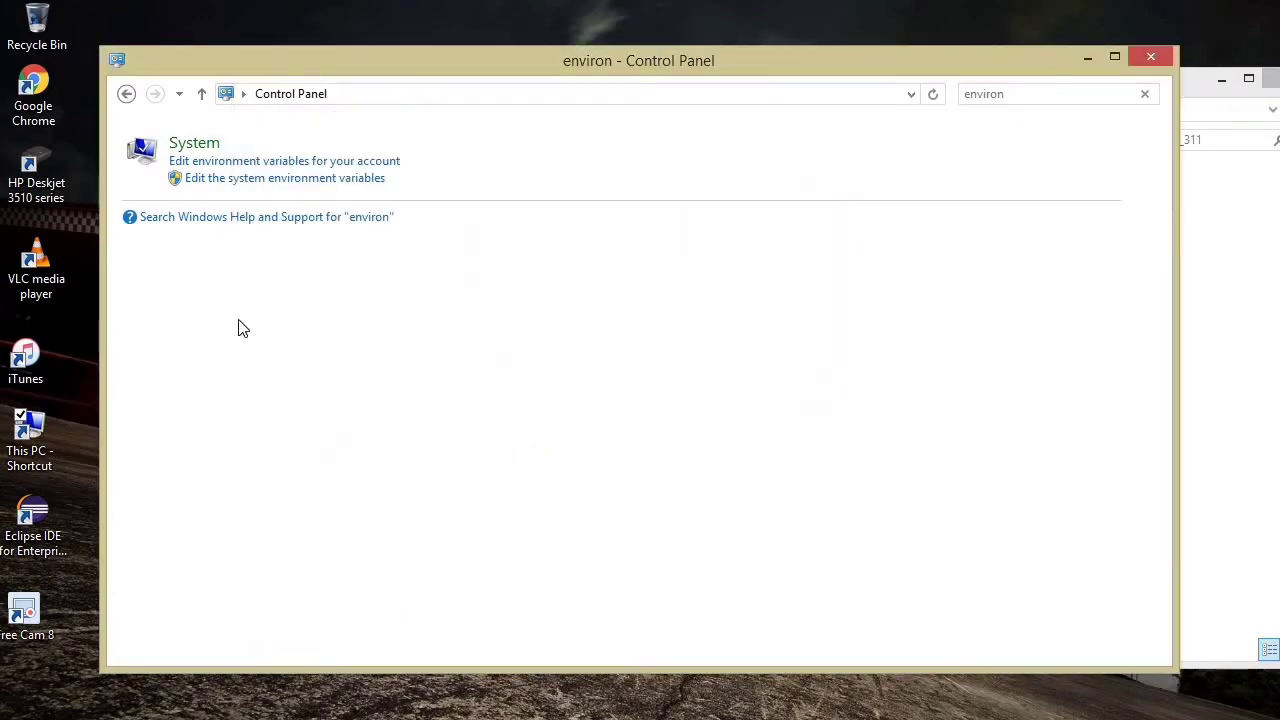
Create the account's user variable JAVA_HOME with the value C:\Program Files\Java\jdk1.8.0_311
click(289, 164)
drag(266, 124, 842, 200)
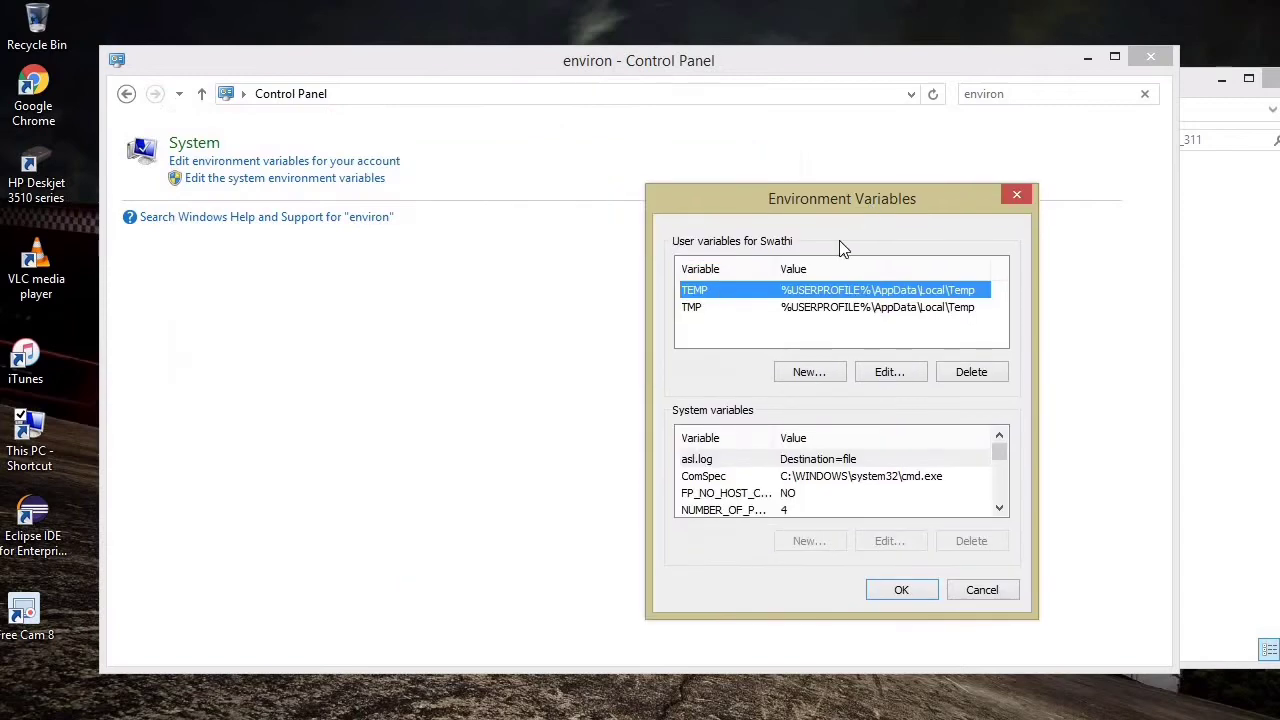
click(808, 372)
text(J)
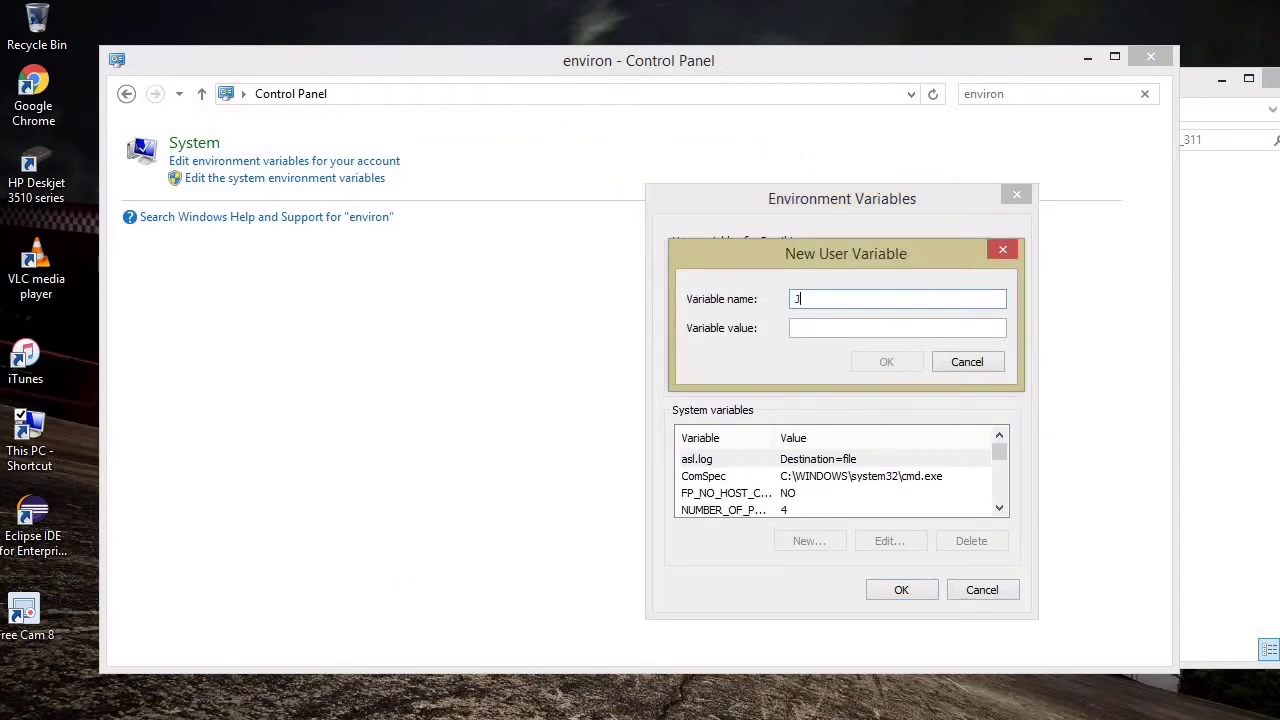
text(AVA_HOME)
key(Tab)
key(ctrl+v)
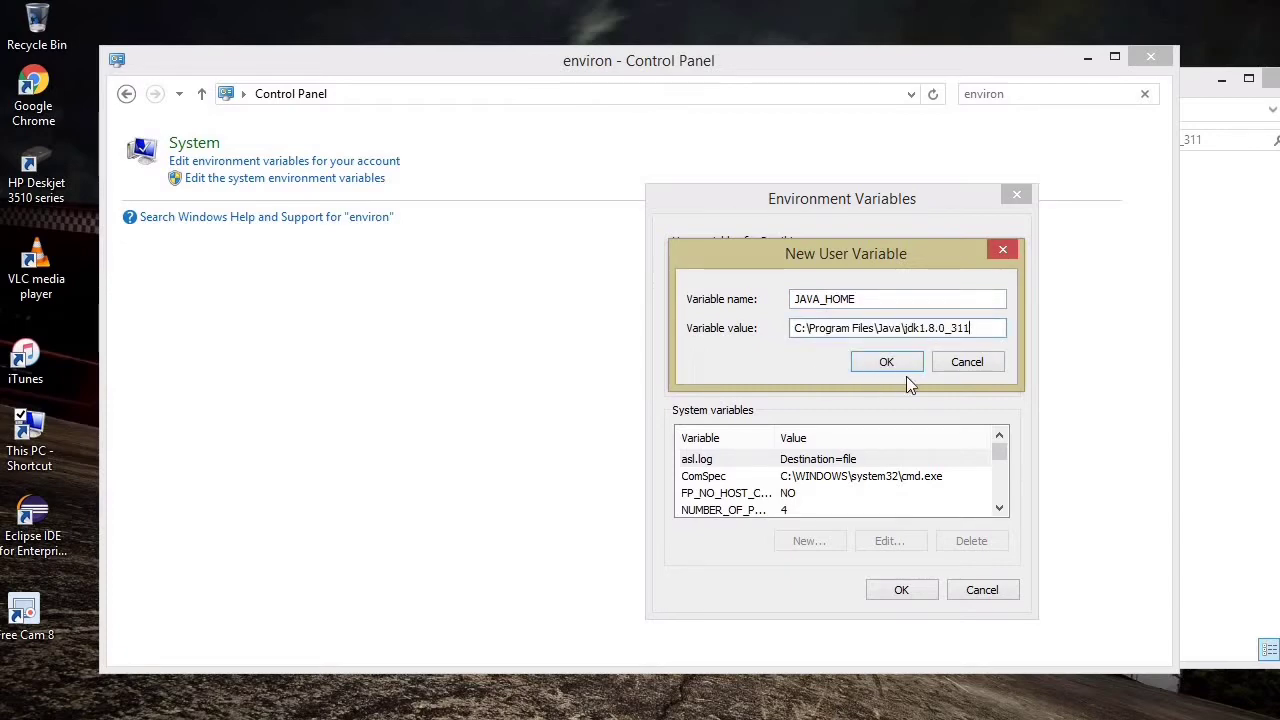
click(903, 362)
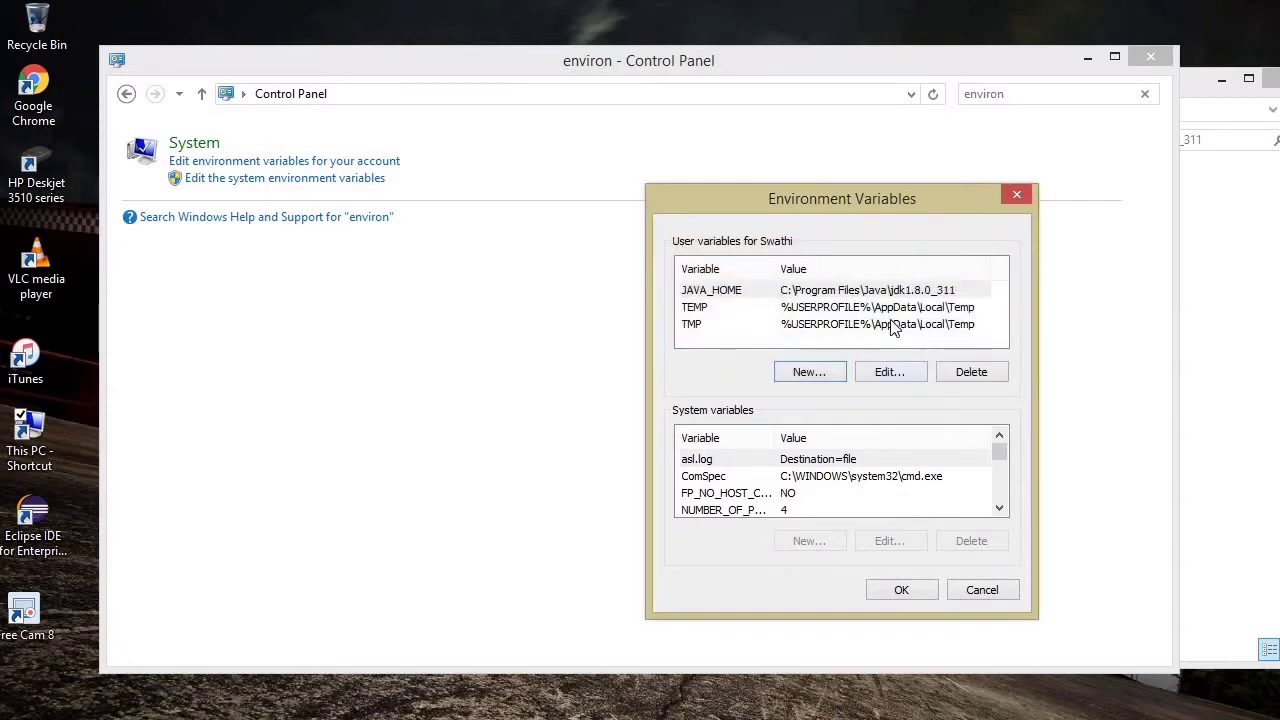
Add a user variable Path with the value C:\Program Files\Java\jdk1.8.0_311\bin and save the environment variables
click(812, 378)
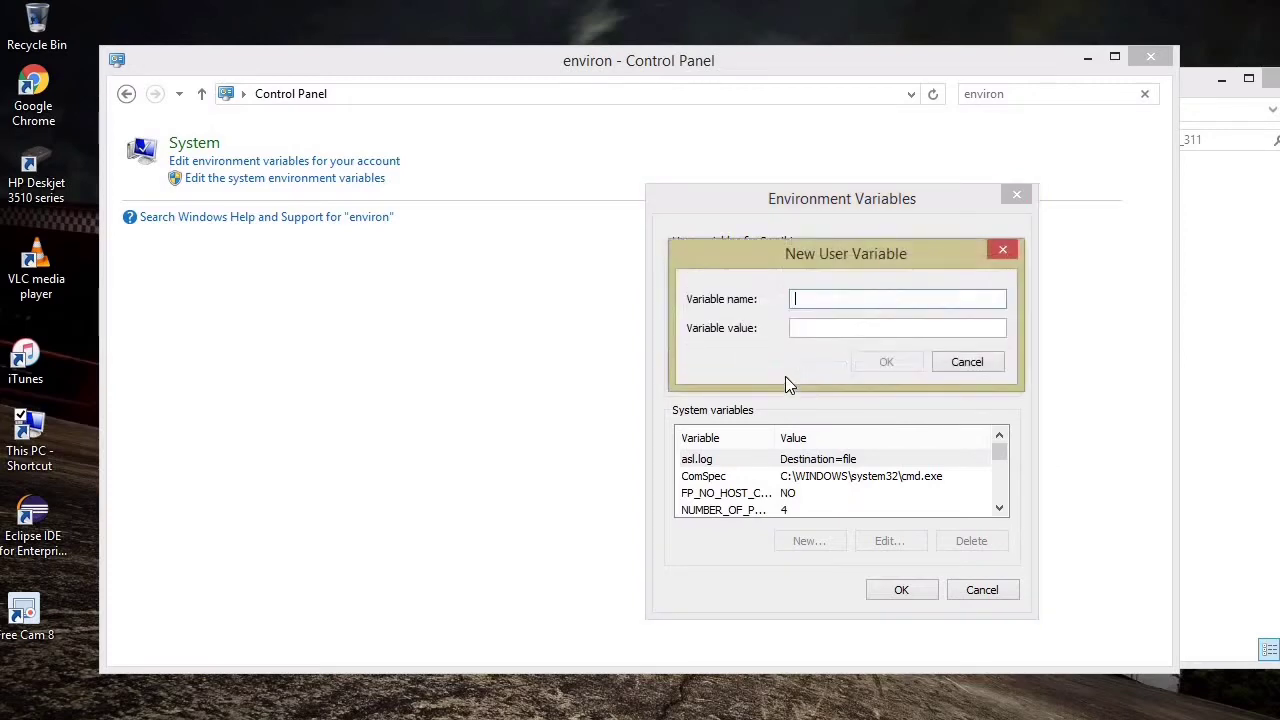
text(Path)
key(Tab)
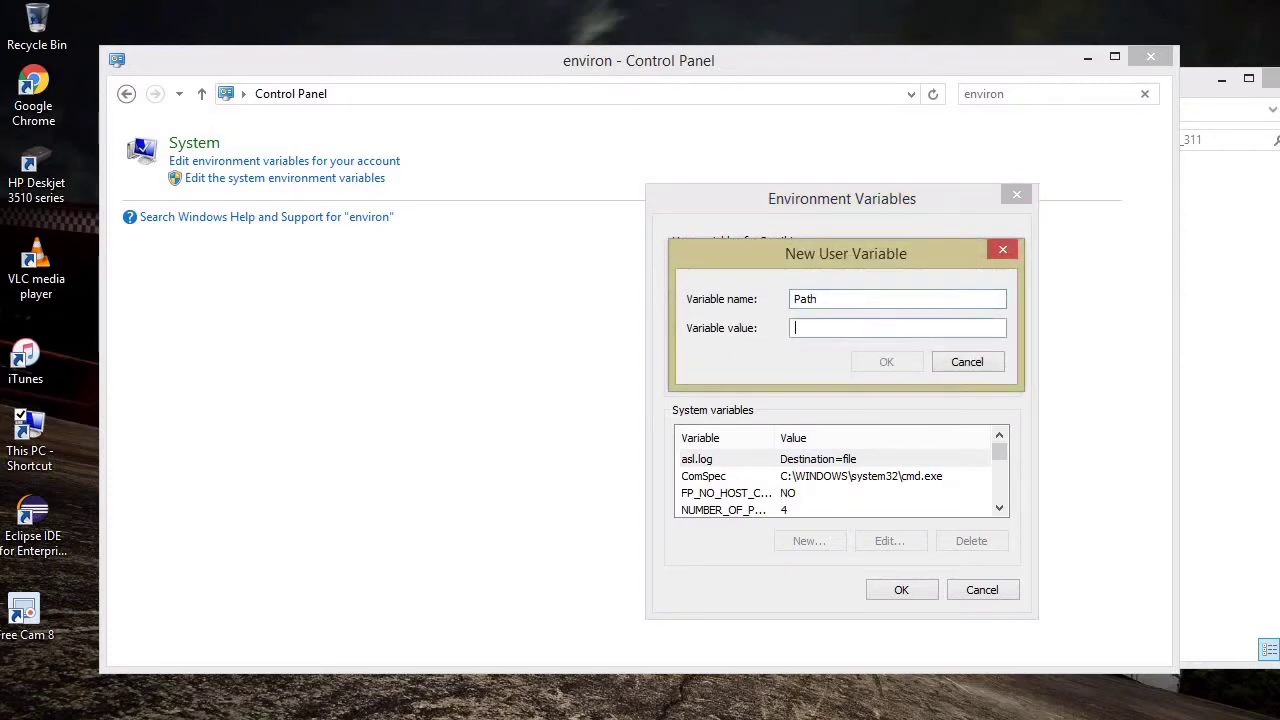
key(ctrl+v)
text(\bin)
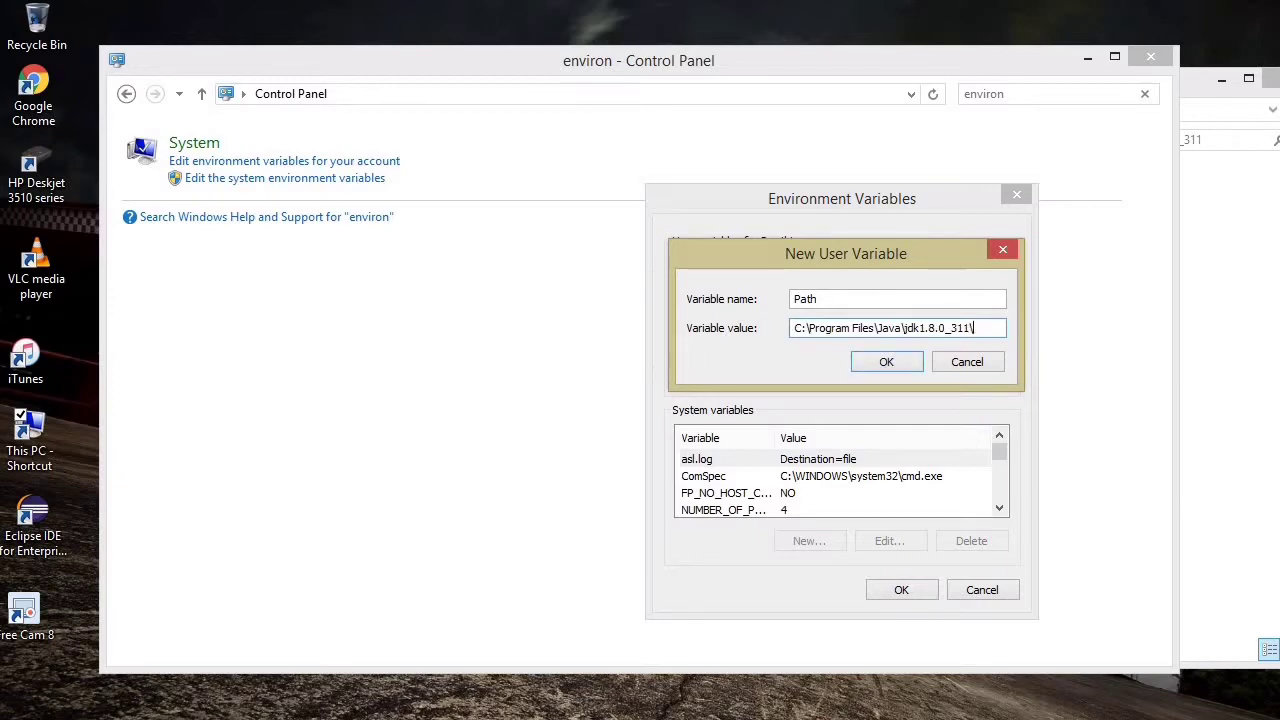
click(886, 362)
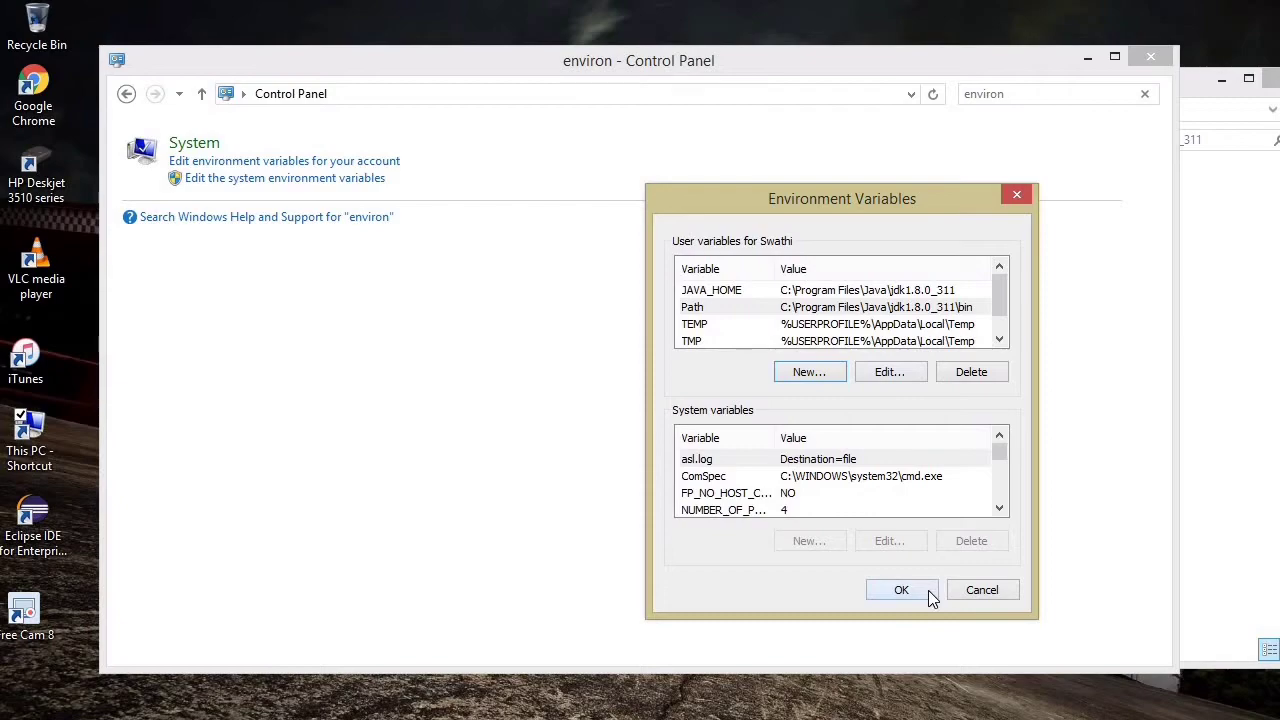
click(901, 590)
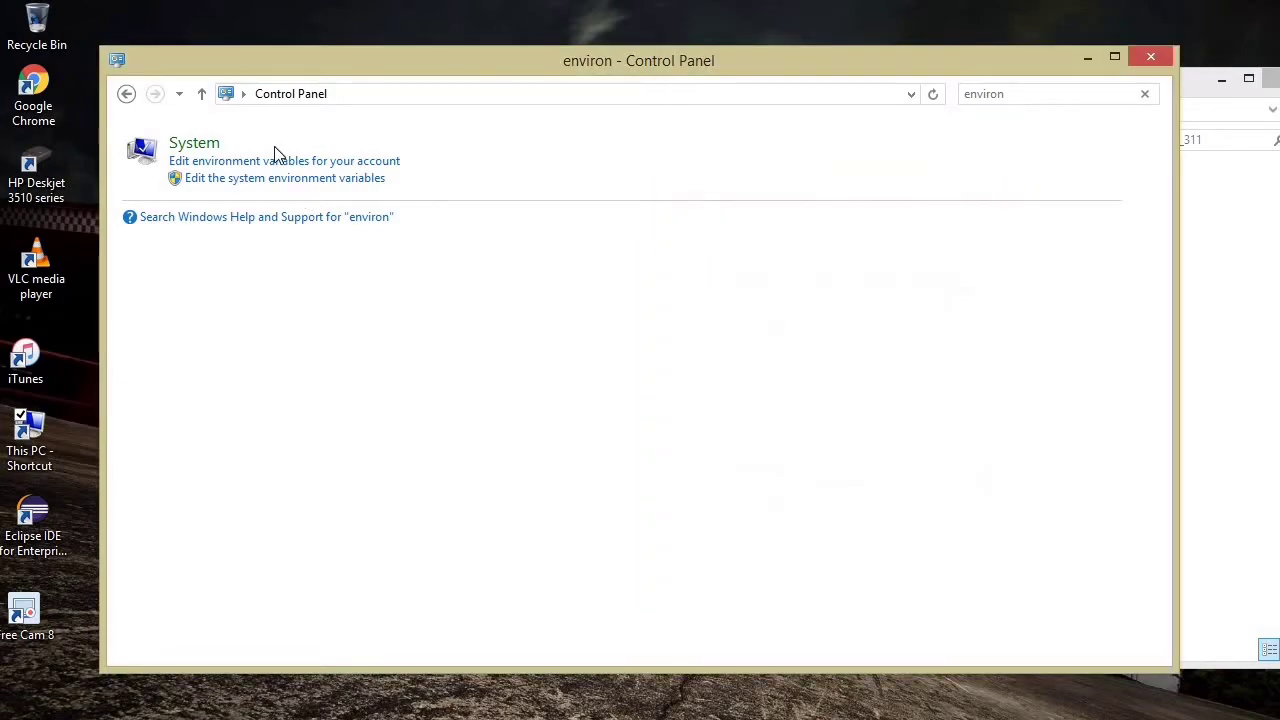
Close the Control Panel and discard the leftover unfinished JAVA_HOME entry along with its Environment Variables window
click(1154, 61)
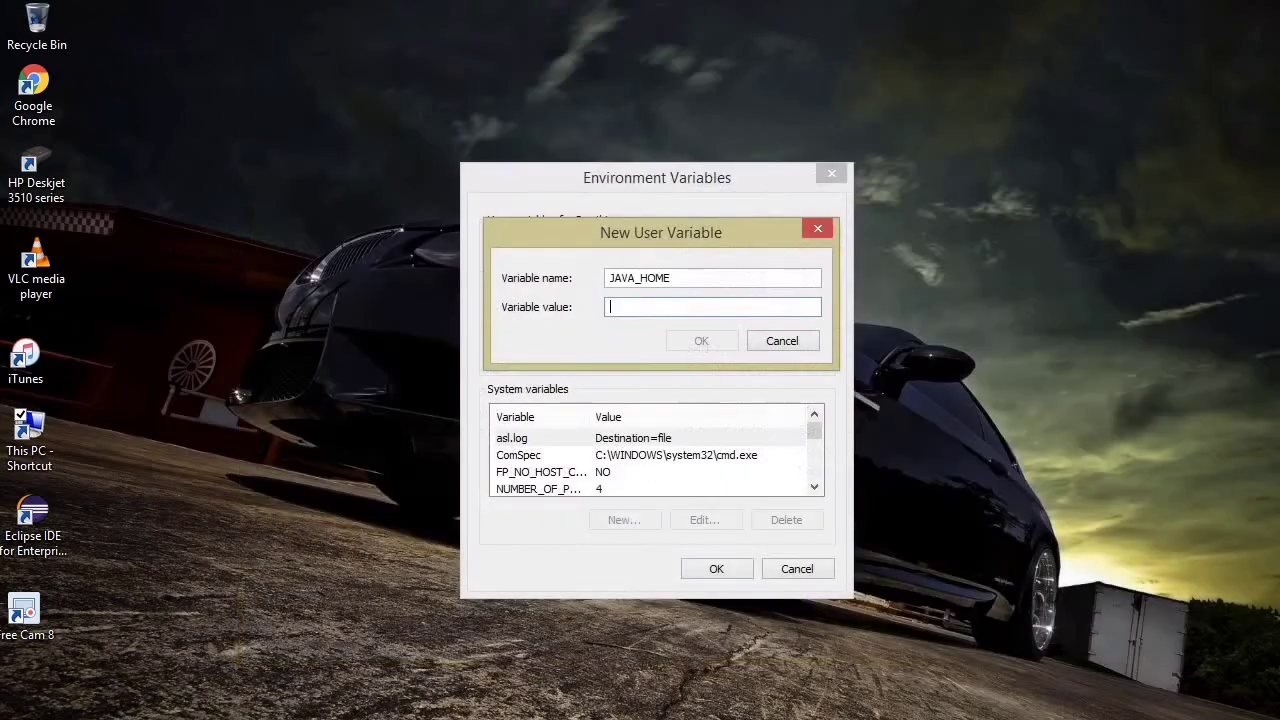
click(816, 231)
click(831, 175)
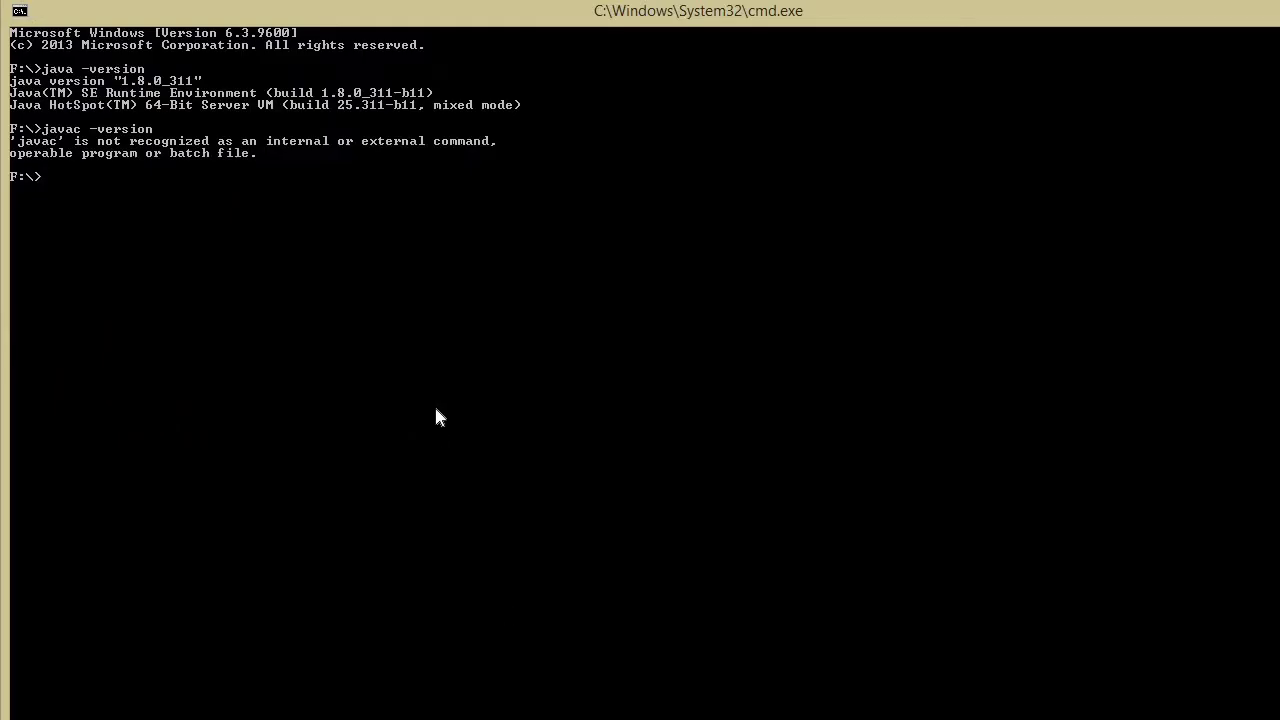
Check the Java runtime and compiler in the already open command prompt with java -version and javac -version
key(Up)
key(Up)
key(Return)
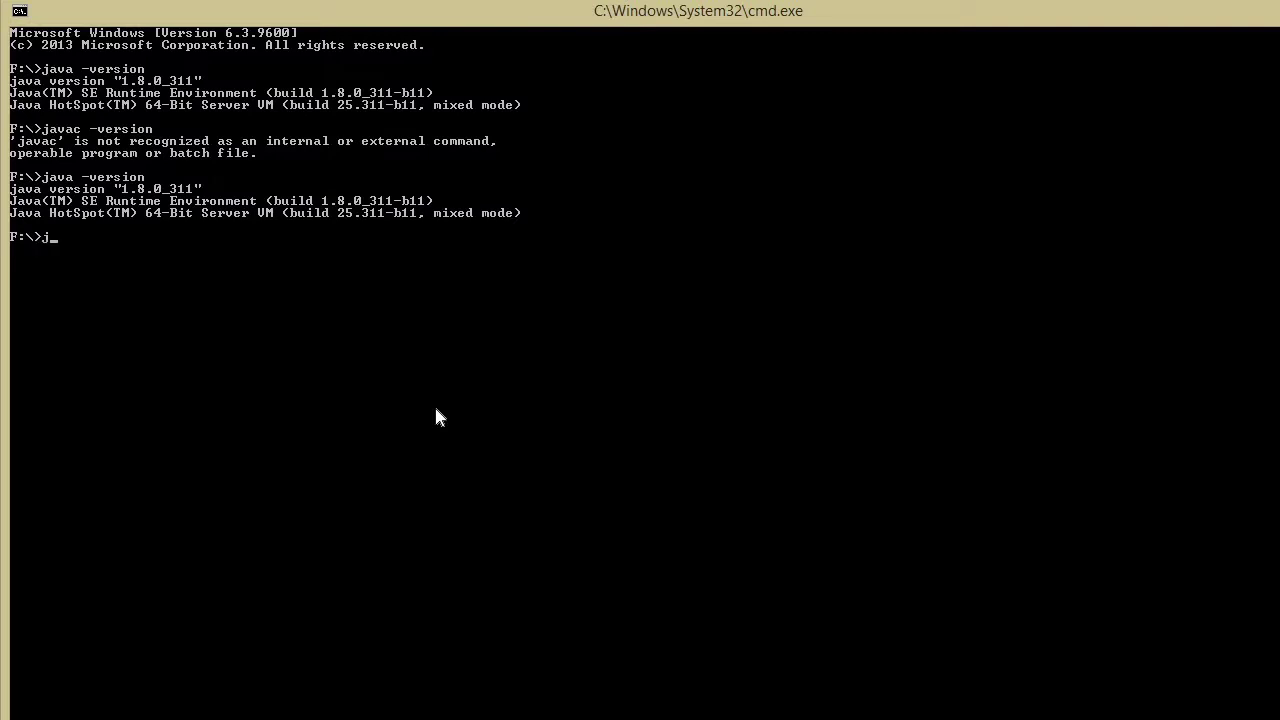
text(javac -version)
key(Return)
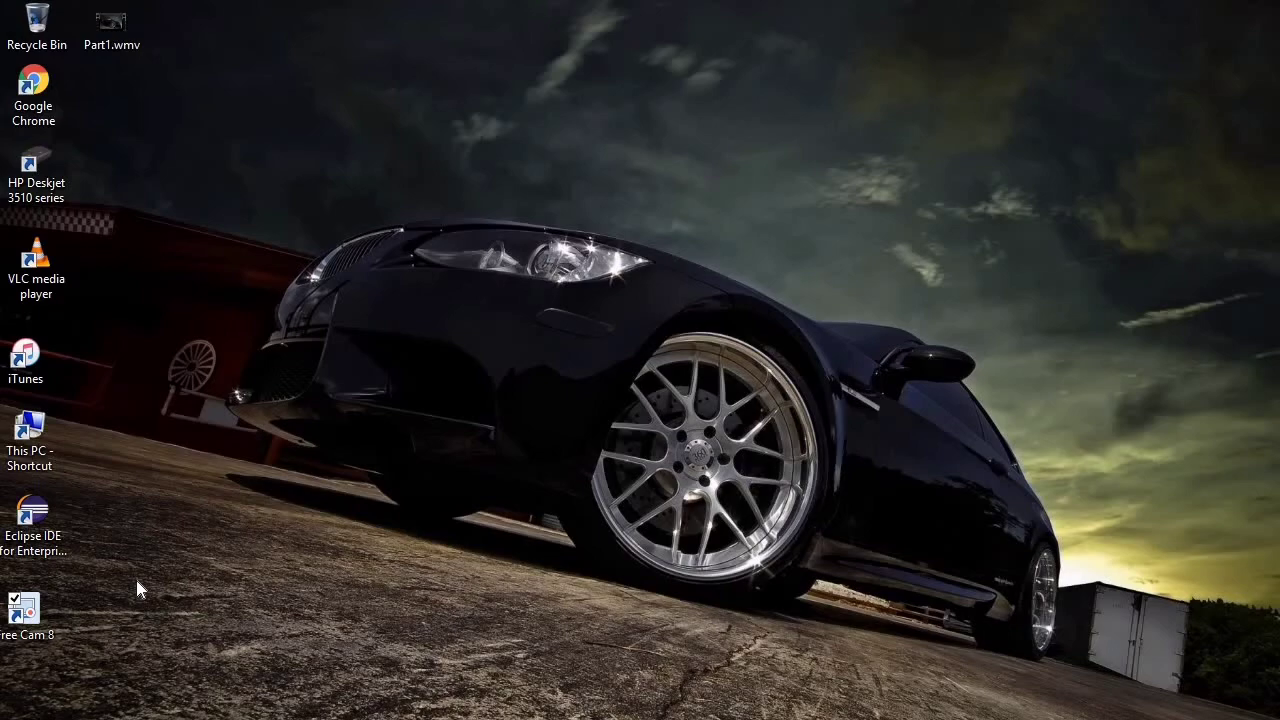
Open a new command prompt at New Volume (F:) from File Explorer
key(super+e)
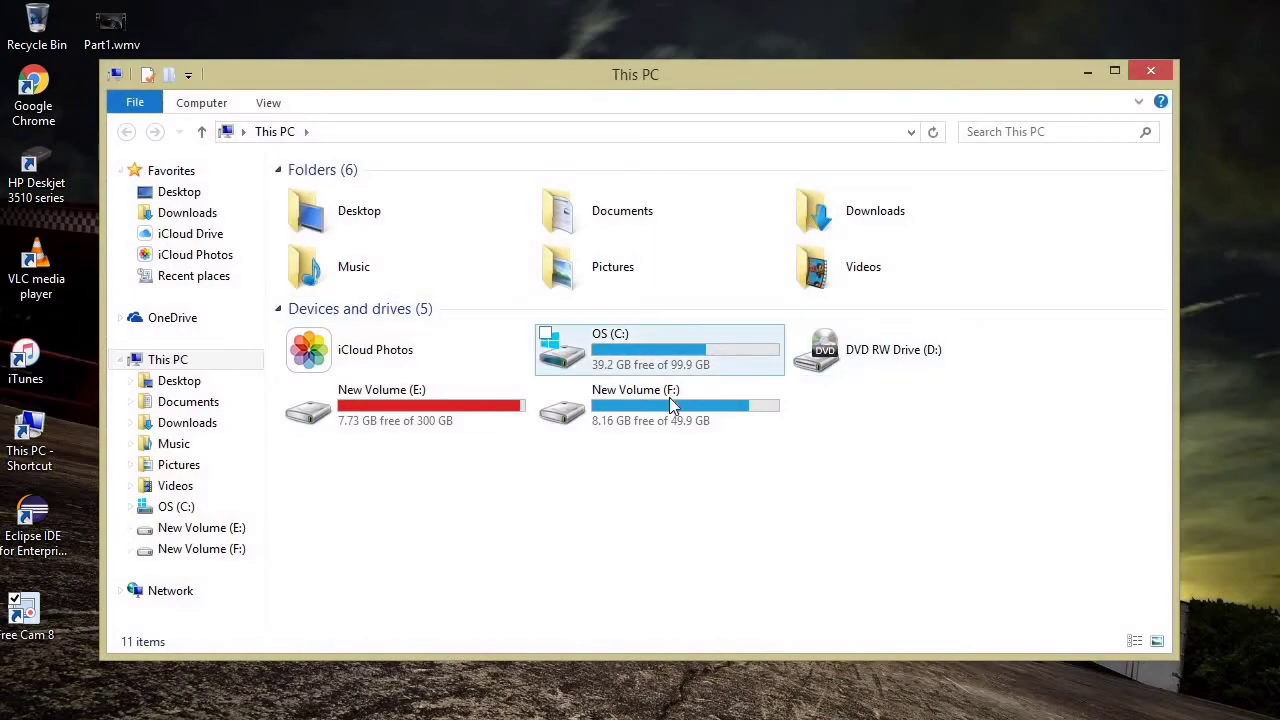
click(672, 405)
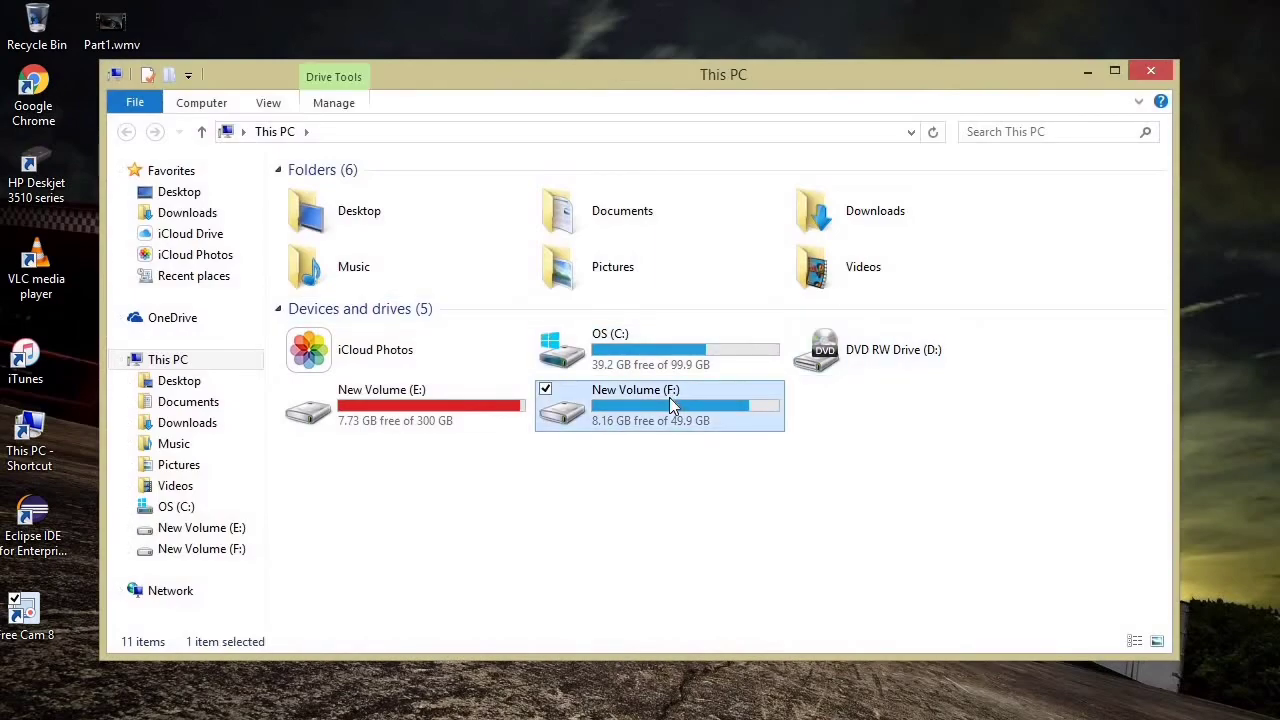
double_click(669, 397)
click(512, 131)
text(cmd)
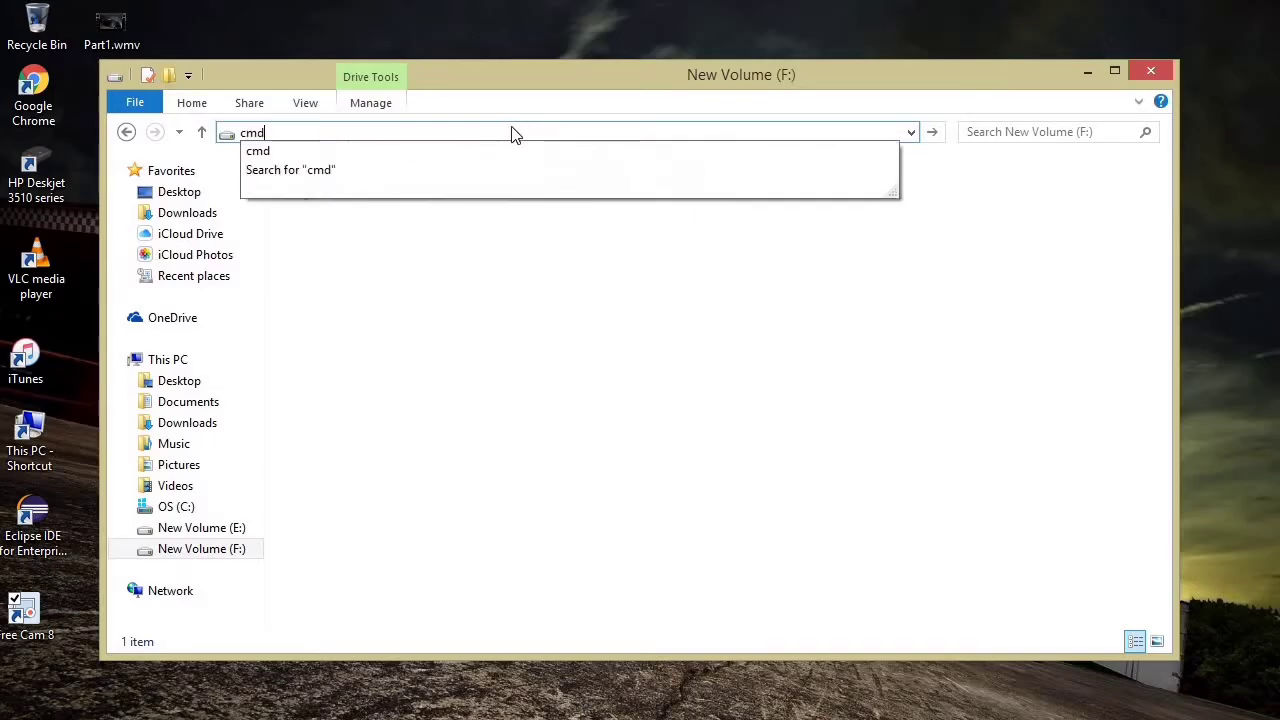
key(Return)
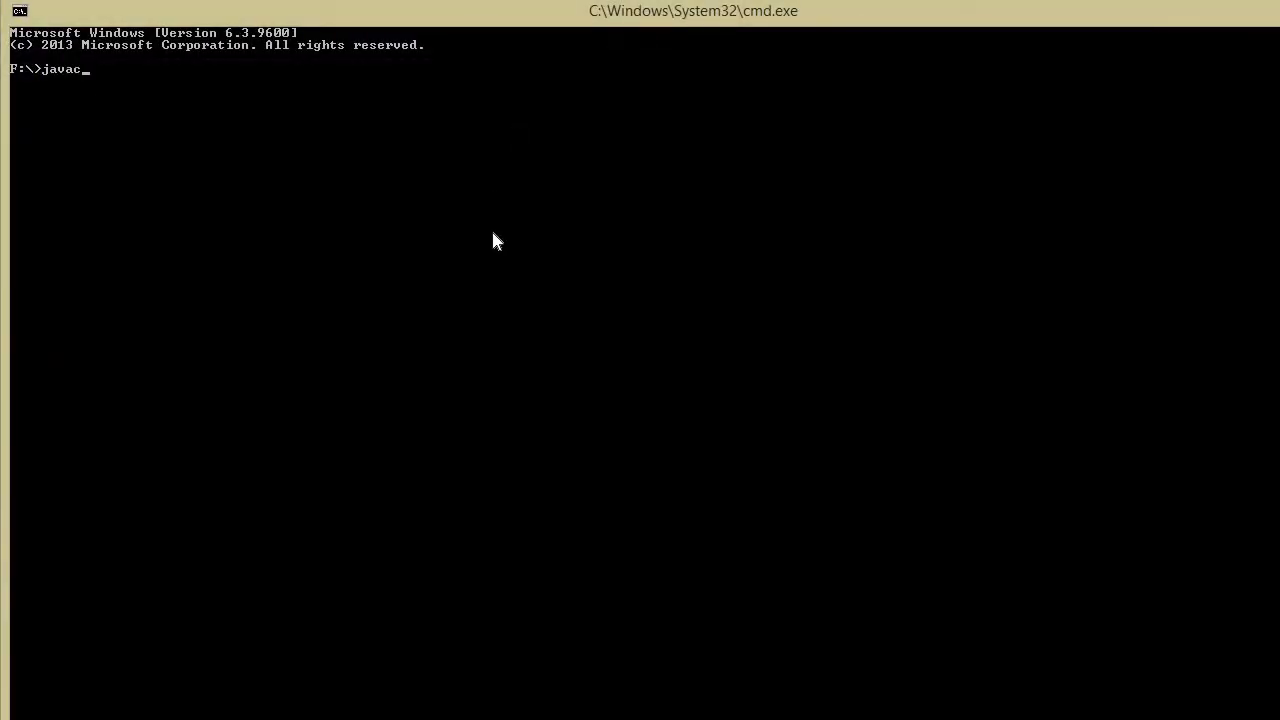
Run javac -version and java -version in the new command prompt to check the JDK setup
text(javac -version)
key(Return)
text(java -versopm)
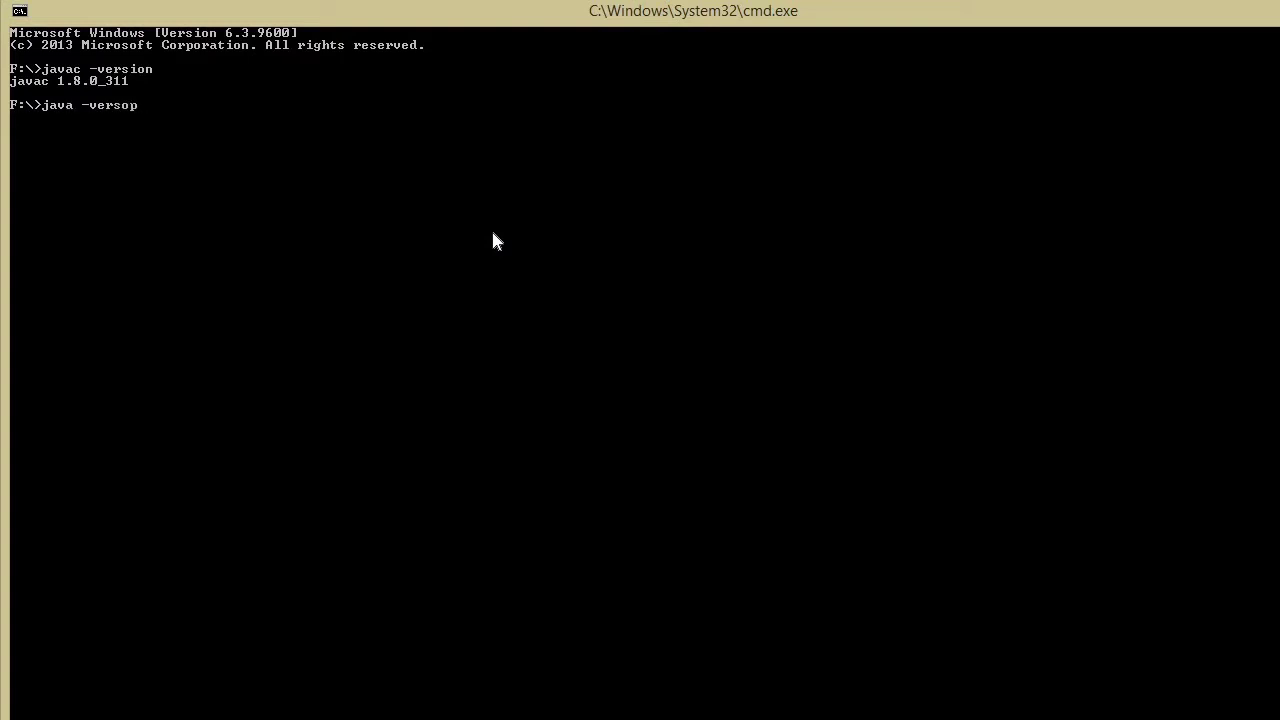
key(BackSpace)
key(BackSpace)
text(ion)
key(Return)
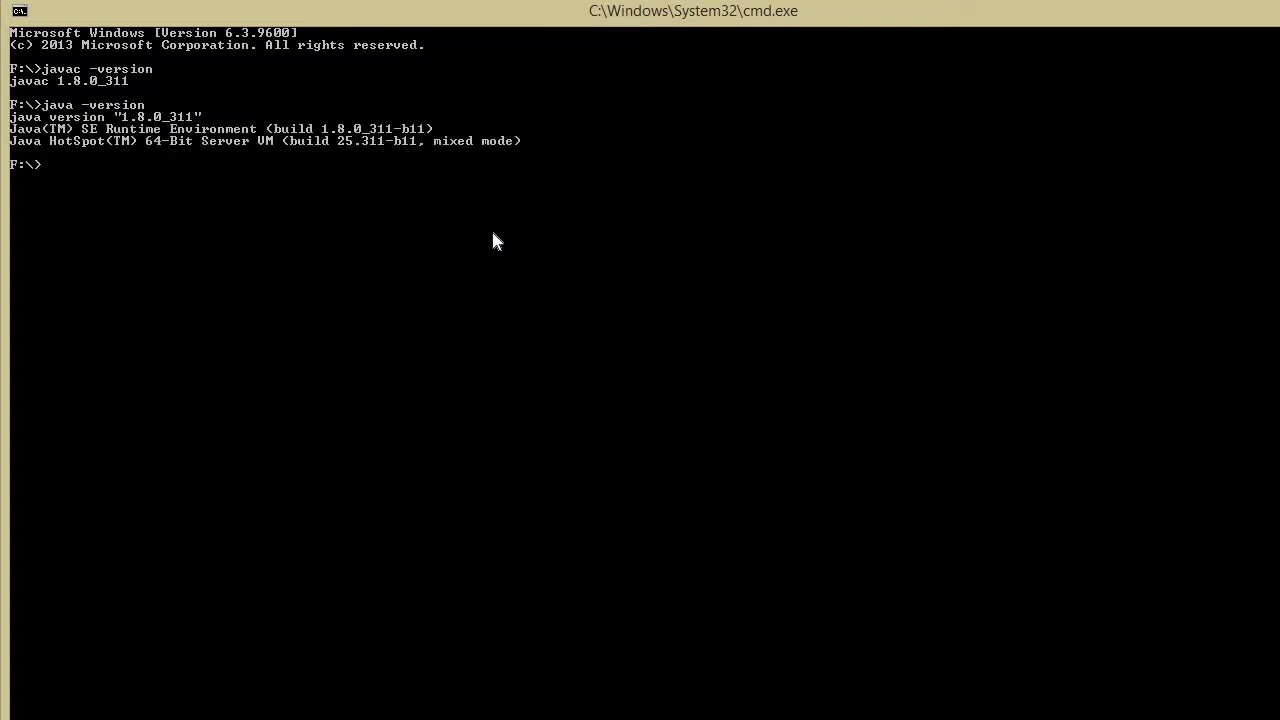
Review the account's JAVA_HOME and Path user variables through the Control Panel, and close both windows
key(super+x)
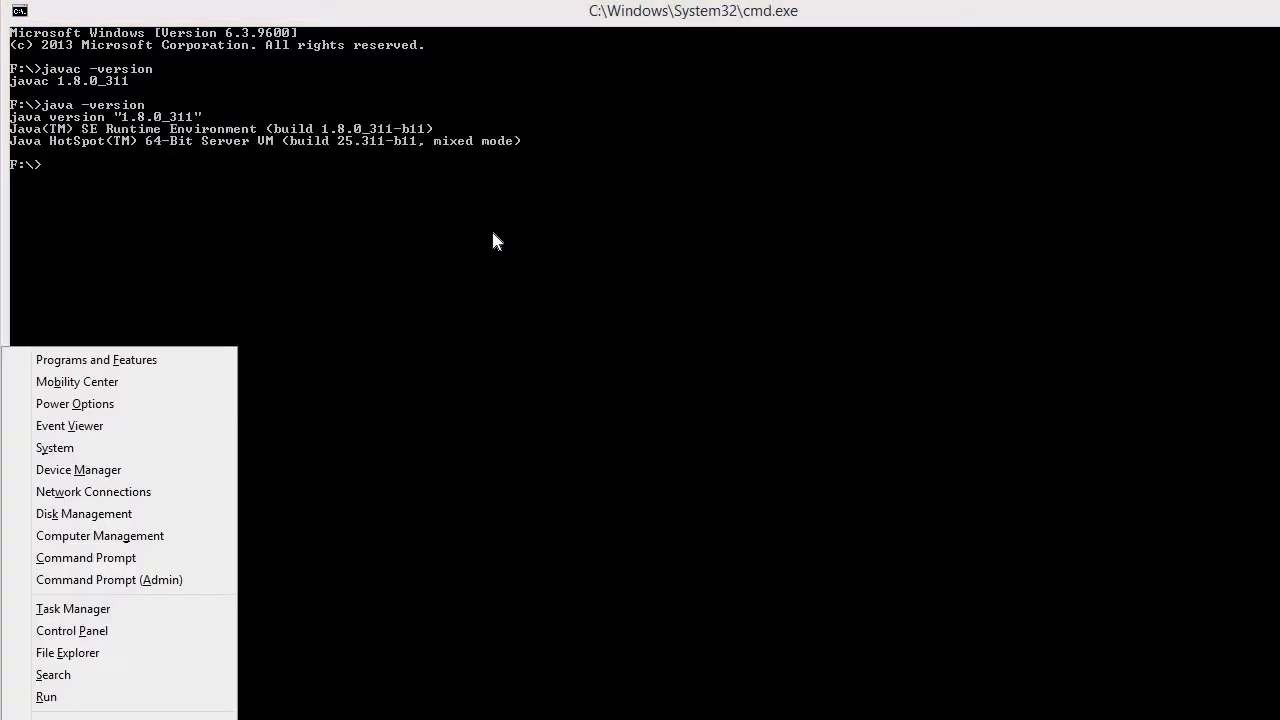
click(66, 632)
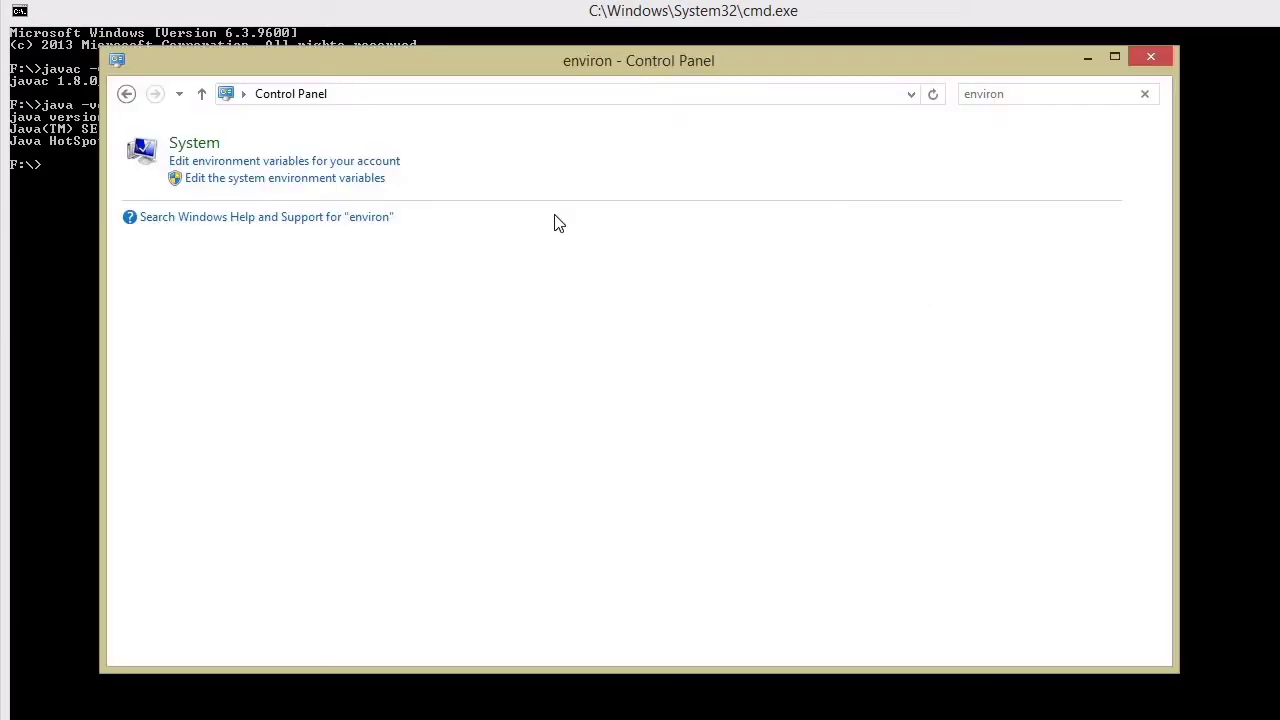
click(225, 163)
drag(429, 192, 691, 205)
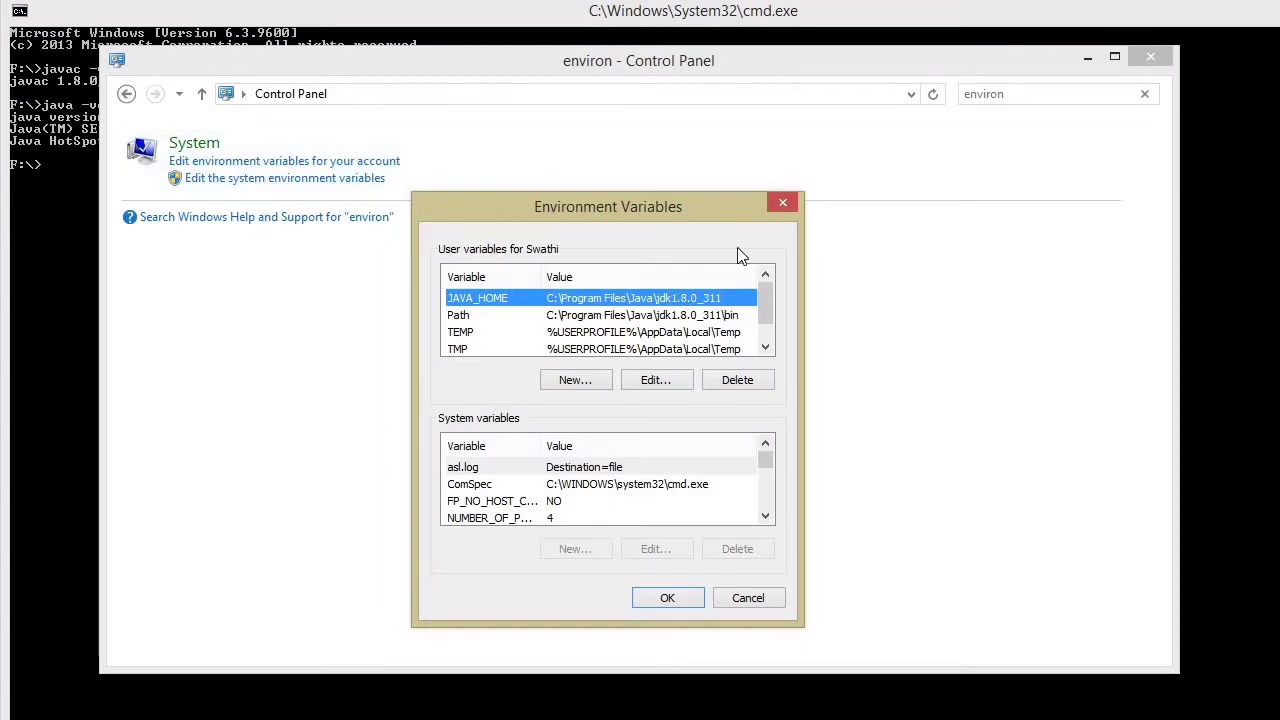
click(783, 204)
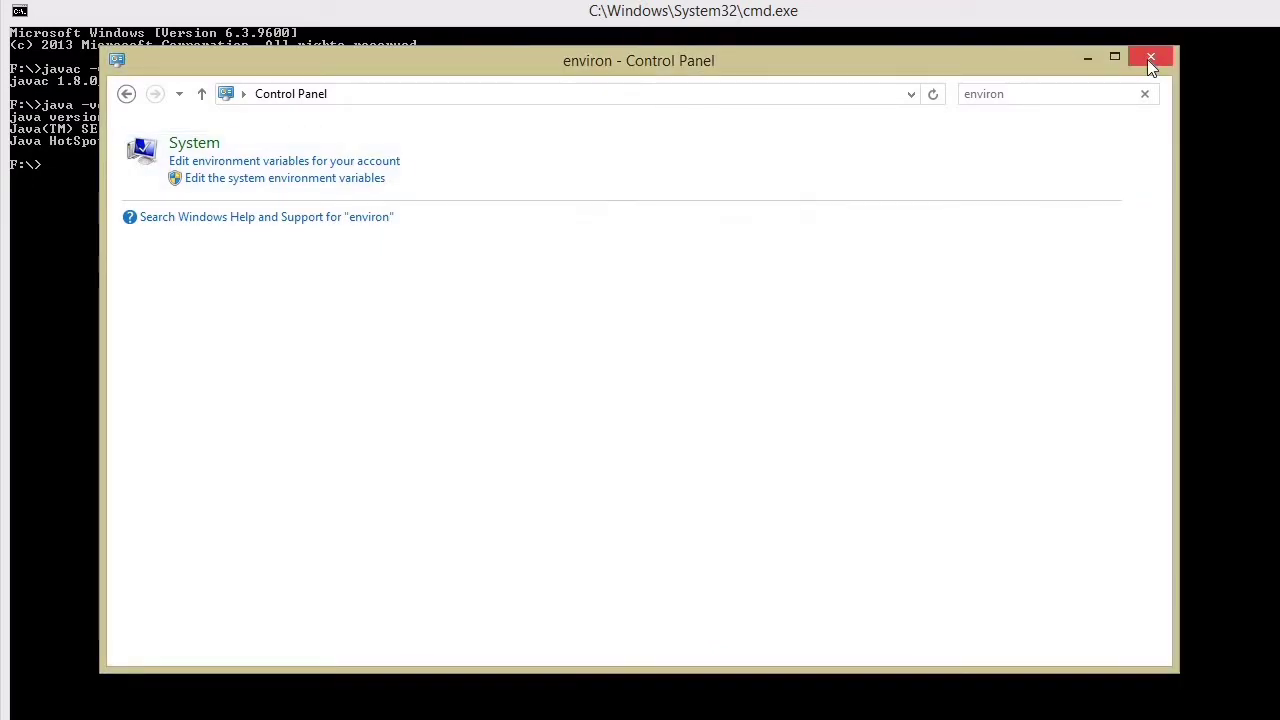
click(1150, 62)
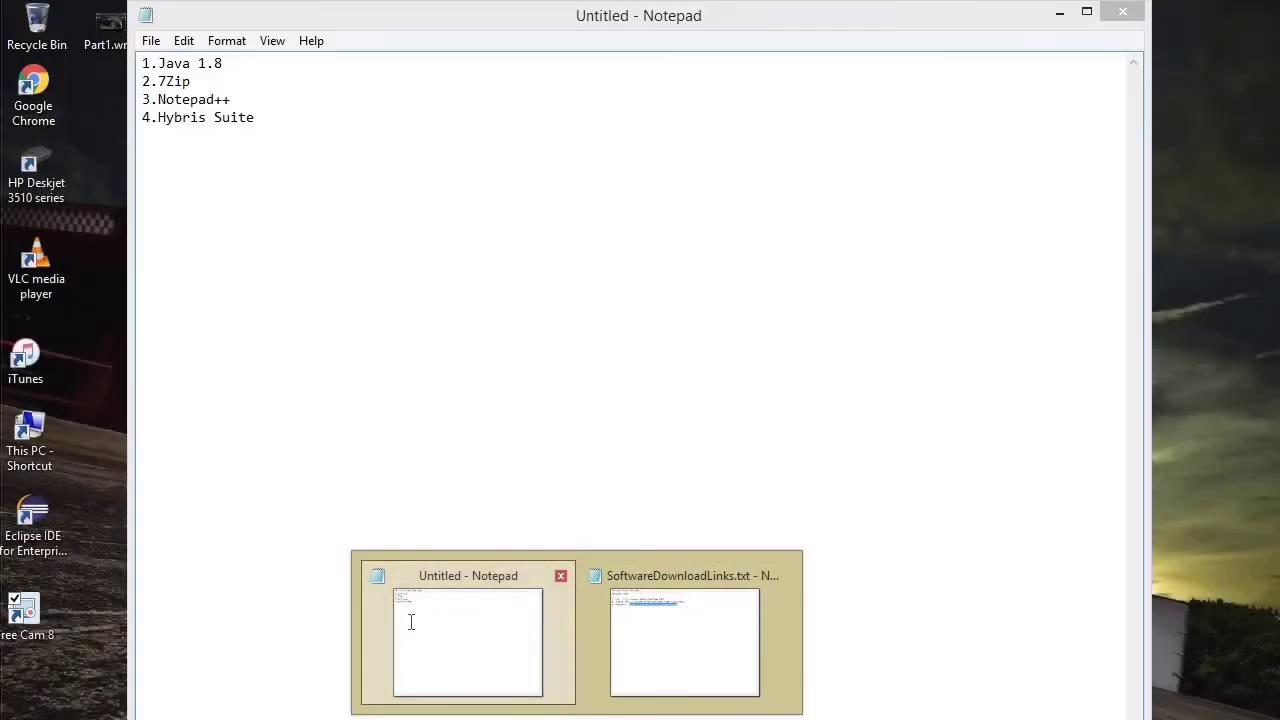
Go through the Java 1.8, 7Zip, Notepad++ and Hybris Suite entries in the untitled Notepad list and minimize it
click(410, 622)
double_click(210, 63)
drag(181, 68, 158, 83)
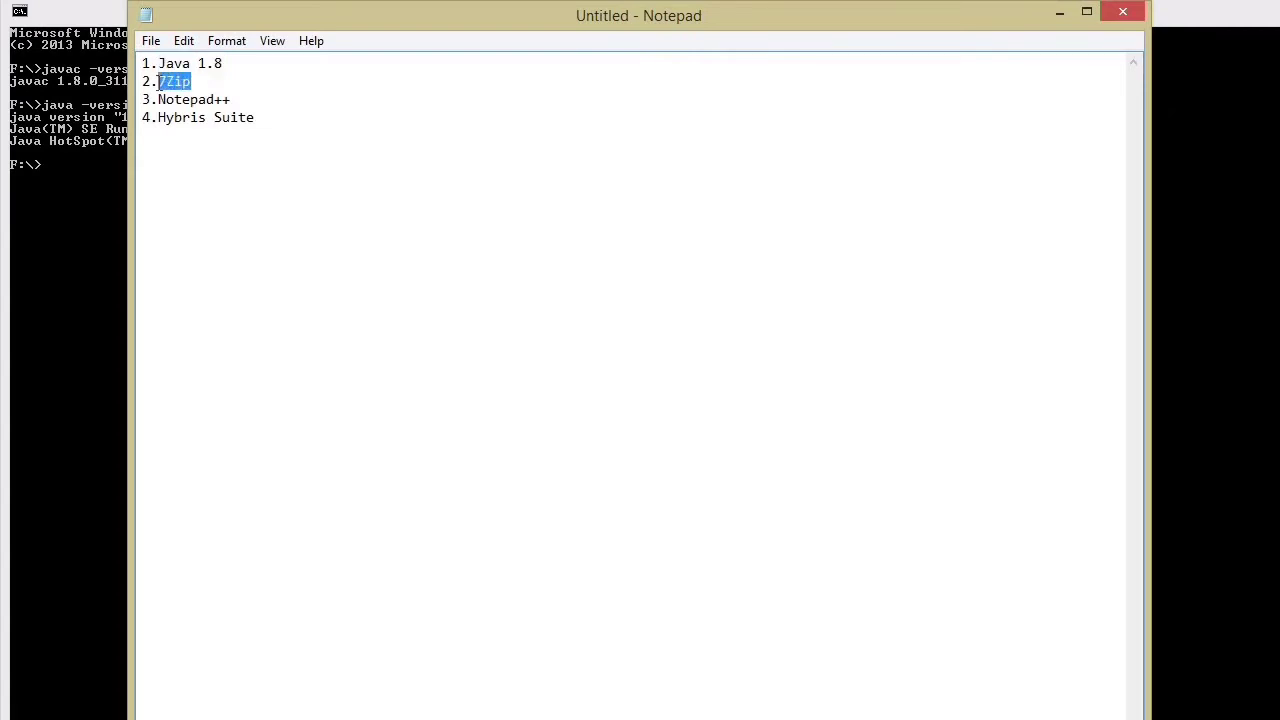
click(238, 100)
drag(231, 100, 158, 100)
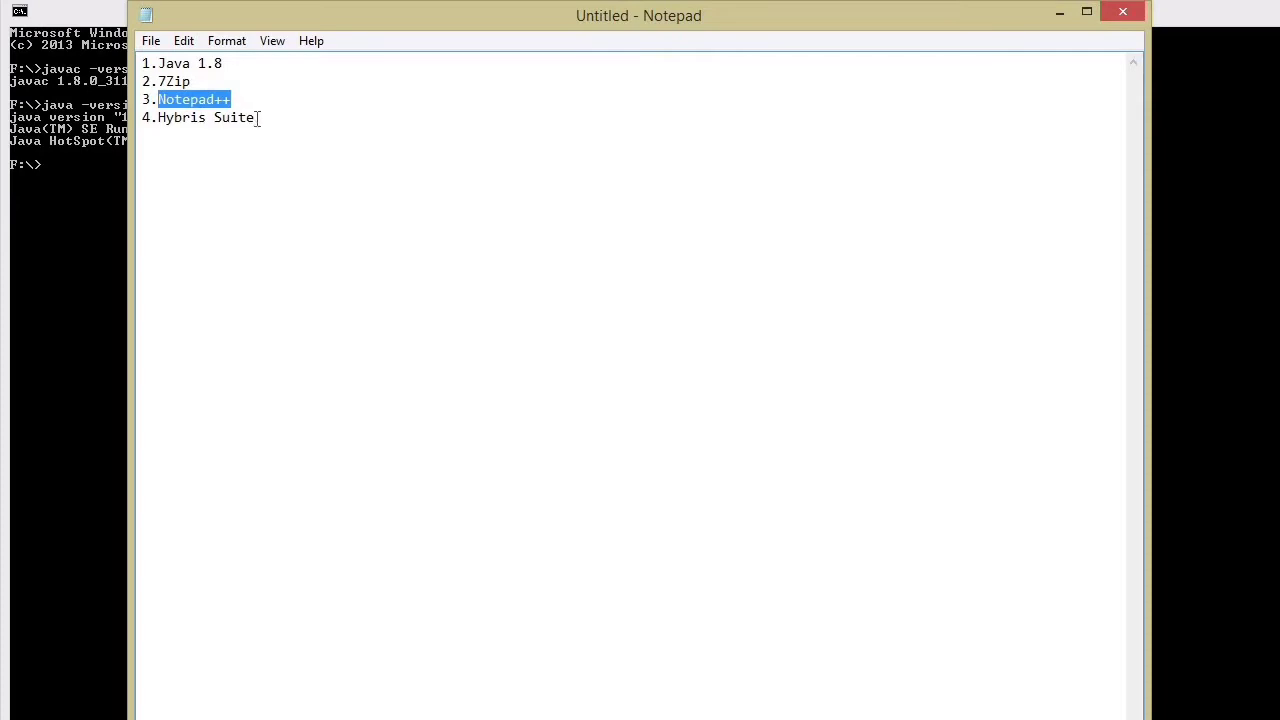
drag(258, 118, 158, 118)
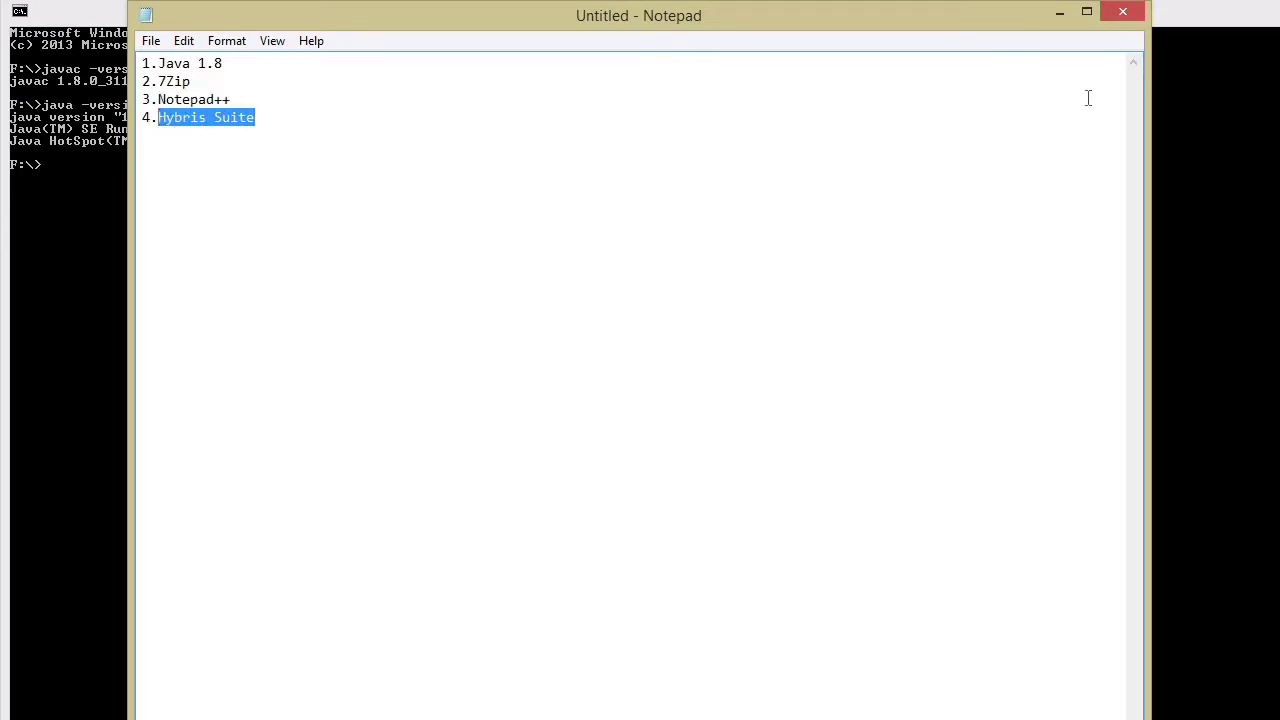
click(1064, 14)
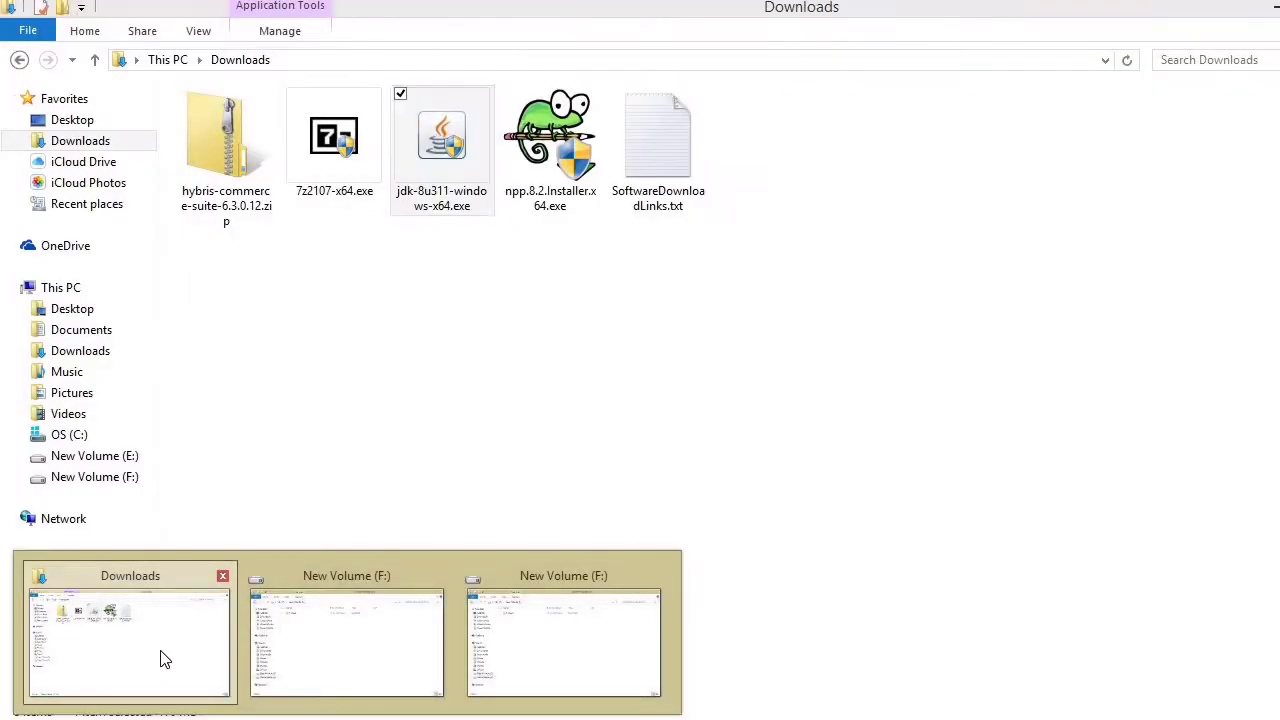
Copy hybris-commerce-suite-6.3.0.12.zip from the Downloads folder and go to New Volume (F:)
click(163, 657)
click(230, 195)
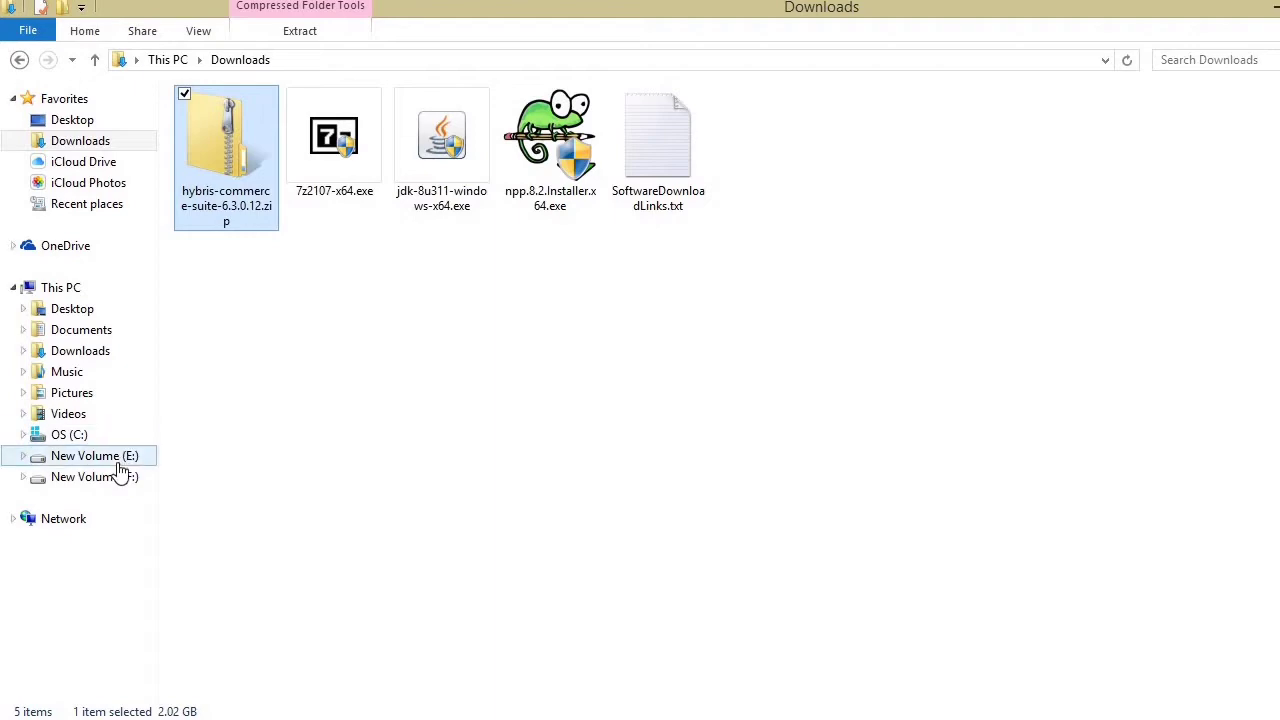
click(60, 288)
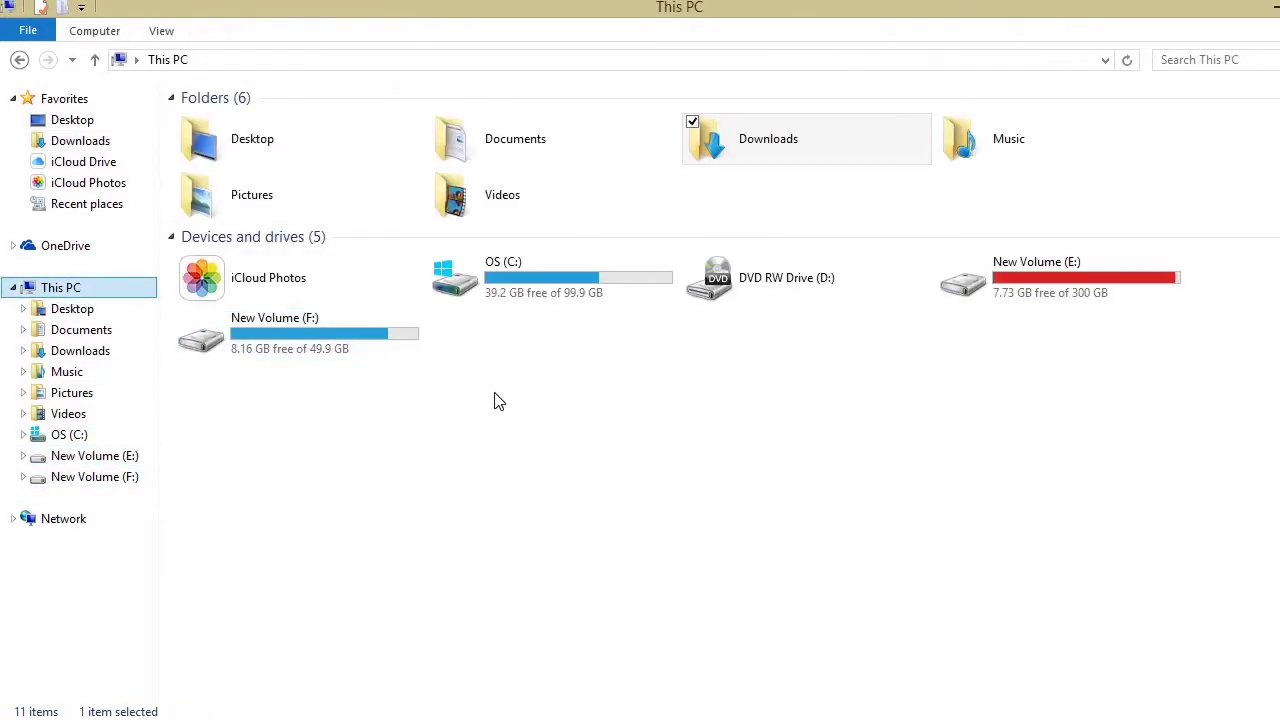
double_click(278, 352)
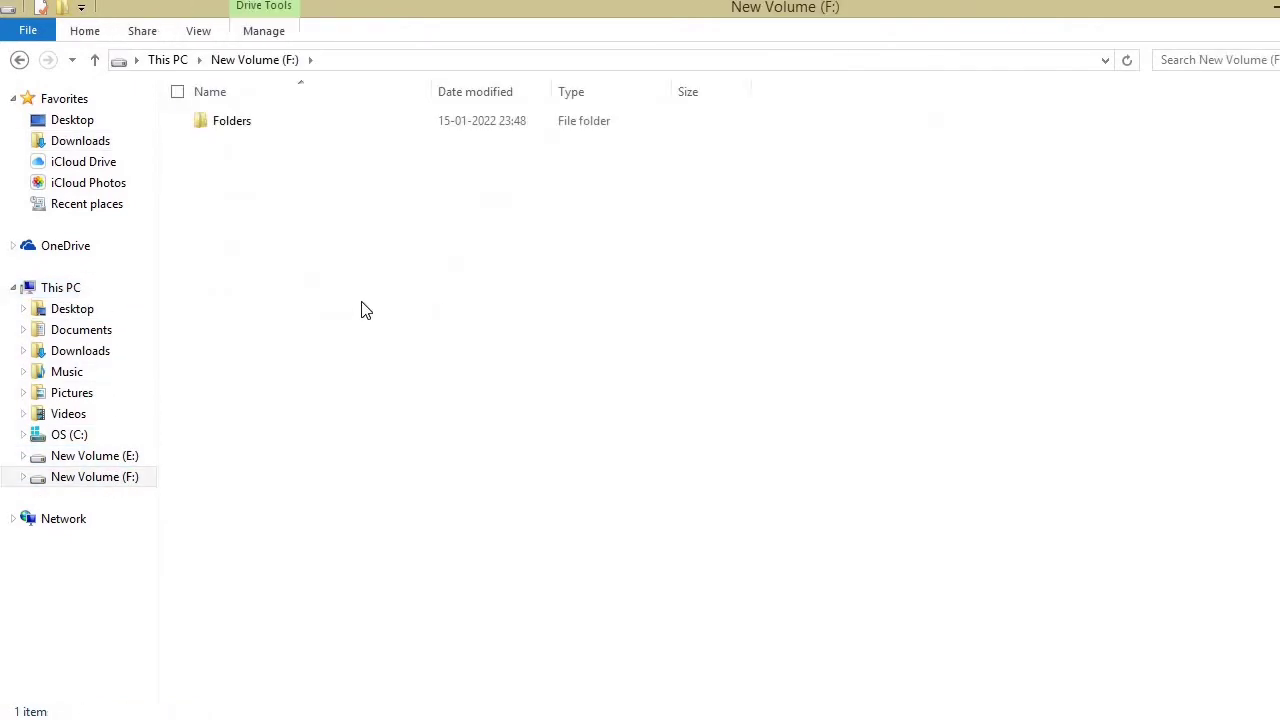
Create a folder named Hybris on New Volume (F:) and paste the copied Hybris suite archive into it
right_click(300, 268)
mouse_move(398, 549)
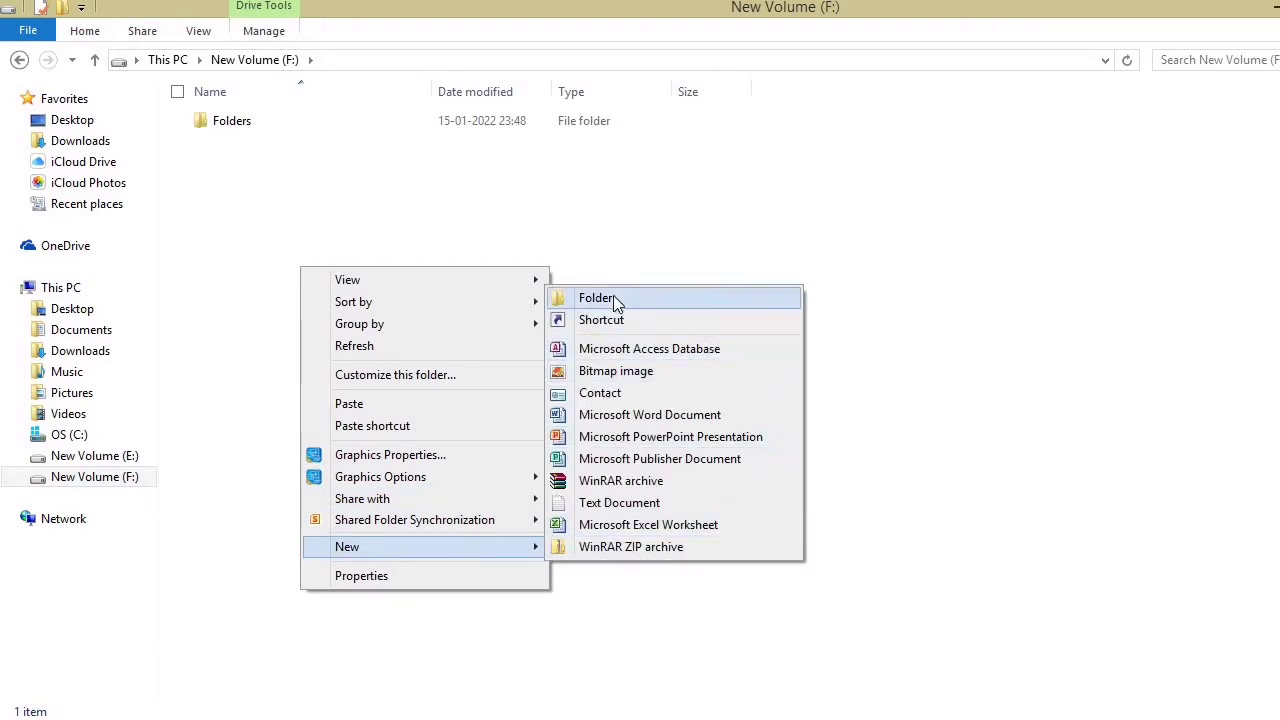
click(614, 298)
text(Hybris)
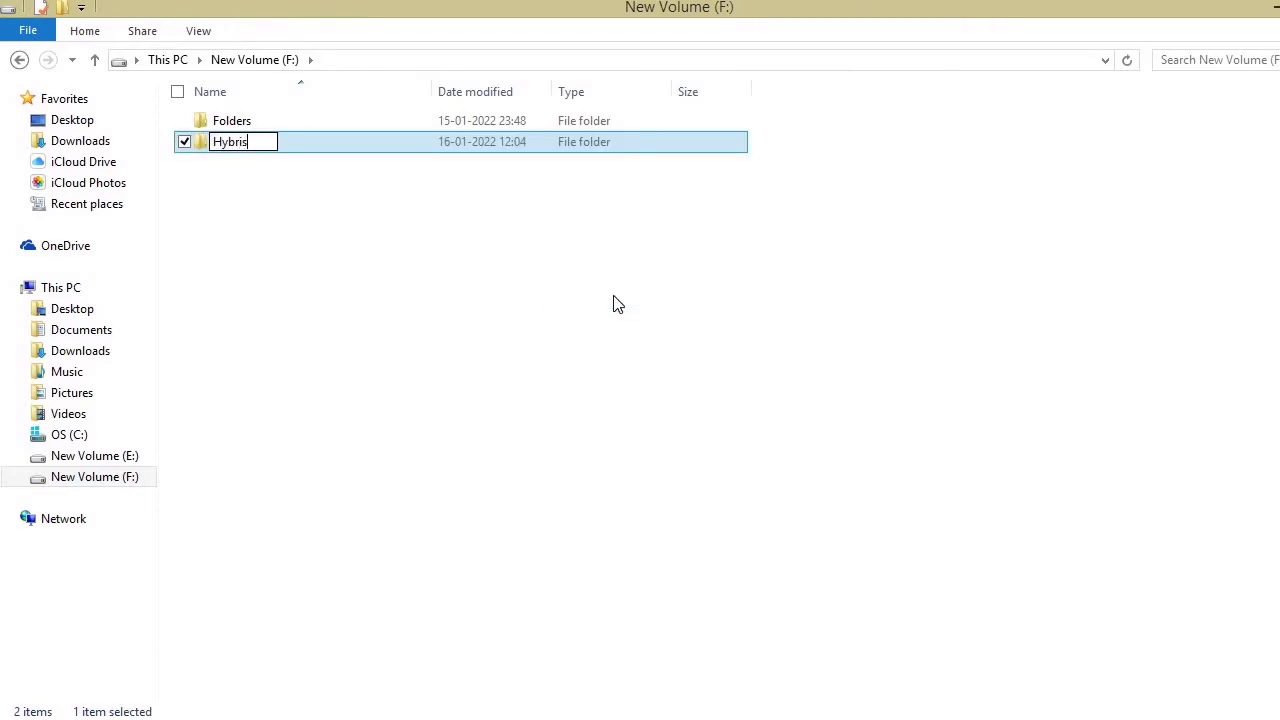
key(Return)
key(Return)
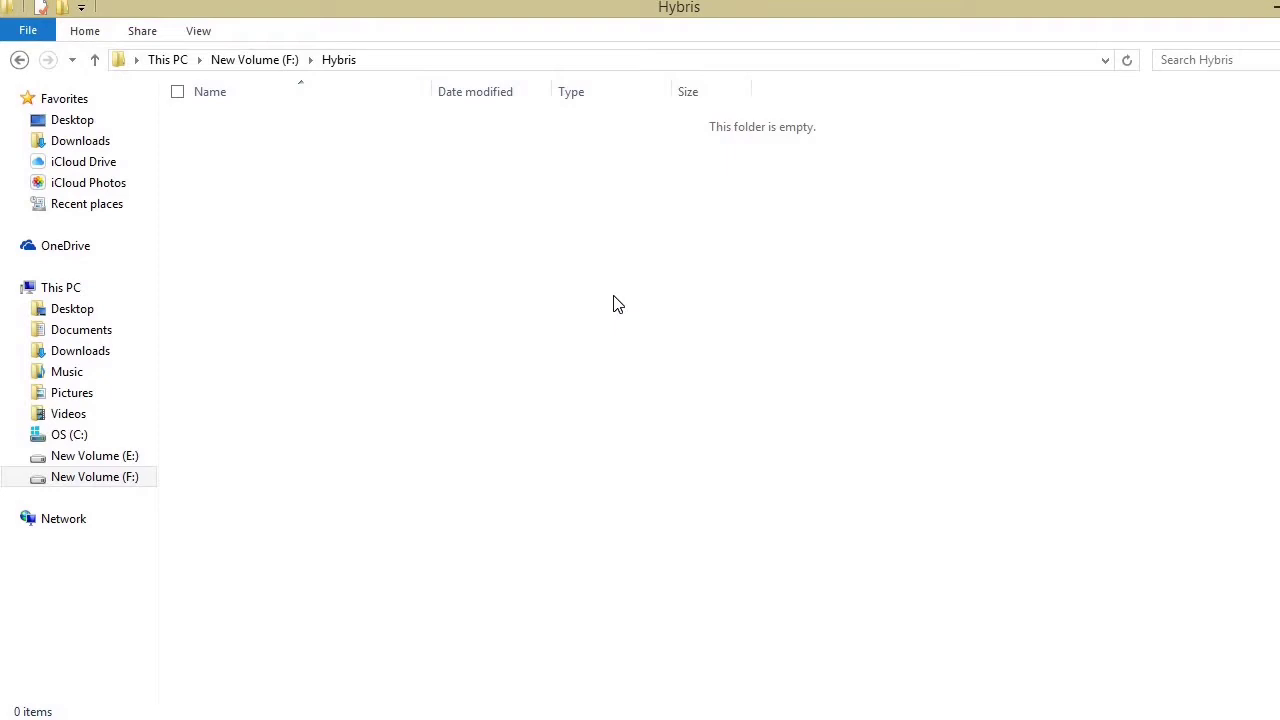
key(ctrl+v)
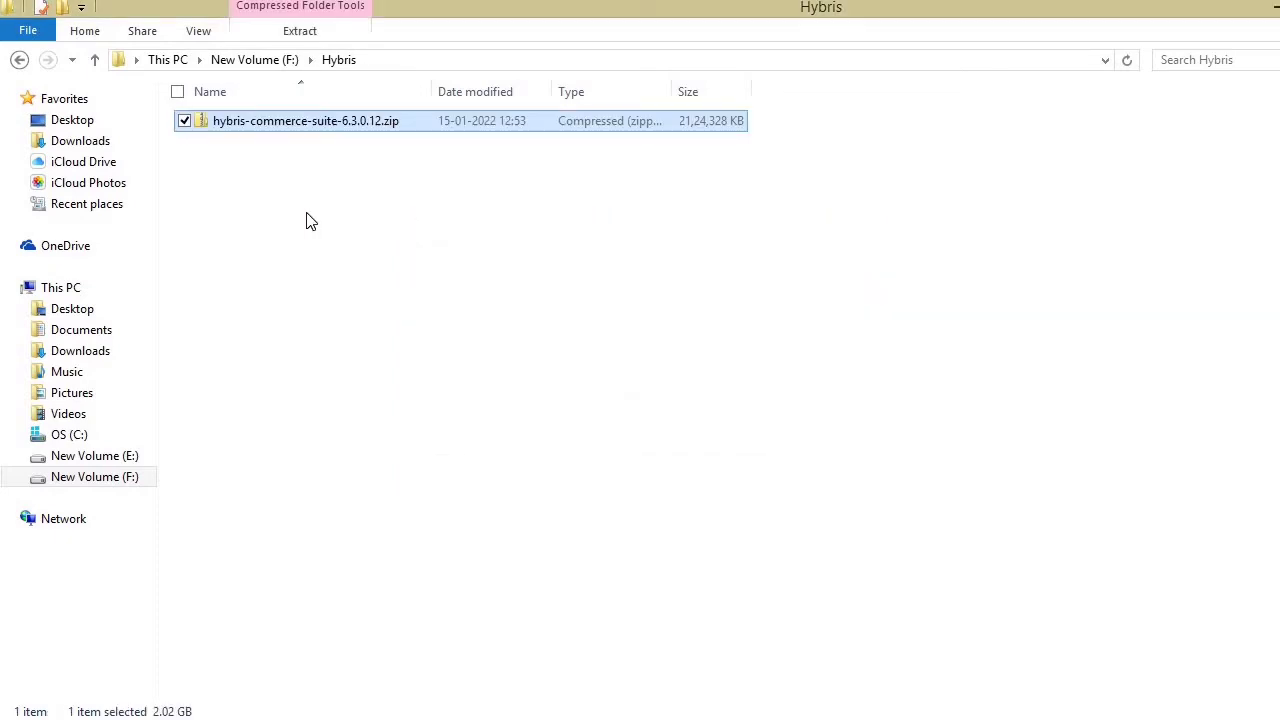
Extract hybris-commerce-suite-6.3.0.12.zip with 7-Zip directly into the Hybris folder on New Volume (F:)
click(361, 152)
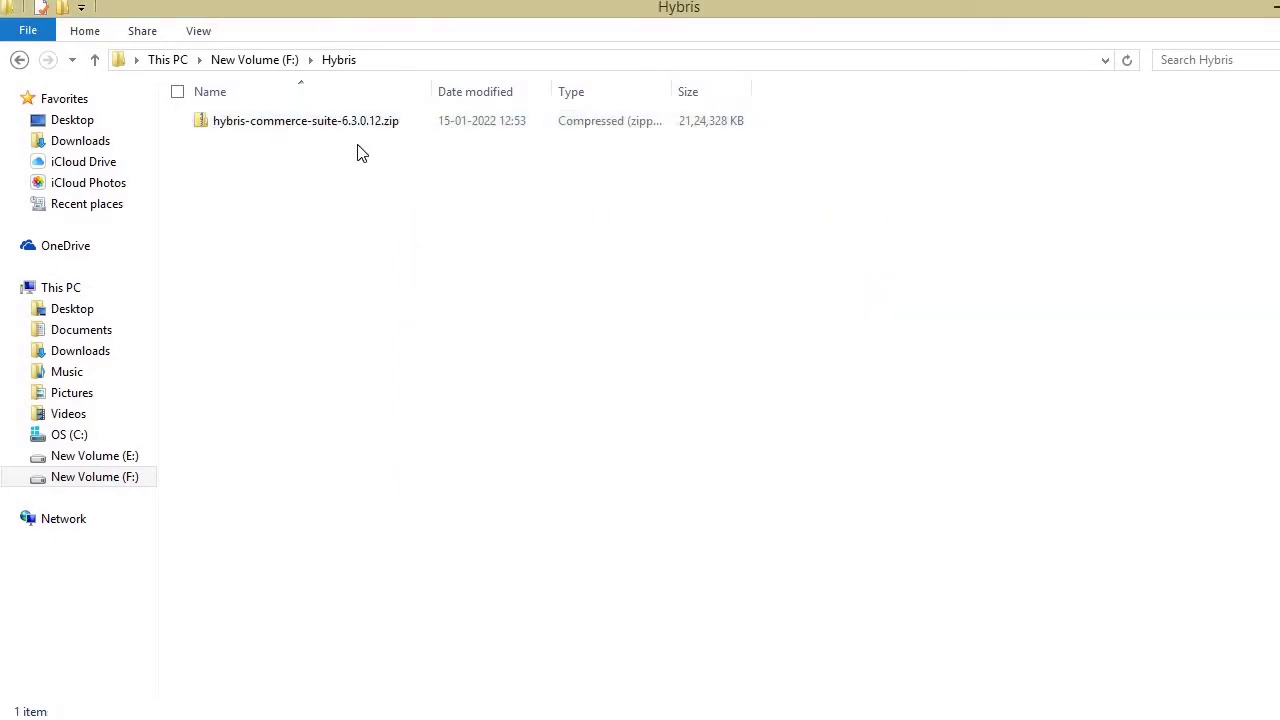
right_click(238, 128)
mouse_move(311, 211)
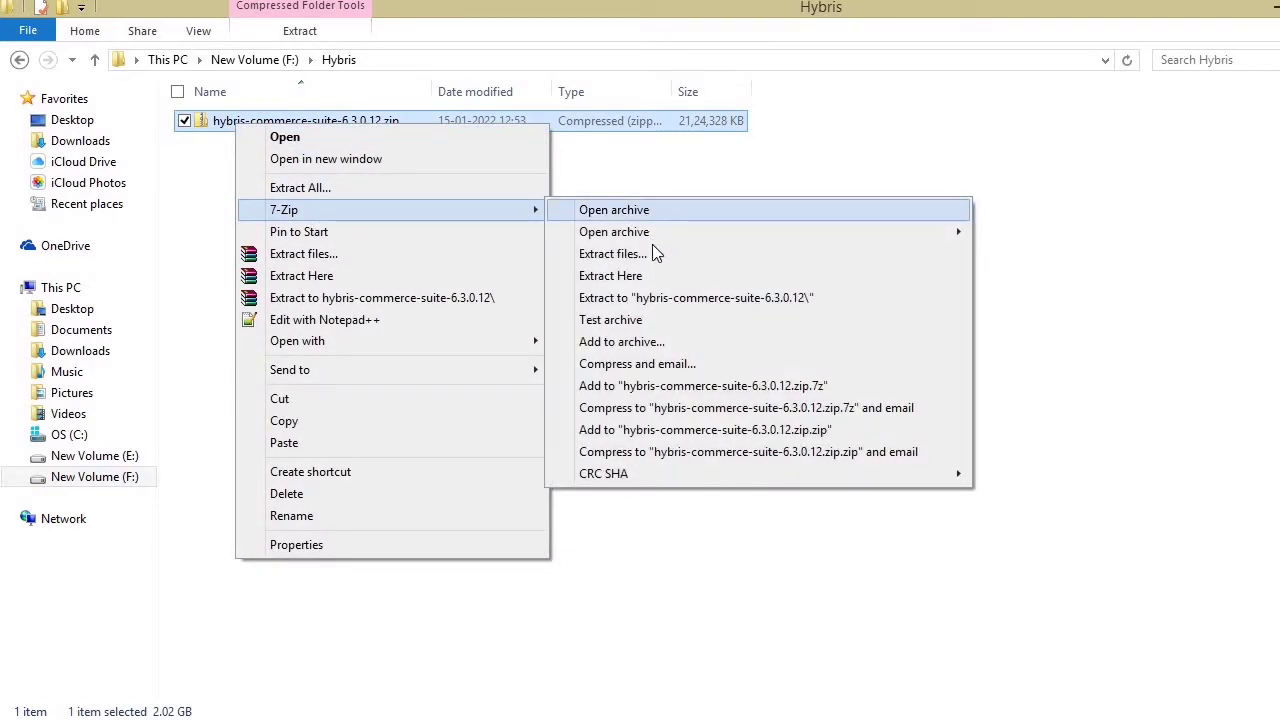
click(660, 278)
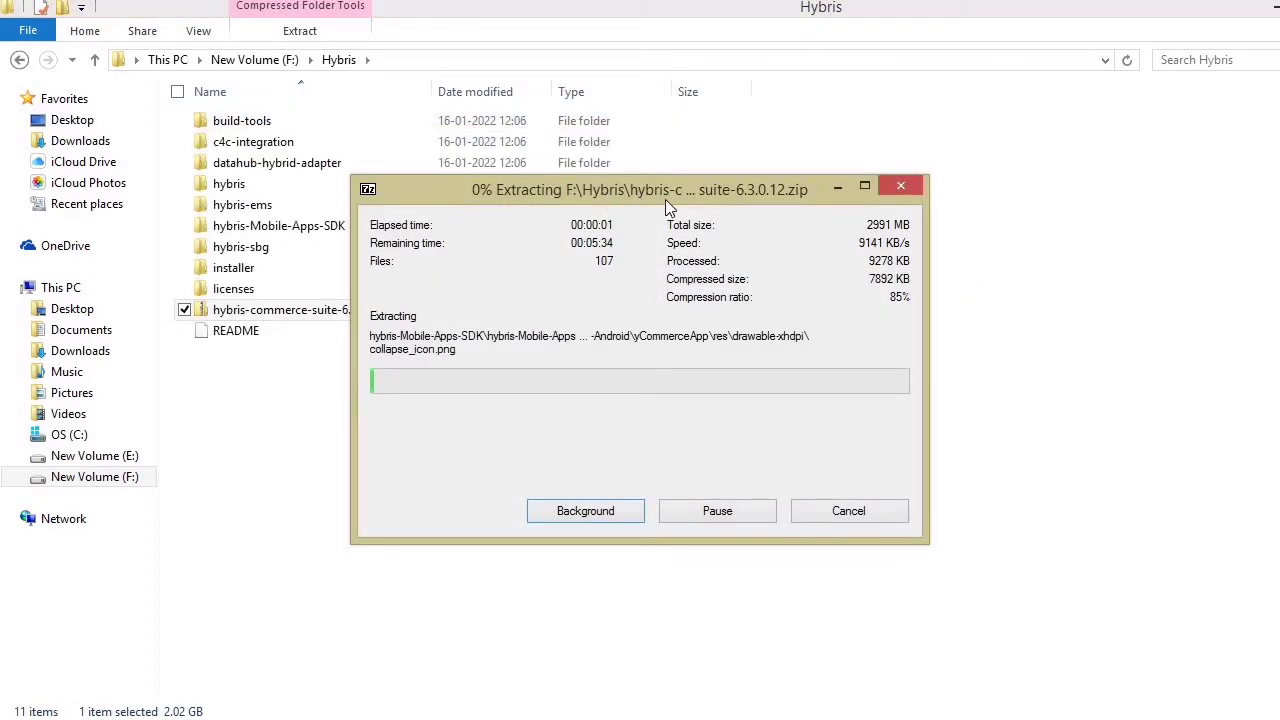
drag(612, 203, 770, 222)
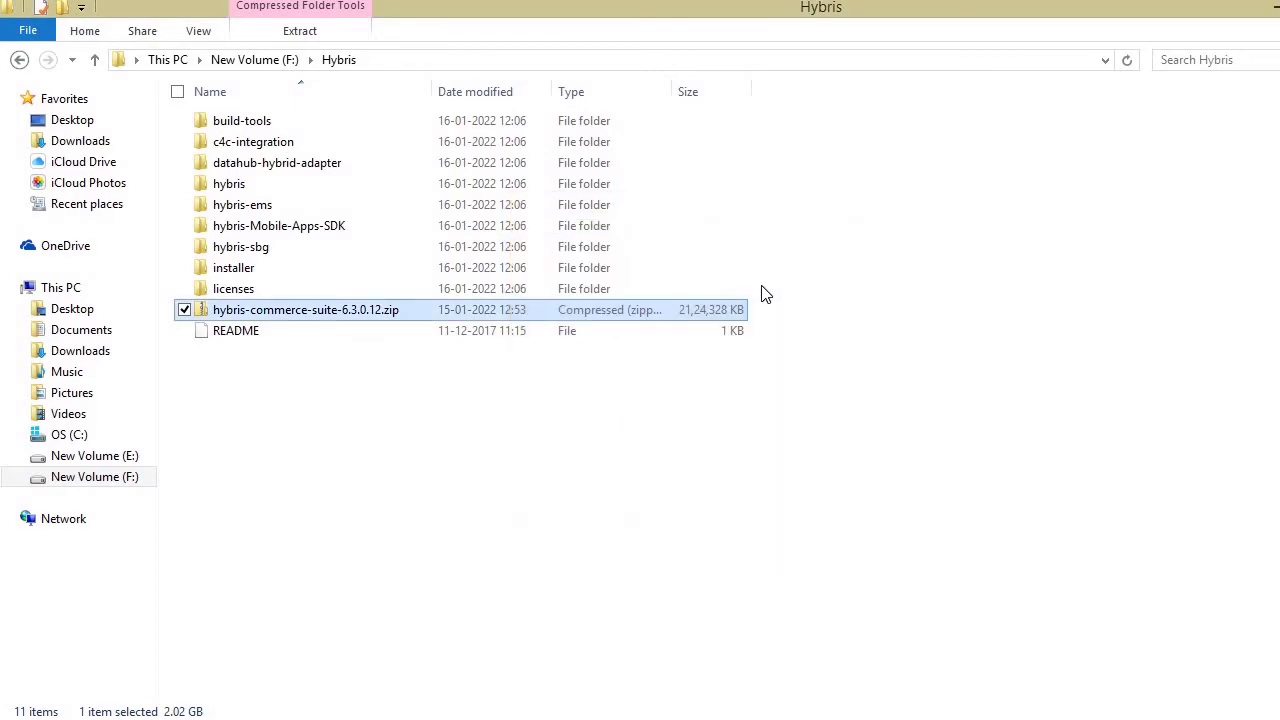
click(305, 420)
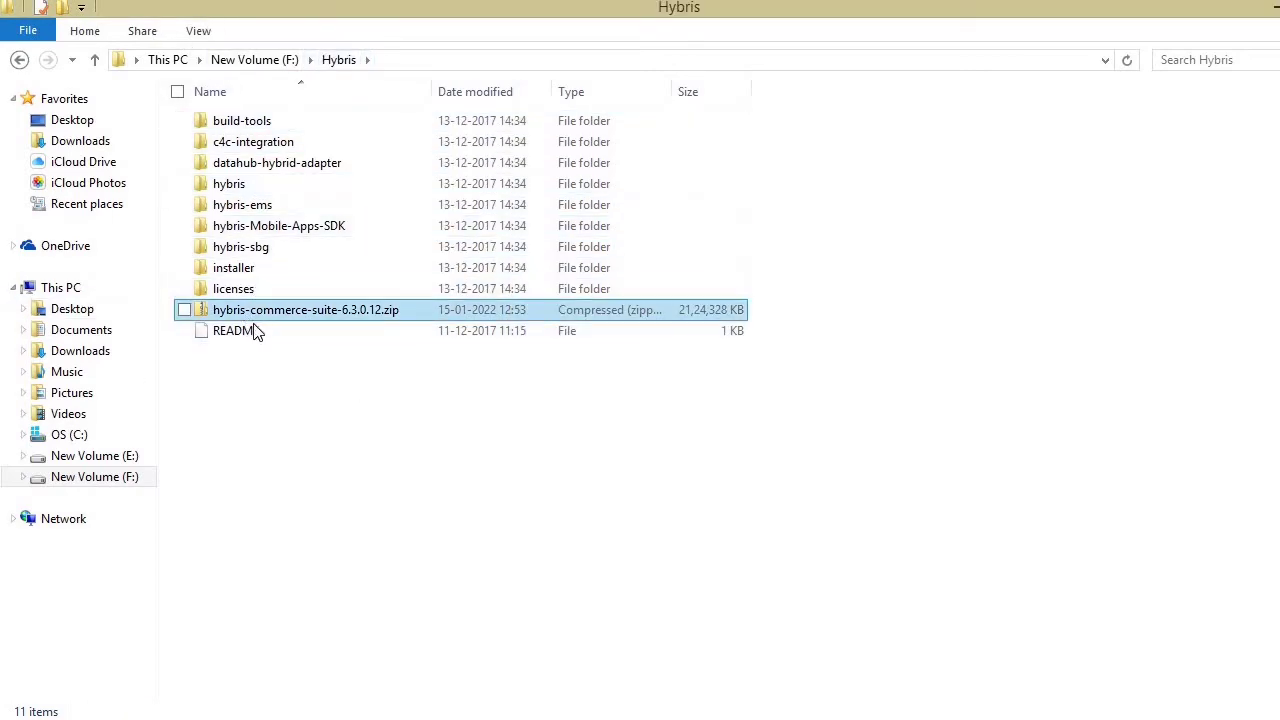
click(285, 316)
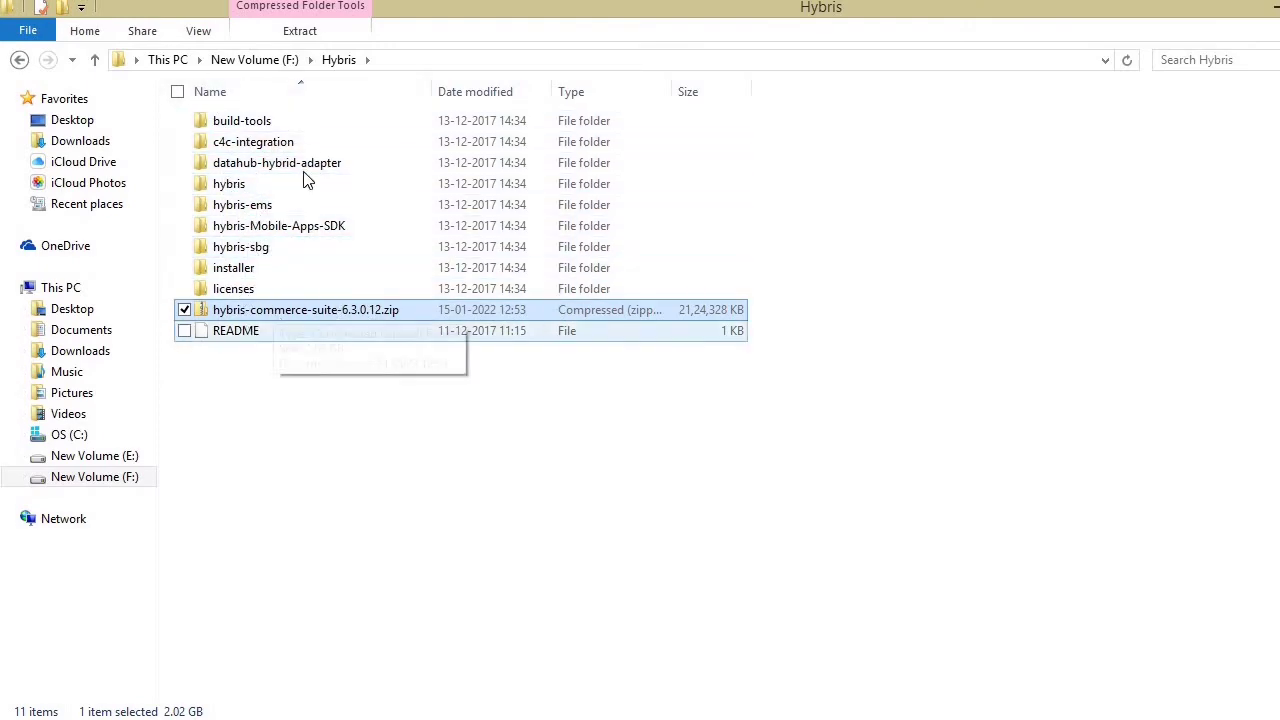
Examine the contents of the extracted suite's hybris\bin\platform folder and return to the main Hybris folder
double_click(237, 185)
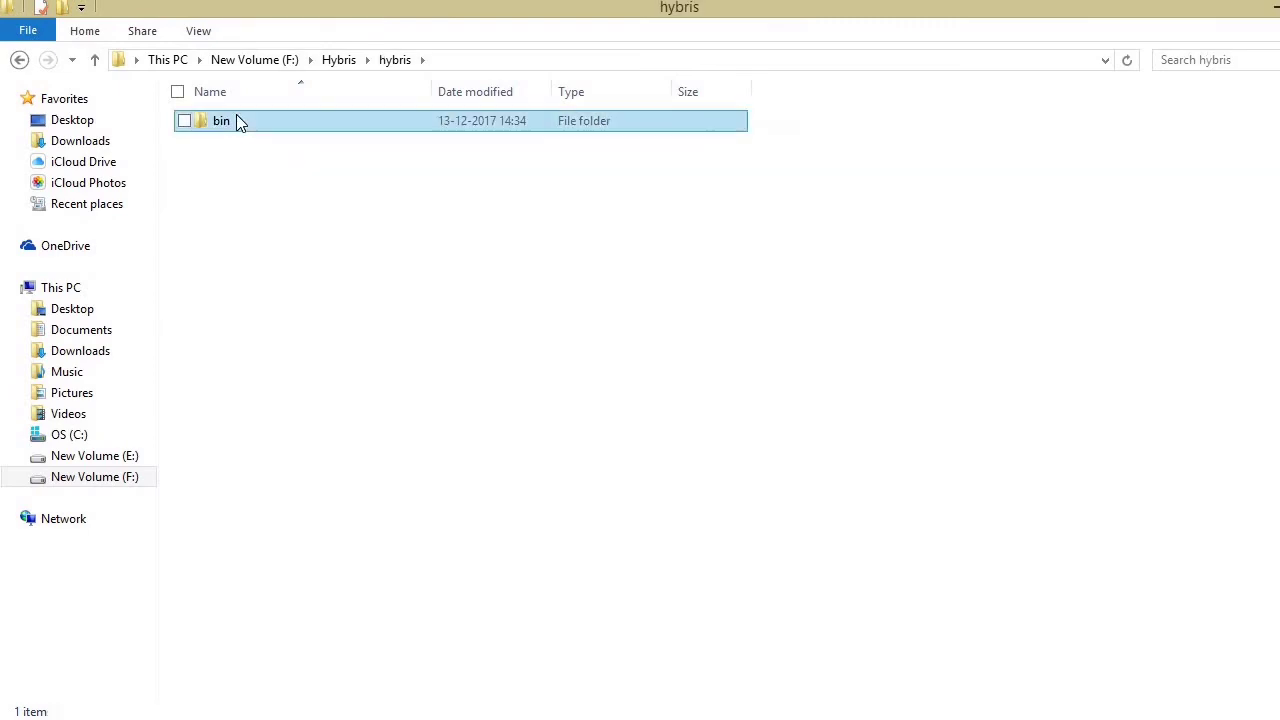
double_click(240, 121)
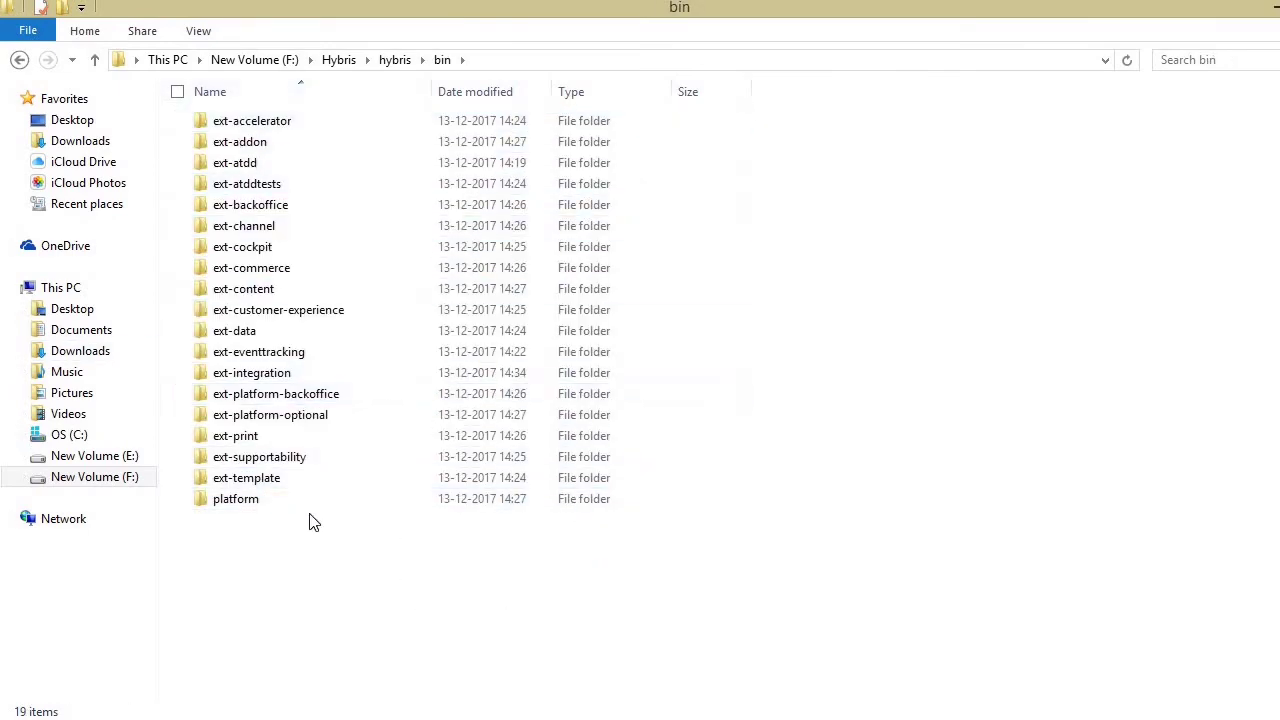
double_click(270, 509)
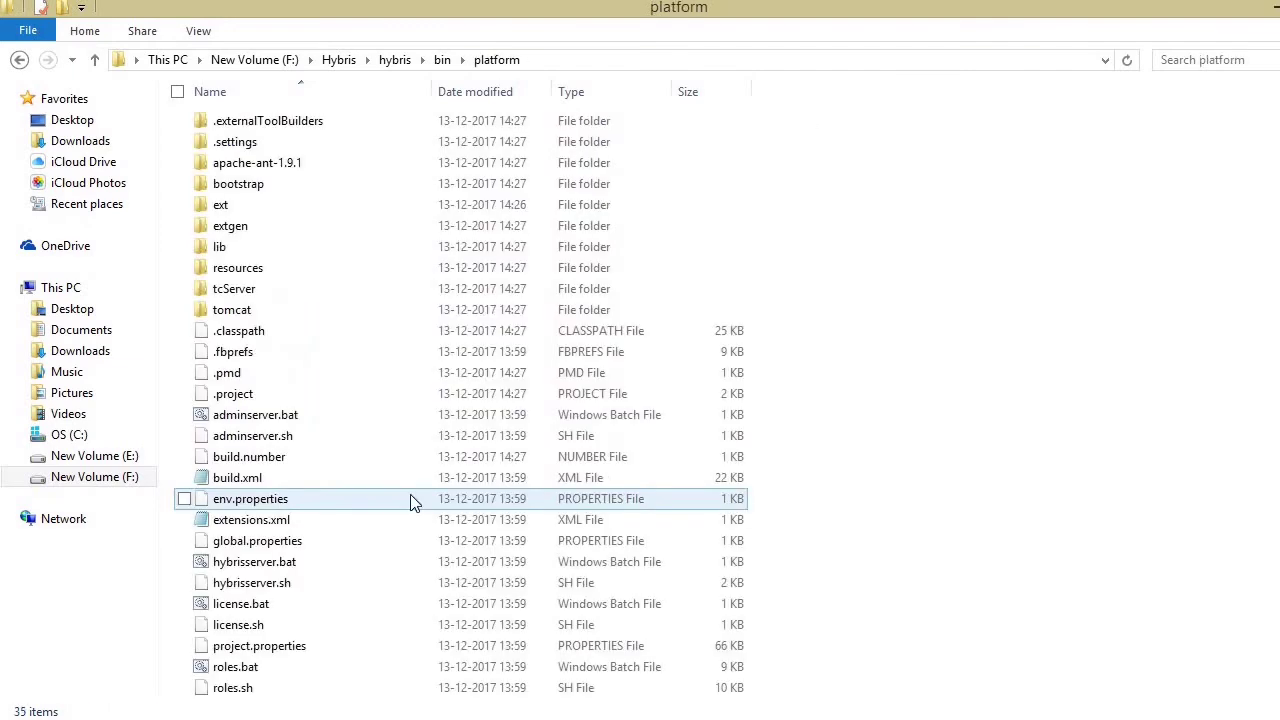
scroll(410, 505, down, 3)
scroll(429, 494, up, 3)
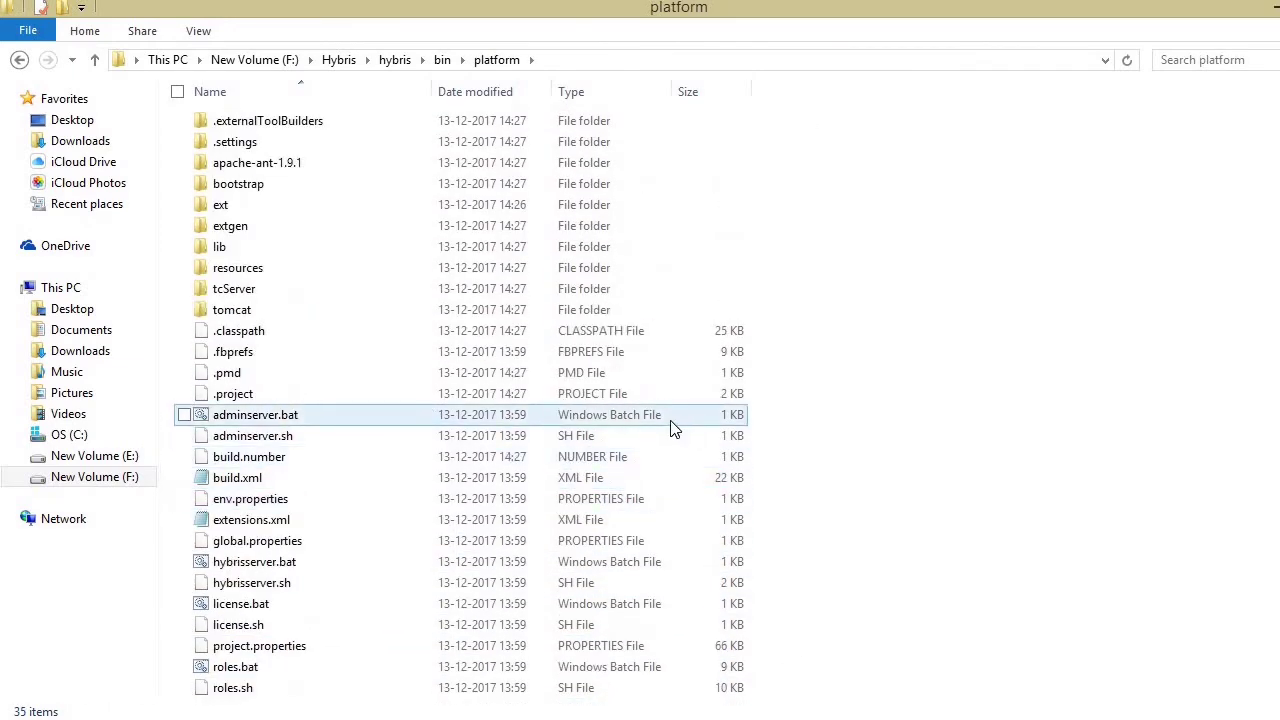
scroll(591, 431, down, 3)
scroll(534, 571, up, 3)
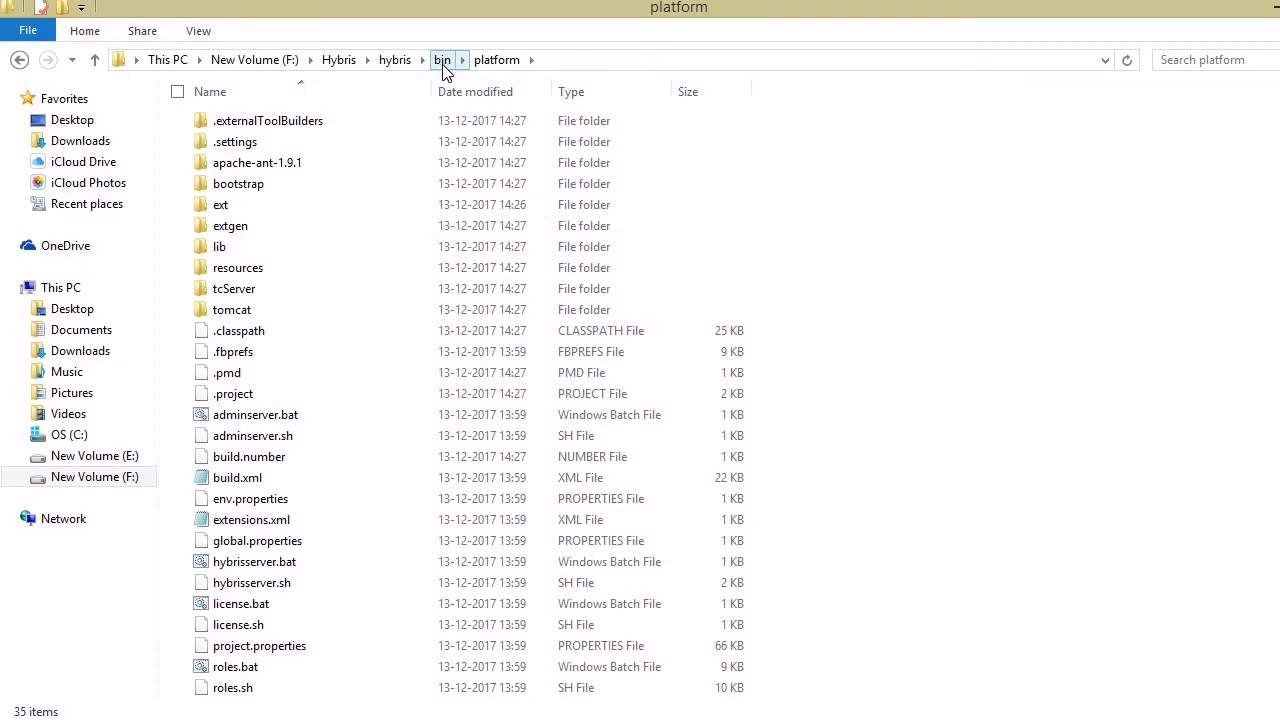
click(394, 60)
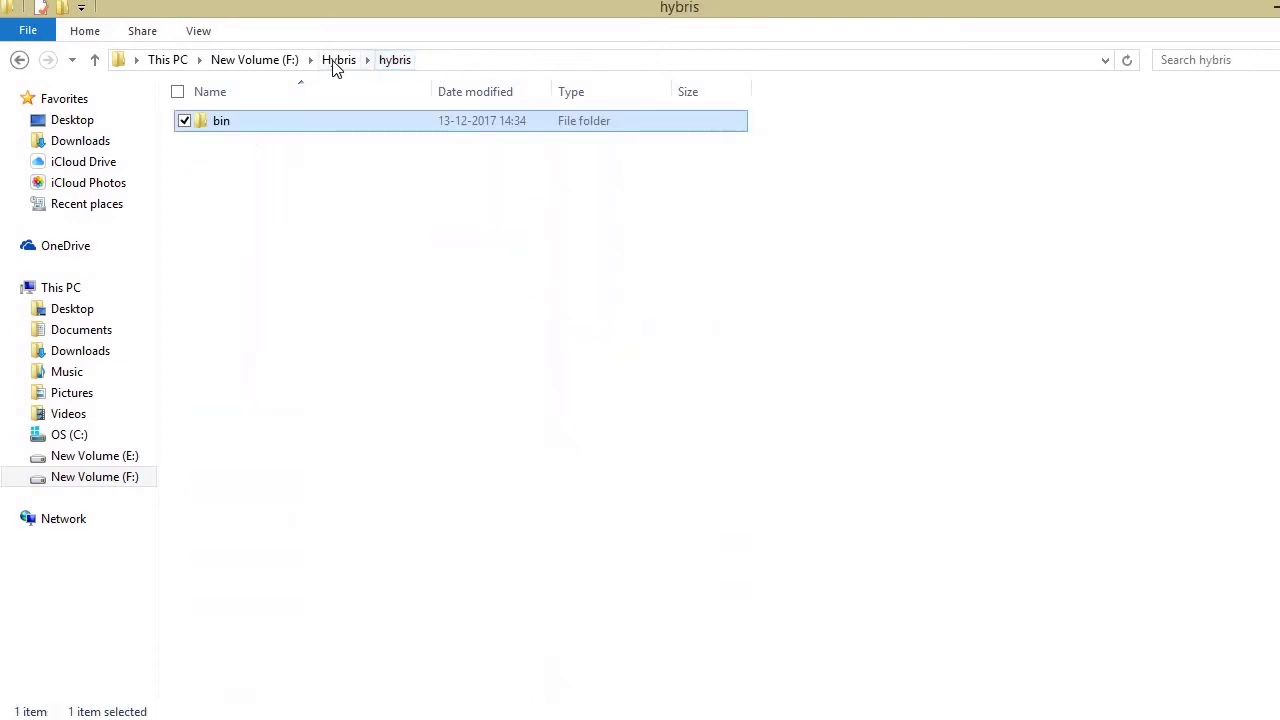
click(340, 60)
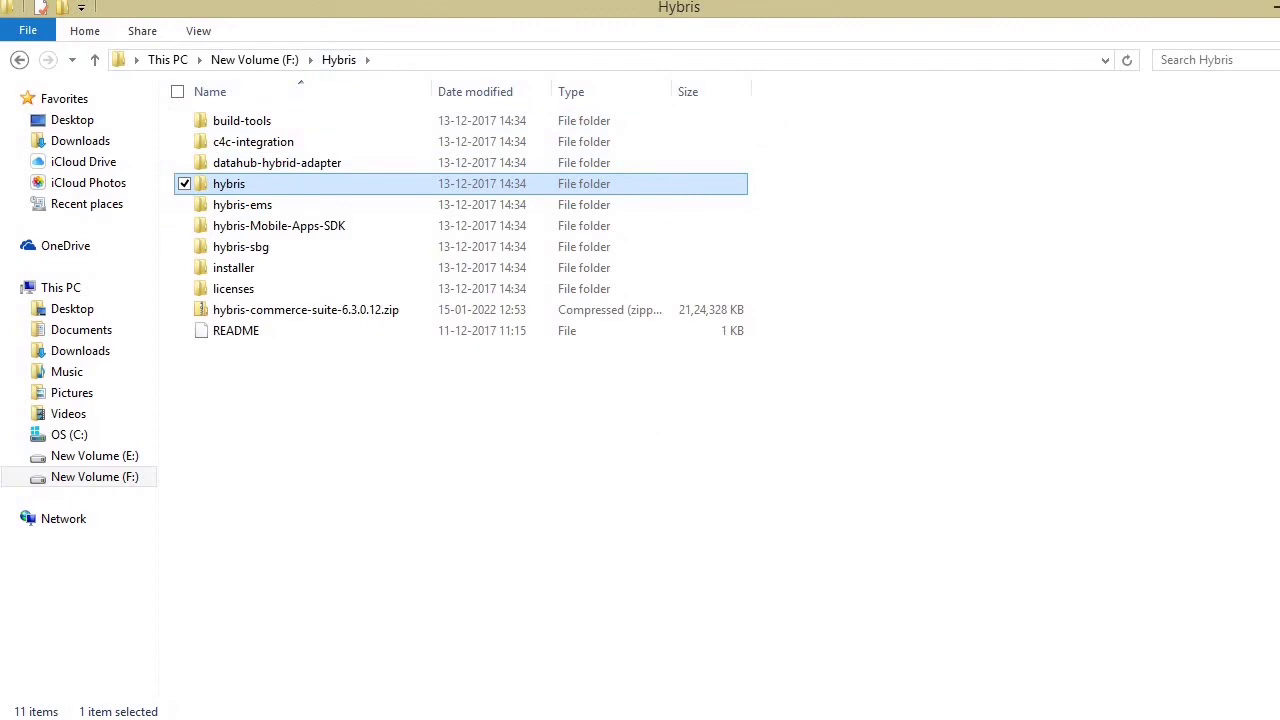
mouse_move(577, 719)
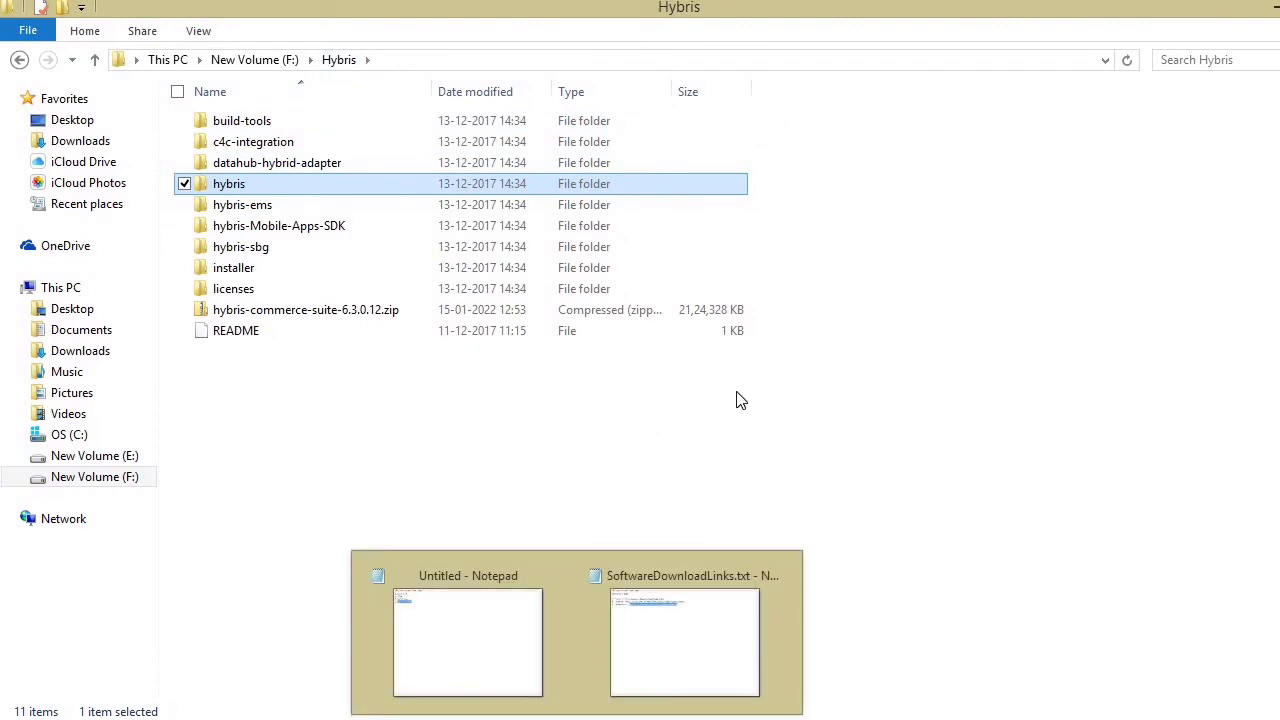